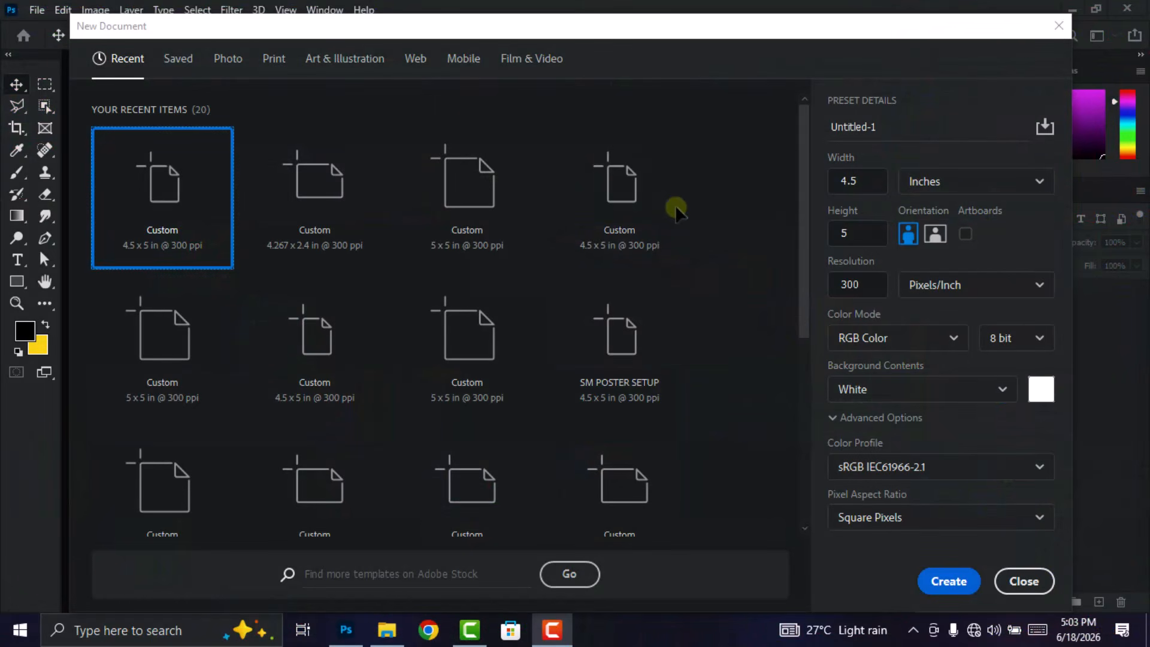
Create a new document named "product poster", 4.5 x 5 inches at 300 pixels/inch in RGB Color with a white background
{"action": "double_click", "coordinate": [907, 127]}
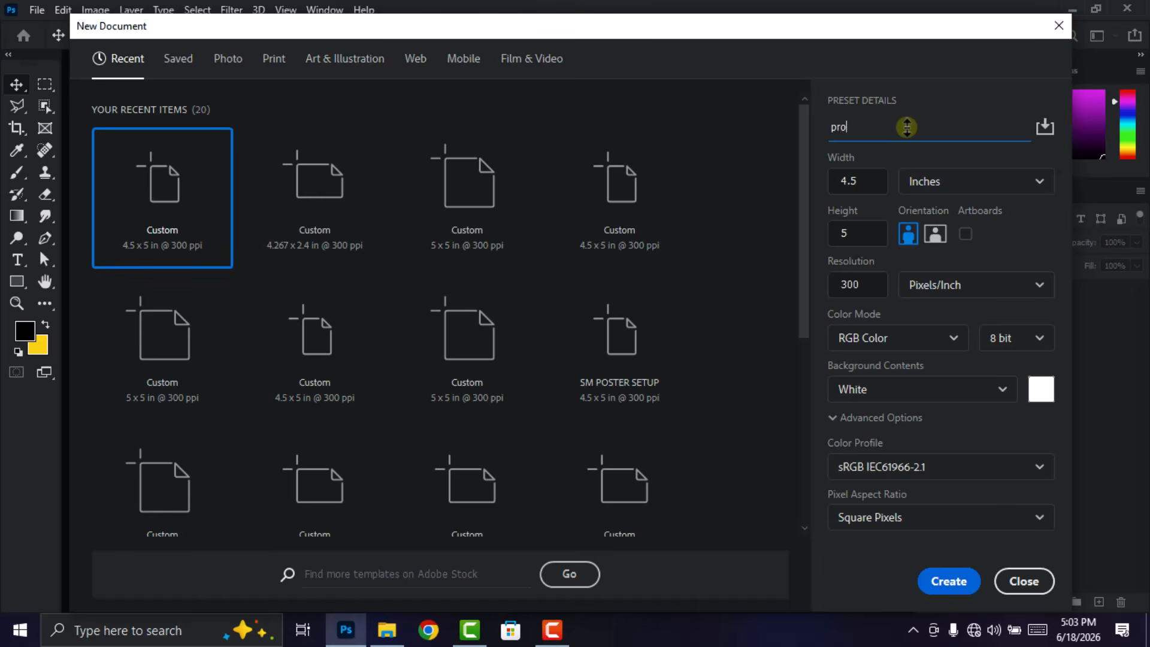
{"action": "type", "text": "product poster"}
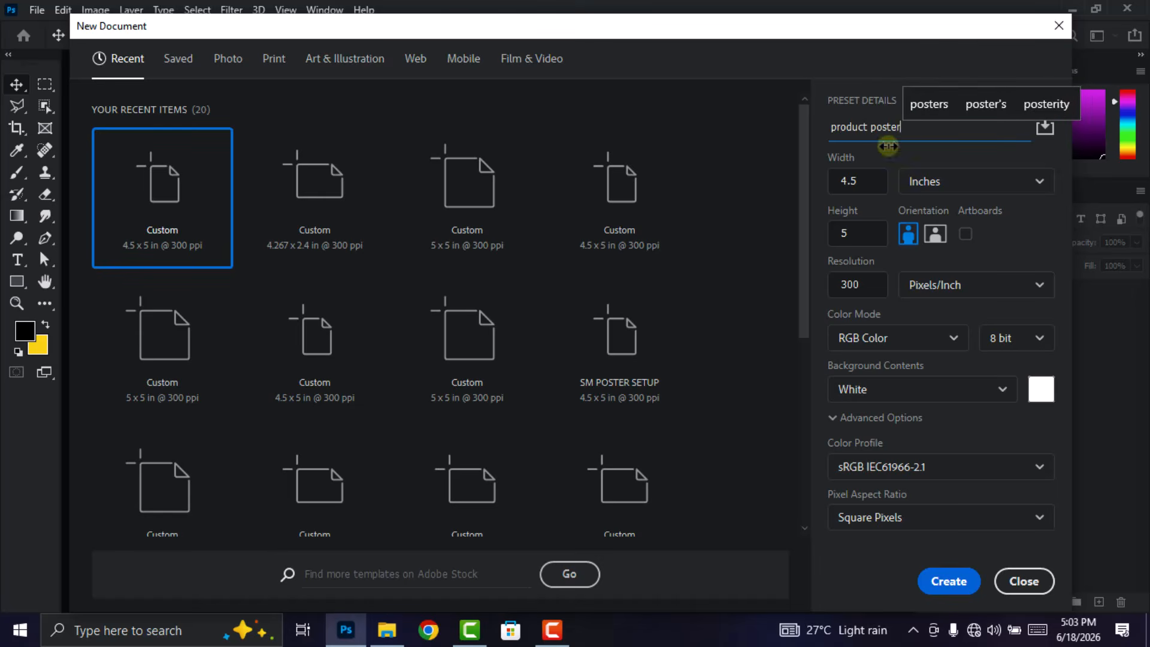
{"action": "left_click", "coordinate": [813, 181]}
{"action": "left_click", "coordinate": [875, 182]}
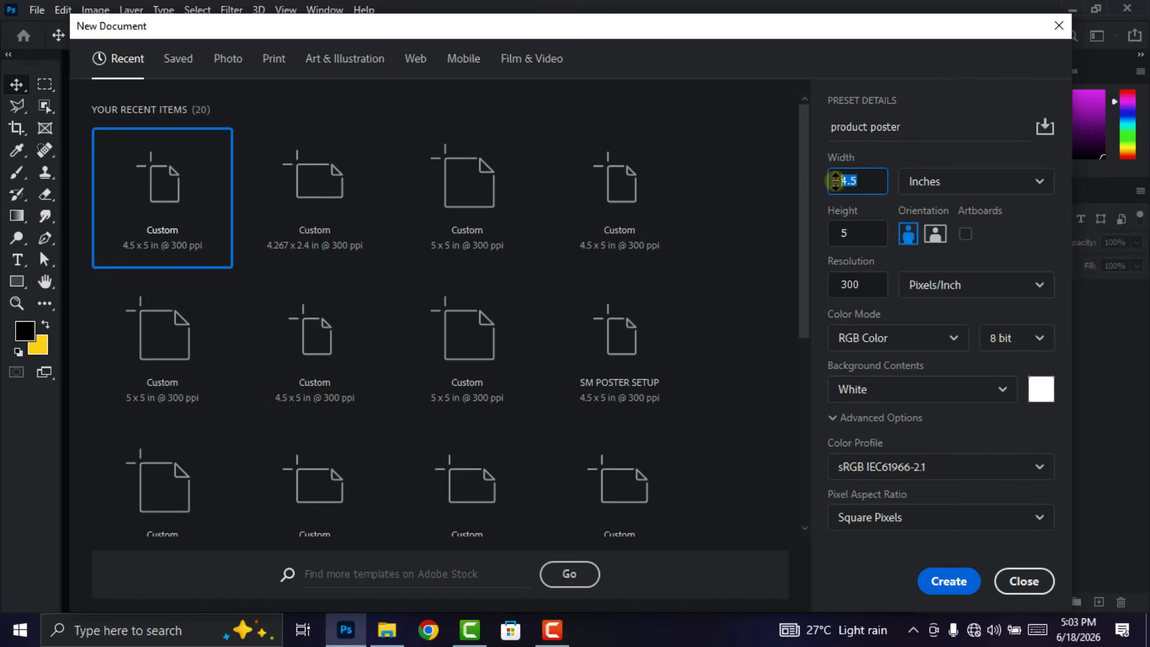
{"action": "left_click", "coordinate": [867, 231]}
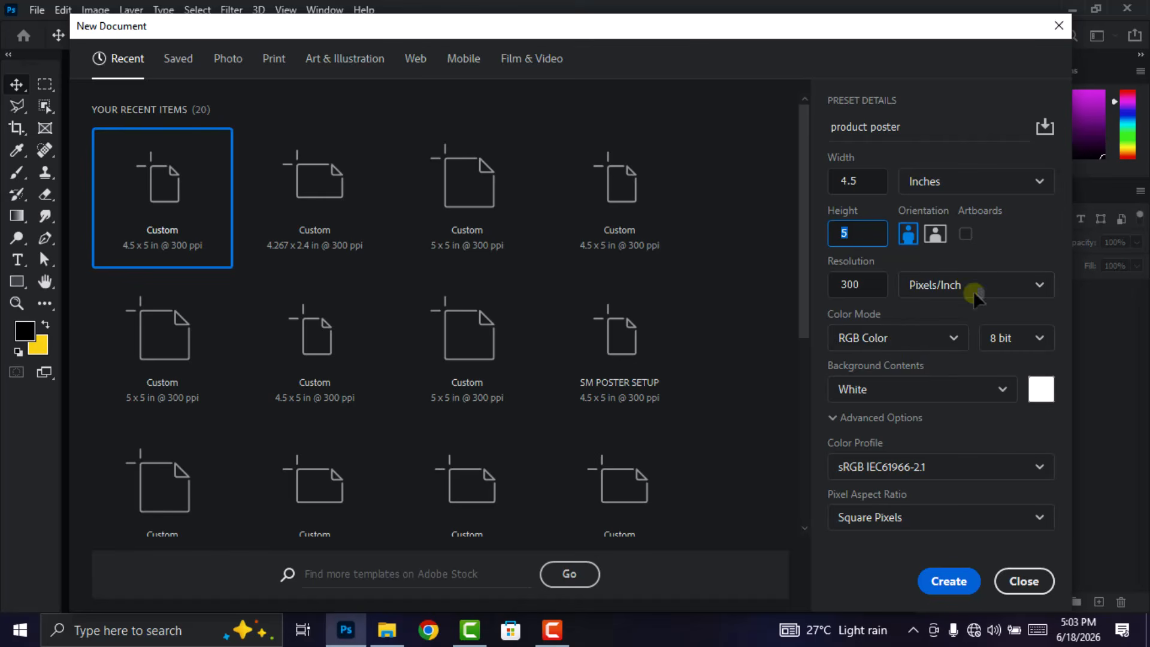
{"action": "left_click", "coordinate": [959, 583]}
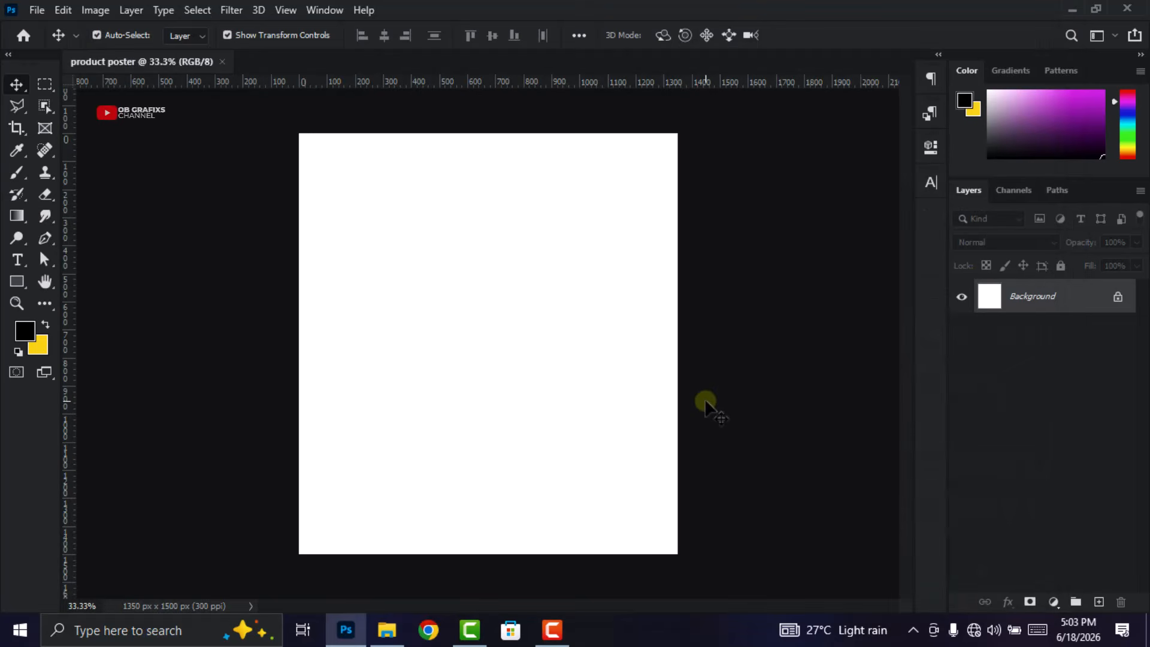
Add vertical guides at 20%, 50% and 80% of the canvas width
{"action": "left_click", "coordinate": [286, 10]}
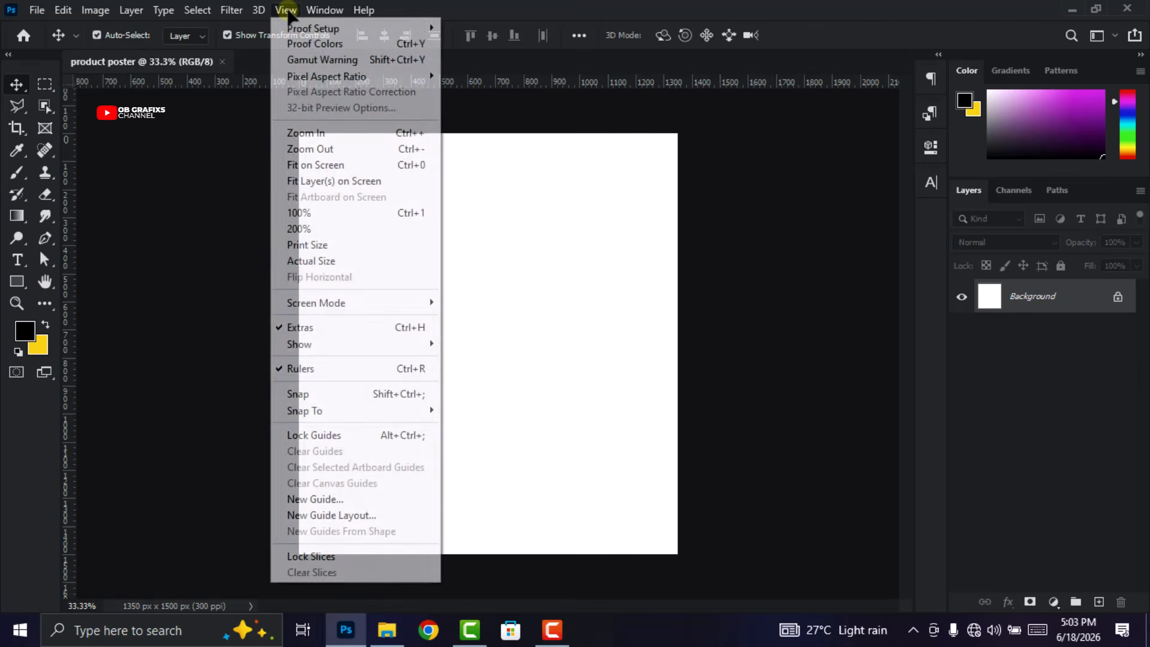
{"action": "left_click", "coordinate": [323, 499]}
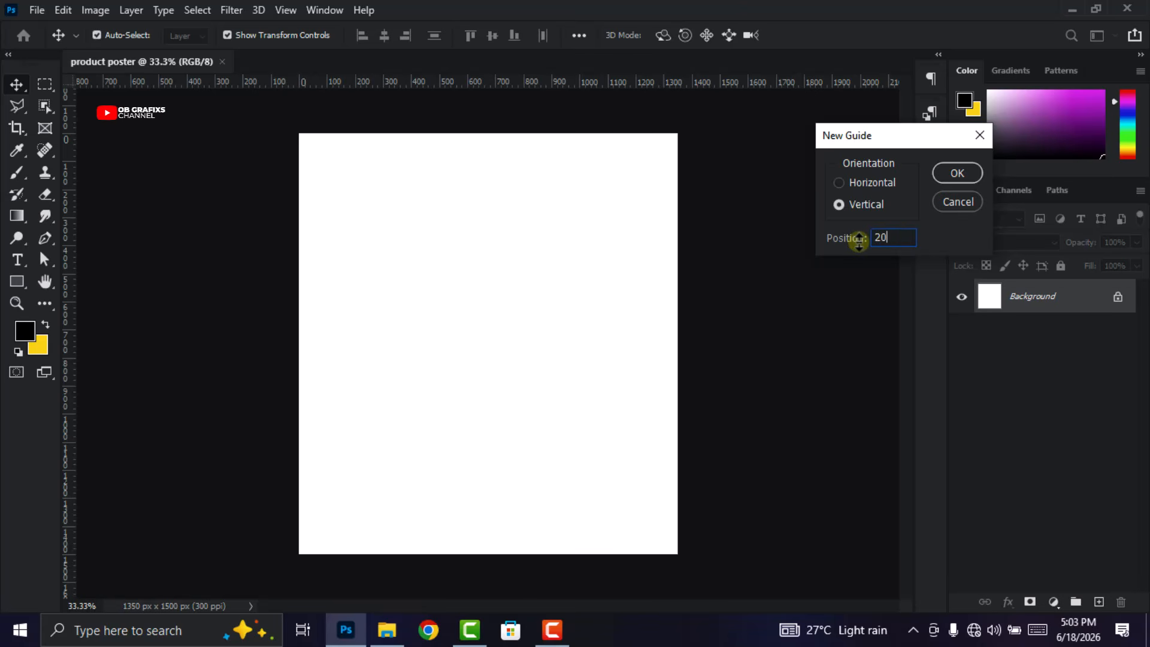
{"action": "left_click", "coordinate": [957, 173]}
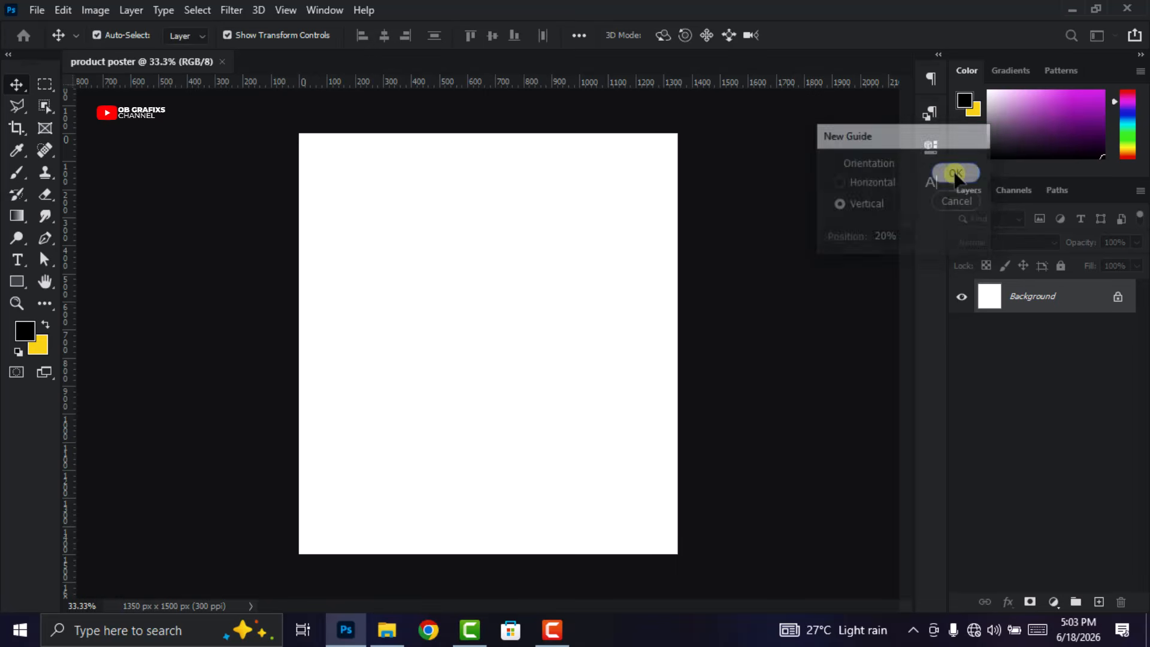
{"action": "left_click", "coordinate": [284, 10]}
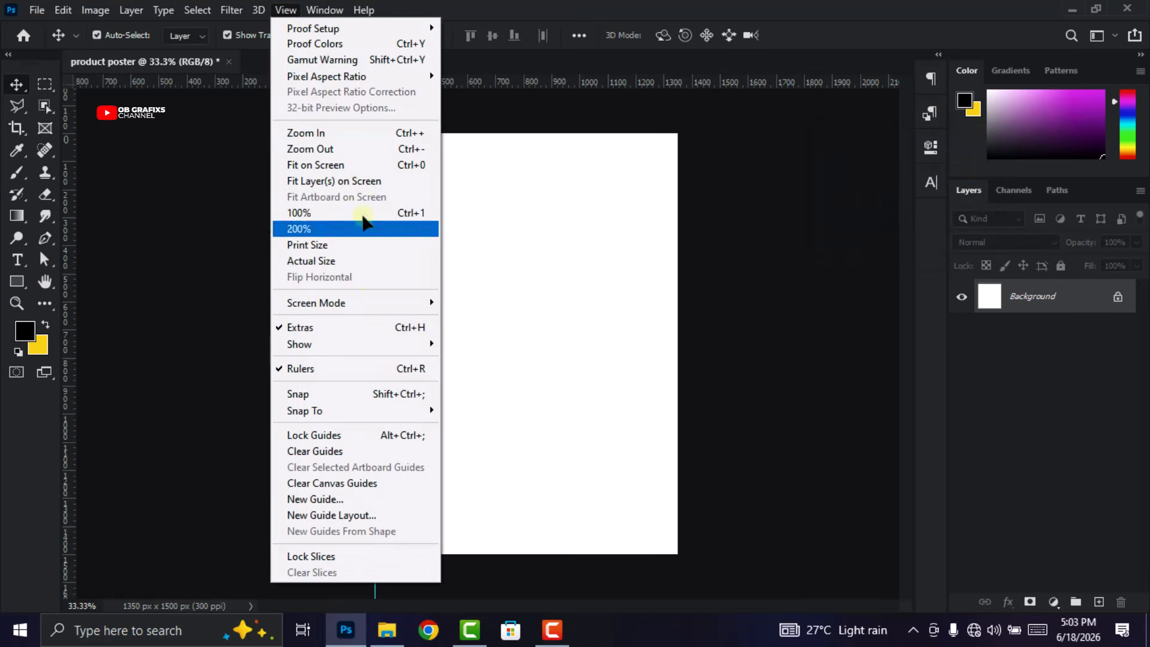
{"action": "left_click", "coordinate": [347, 500]}
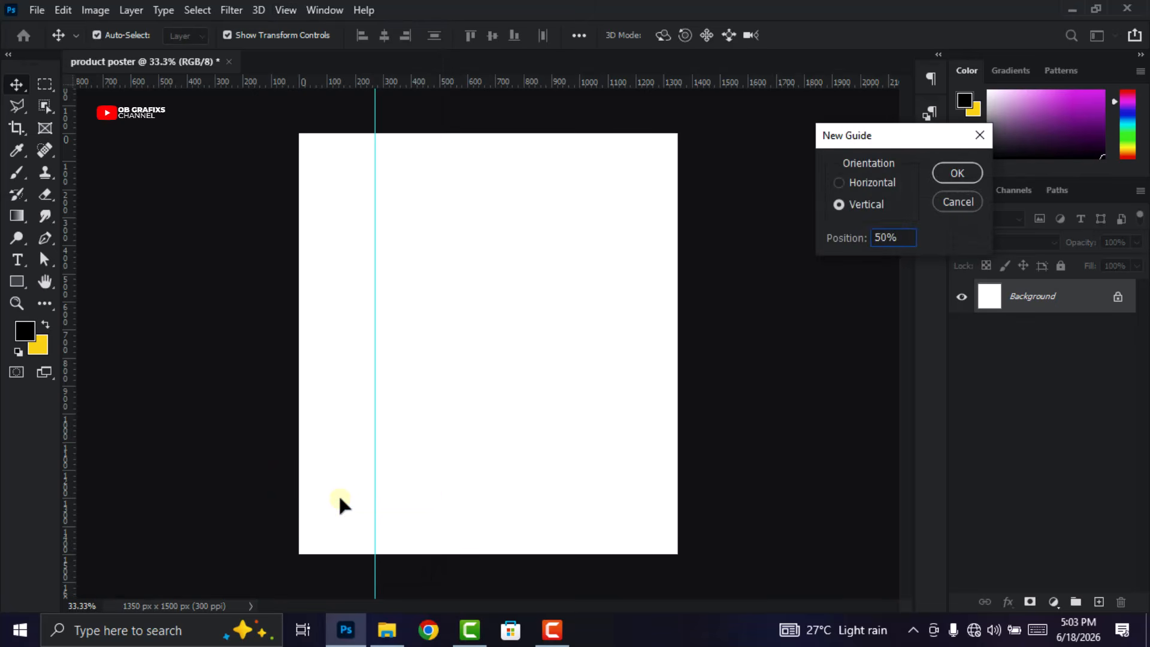
{"action": "left_click", "coordinate": [957, 173]}
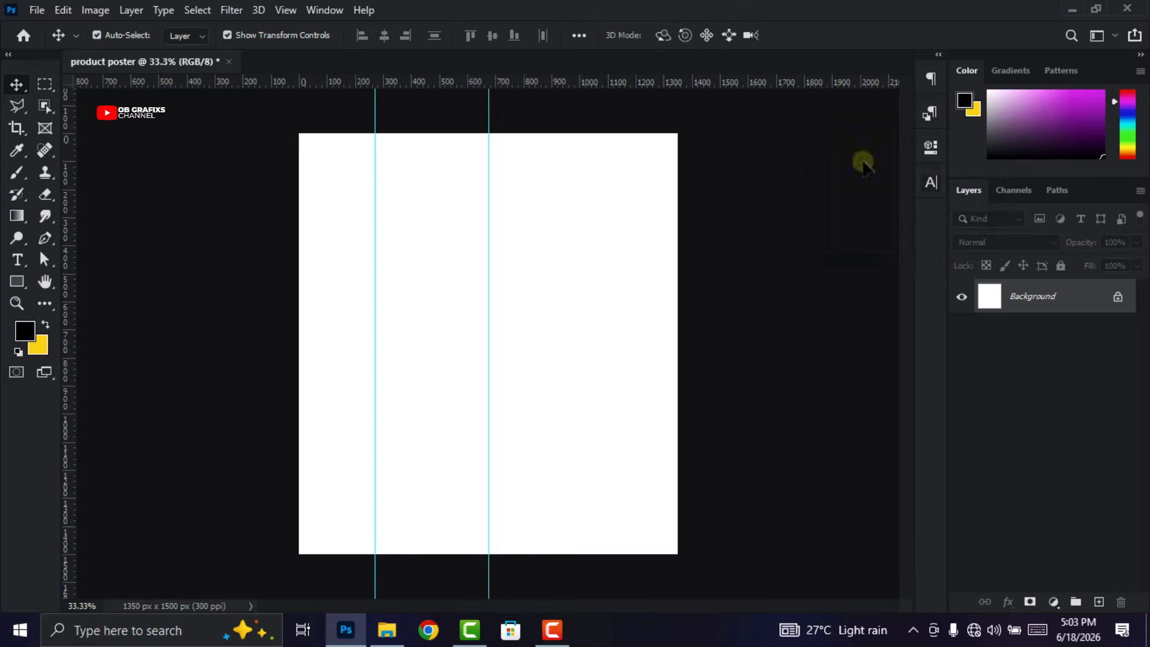
{"action": "left_click", "coordinate": [287, 10]}
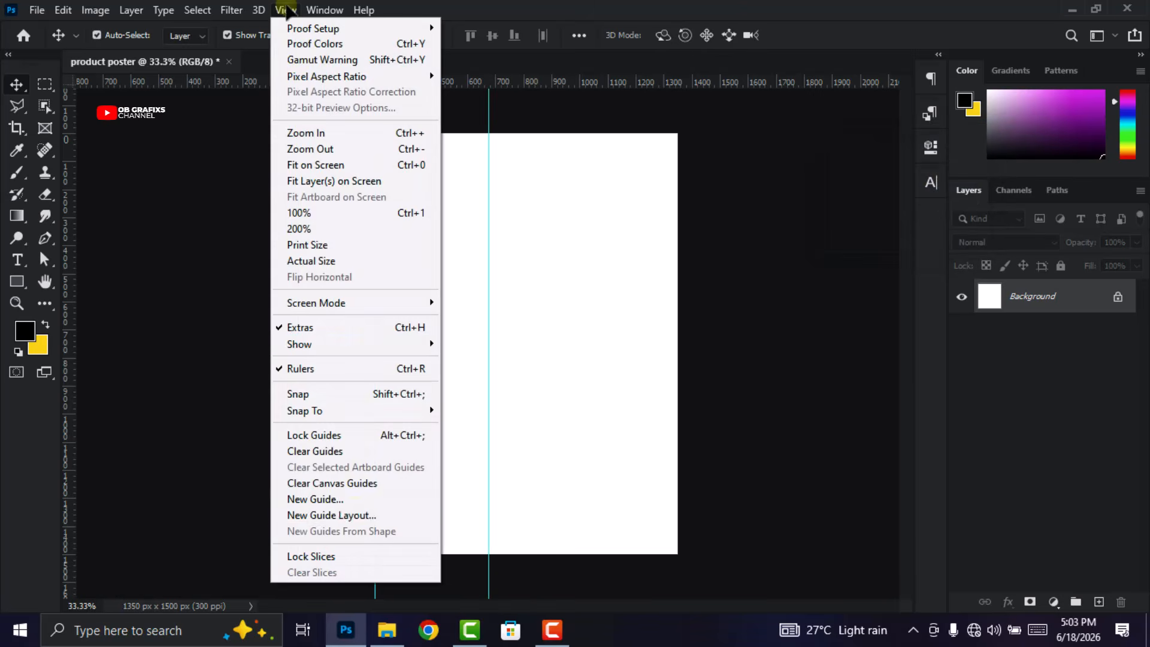
{"action": "left_click", "coordinate": [353, 499]}
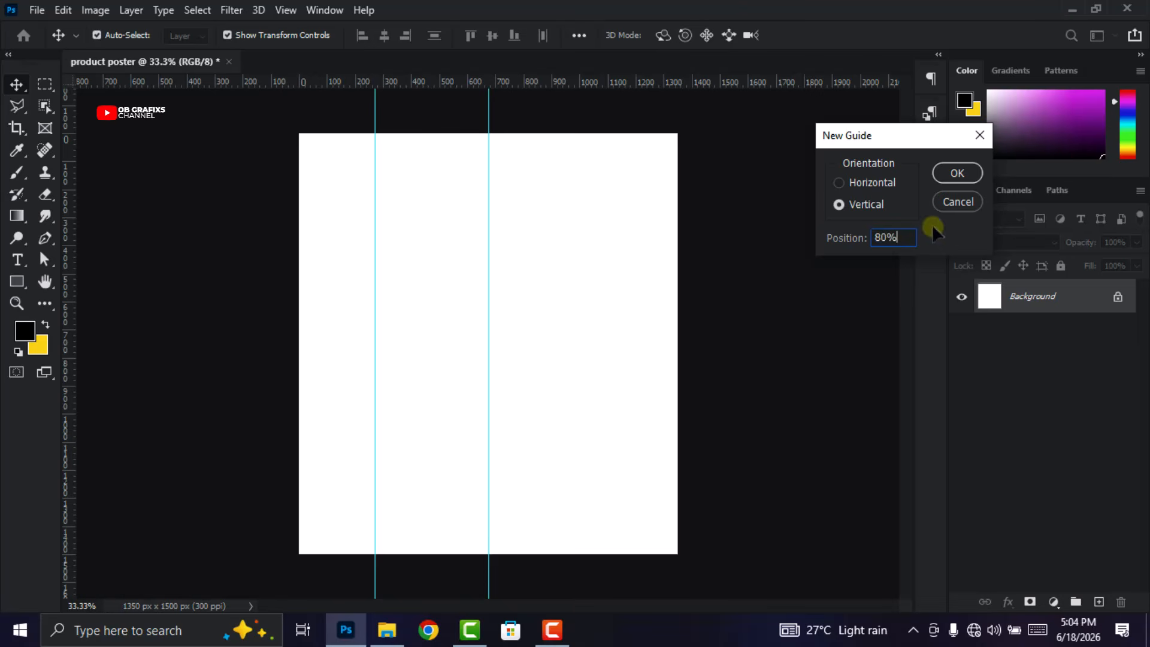
{"action": "left_click", "coordinate": [958, 173]}
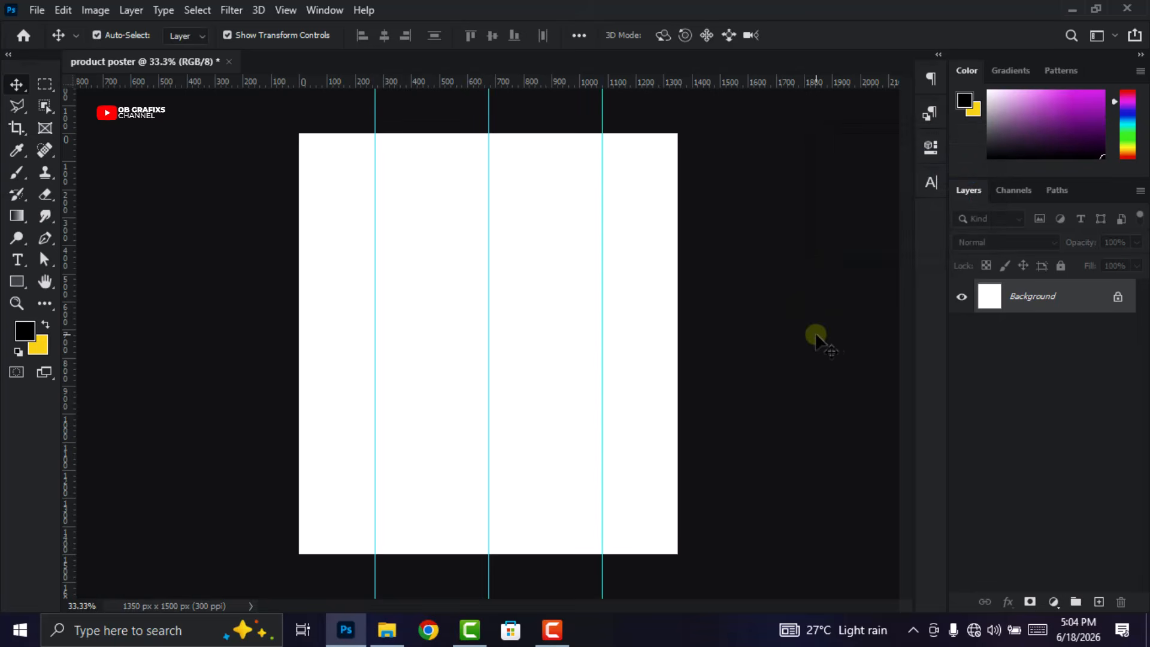
Add horizontal guides at 10% and 20% of the canvas height
{"action": "left_click", "coordinate": [285, 10]}
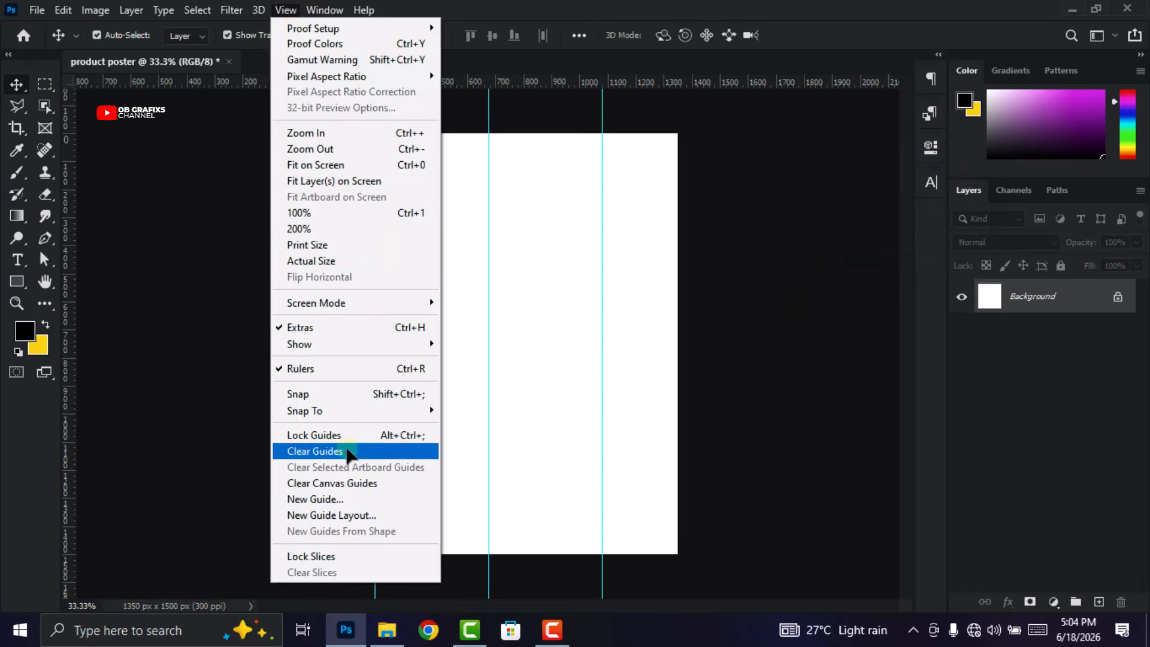
{"action": "left_click", "coordinate": [355, 501]}
{"action": "left_click_drag", "start_coordinate": [894, 144], "coordinate": [809, 155]}
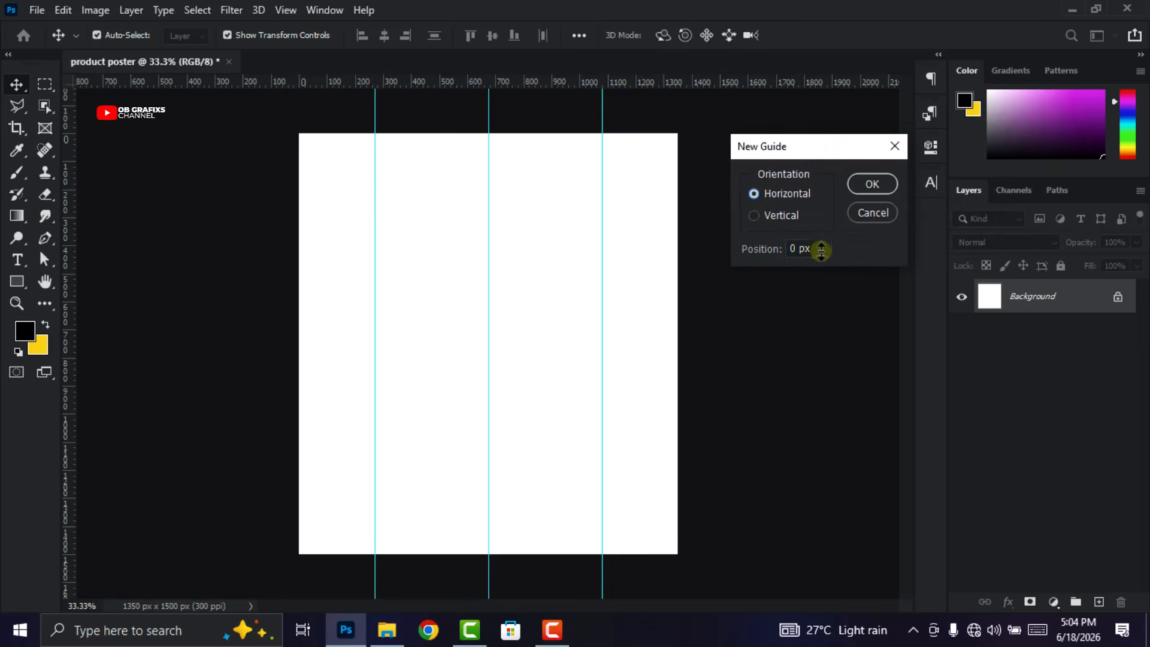
{"action": "left_click", "coordinate": [778, 249]}
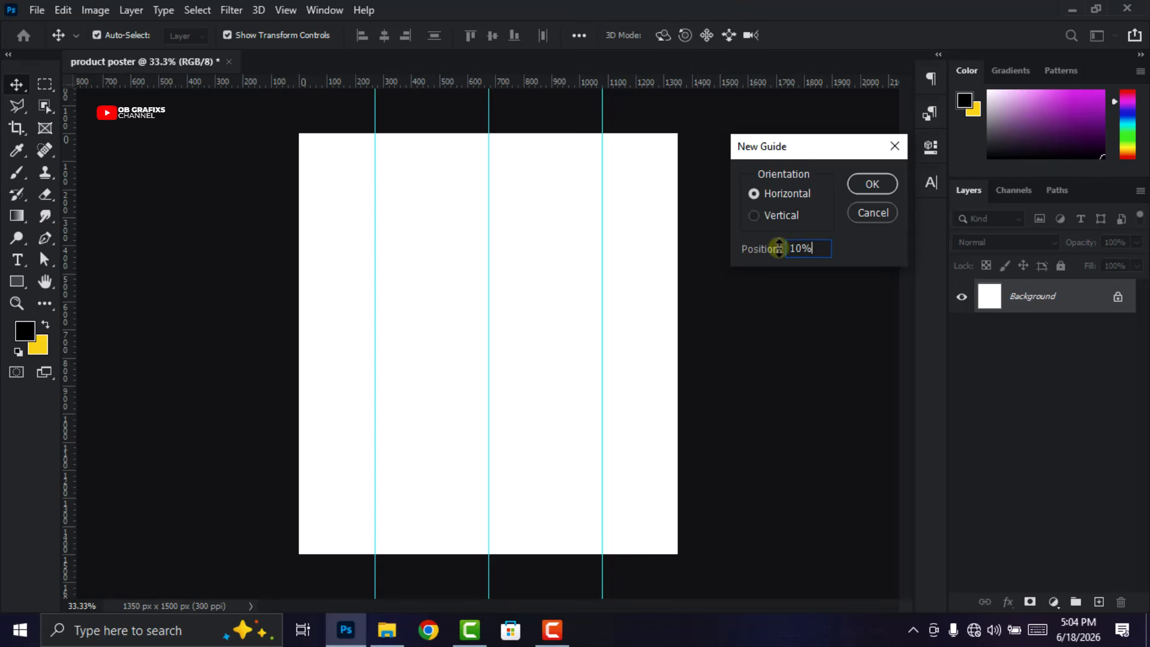
{"action": "left_click", "coordinate": [886, 182]}
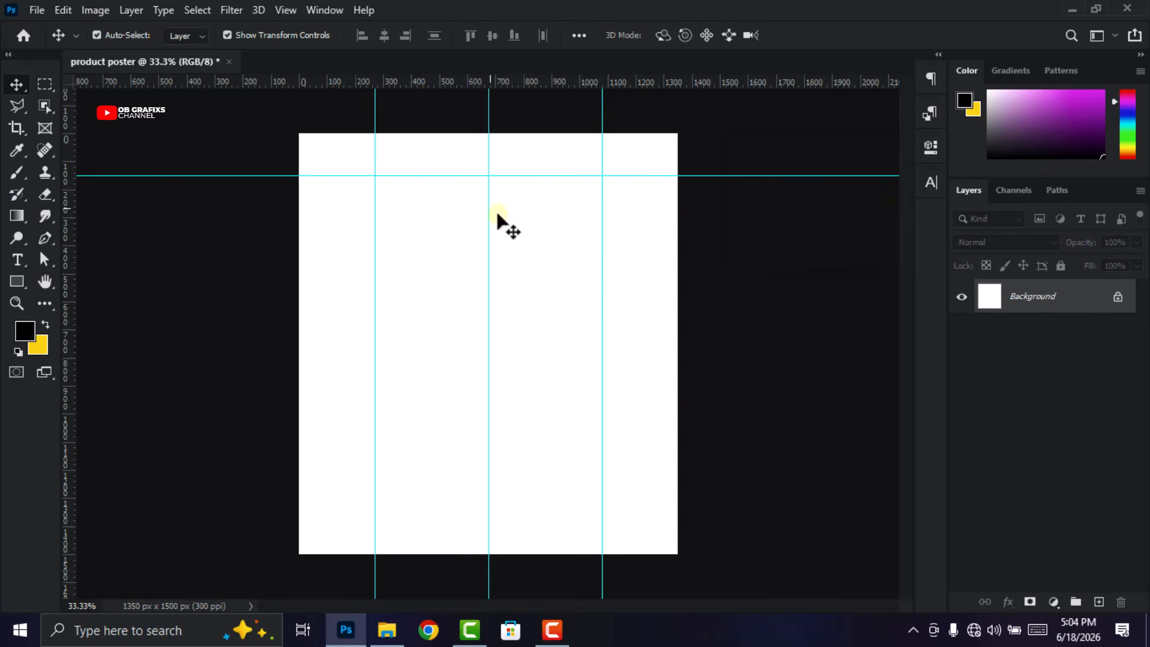
{"action": "left_click", "coordinate": [292, 10]}
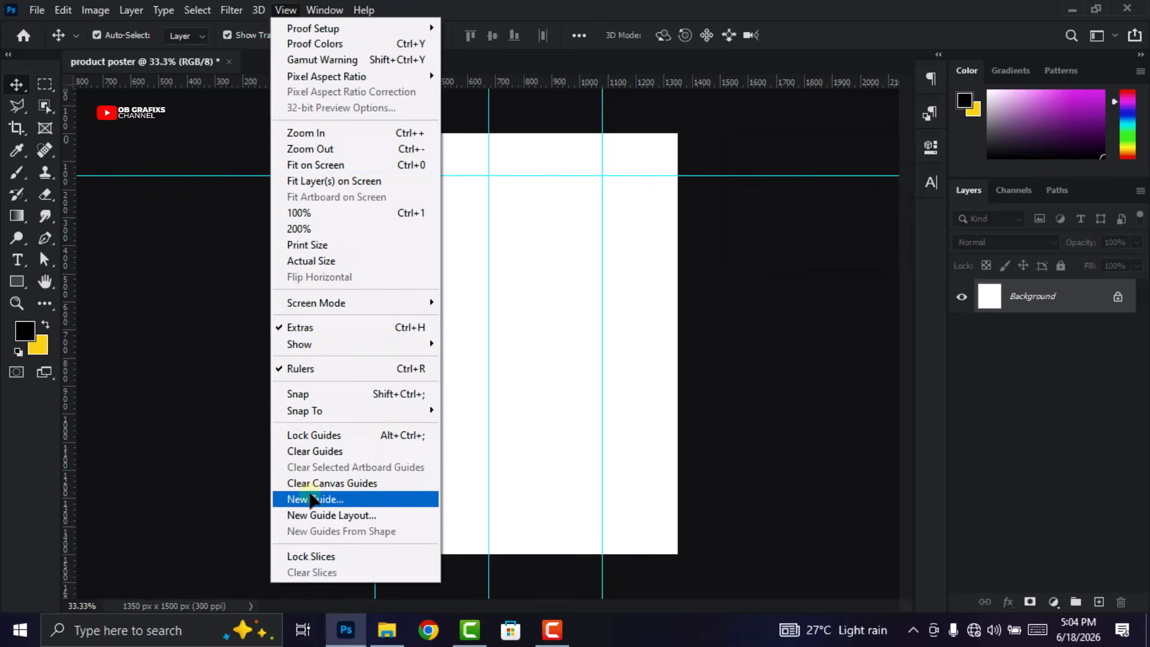
{"action": "left_click", "coordinate": [317, 500]}
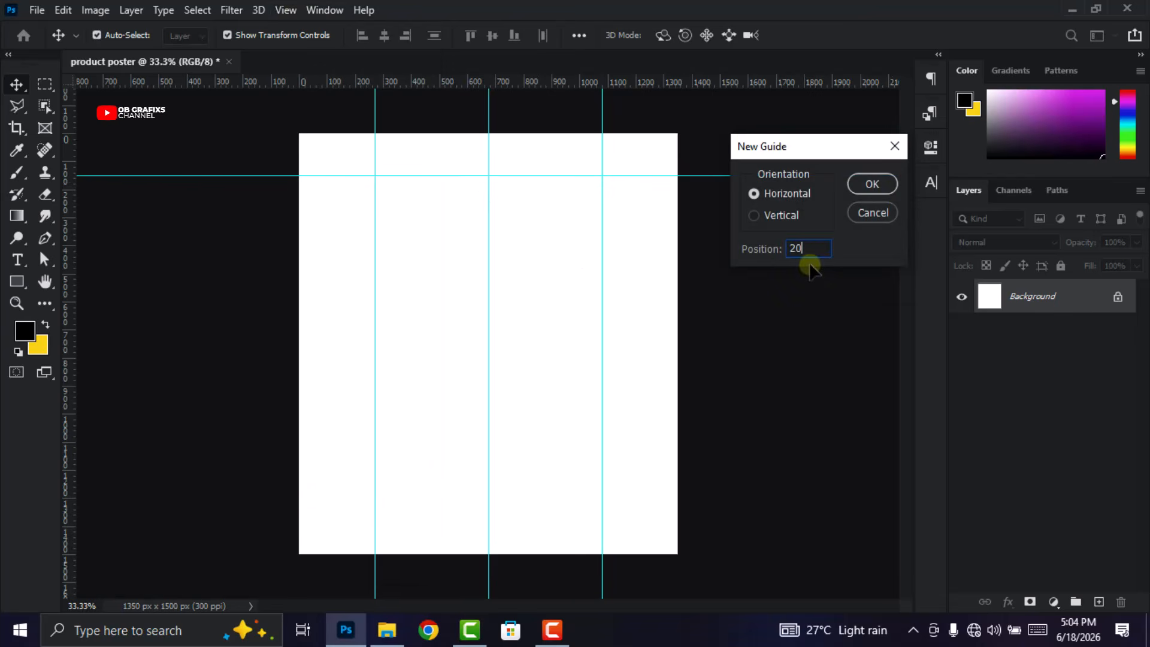
{"action": "left_click", "coordinate": [868, 191]}
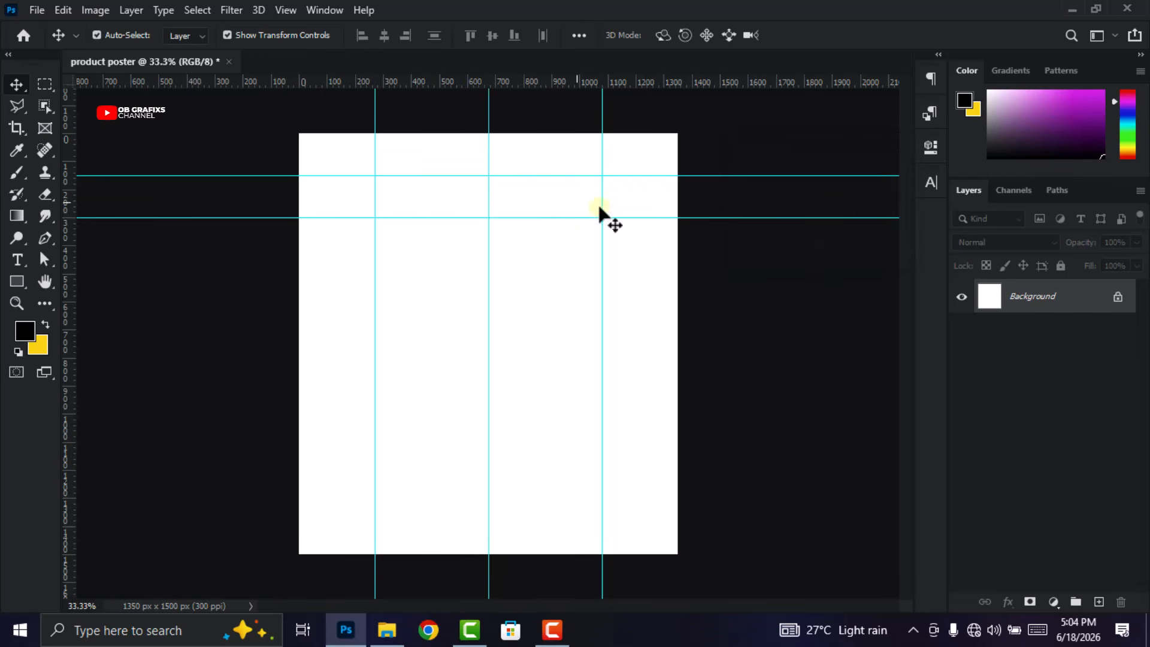
Add two more horizontal guides, at 30% and 70% of the canvas height
{"action": "left_click", "coordinate": [282, 10]}
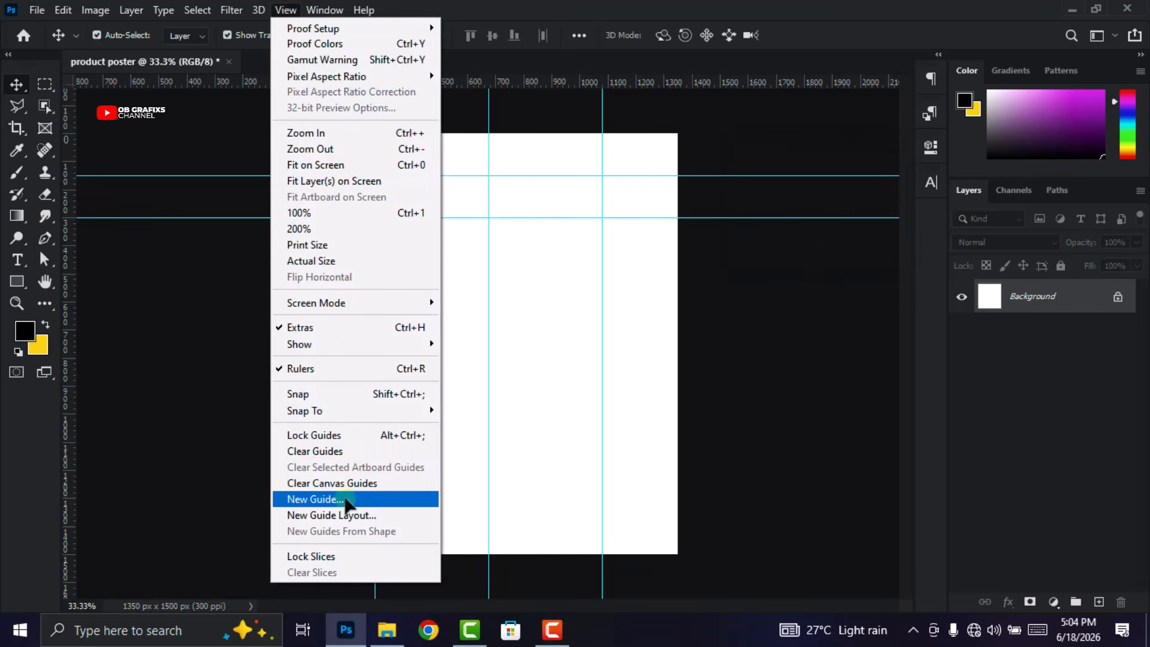
{"action": "left_click", "coordinate": [347, 501]}
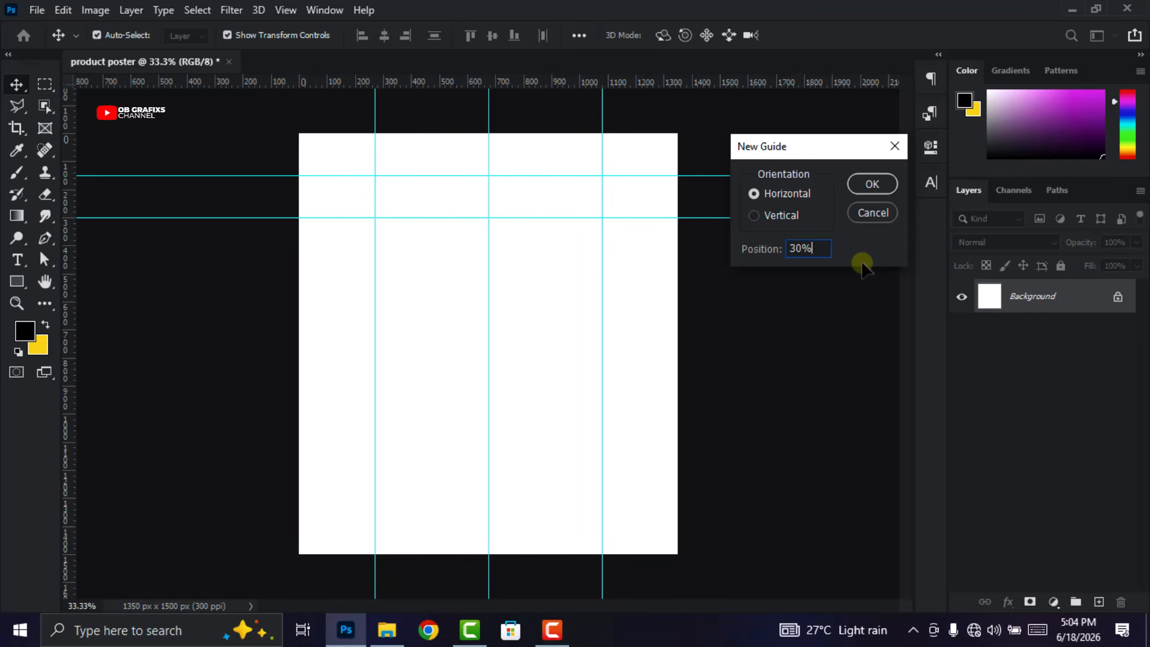
{"action": "left_click", "coordinate": [872, 184]}
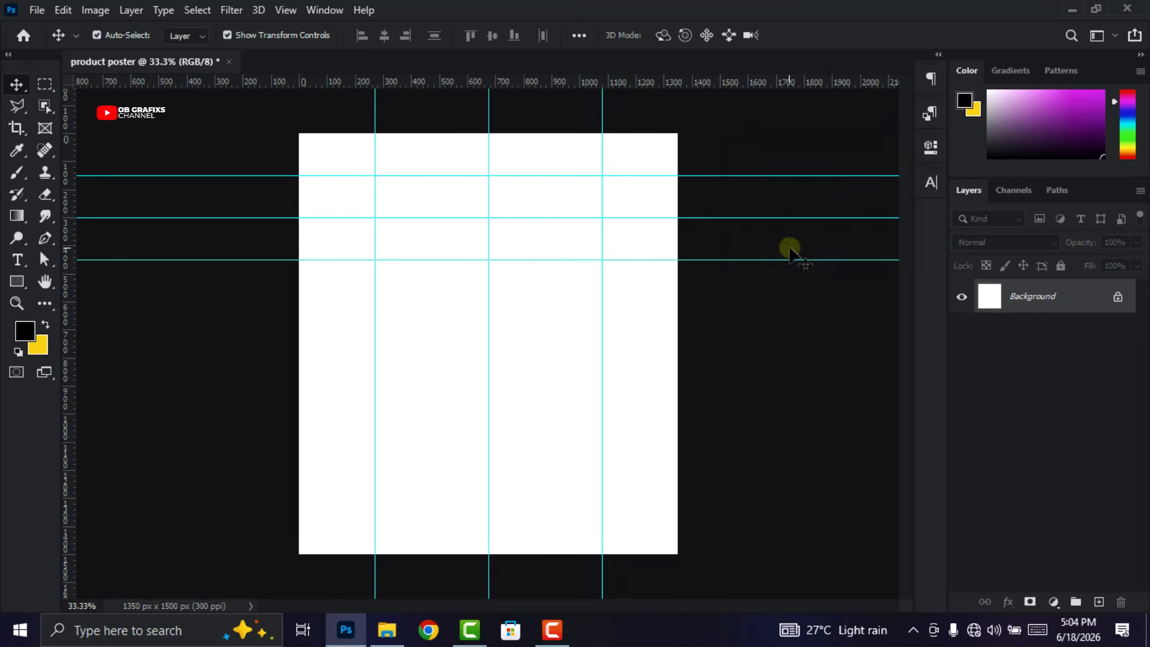
{"action": "left_click", "coordinate": [285, 10]}
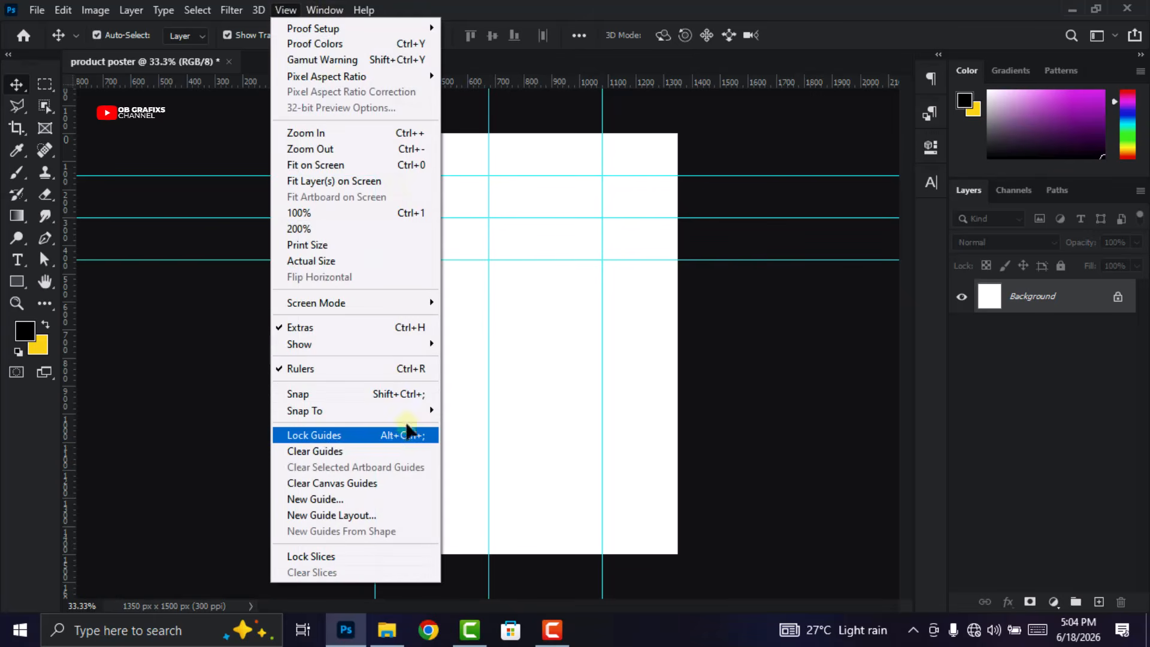
{"action": "left_click", "coordinate": [375, 503]}
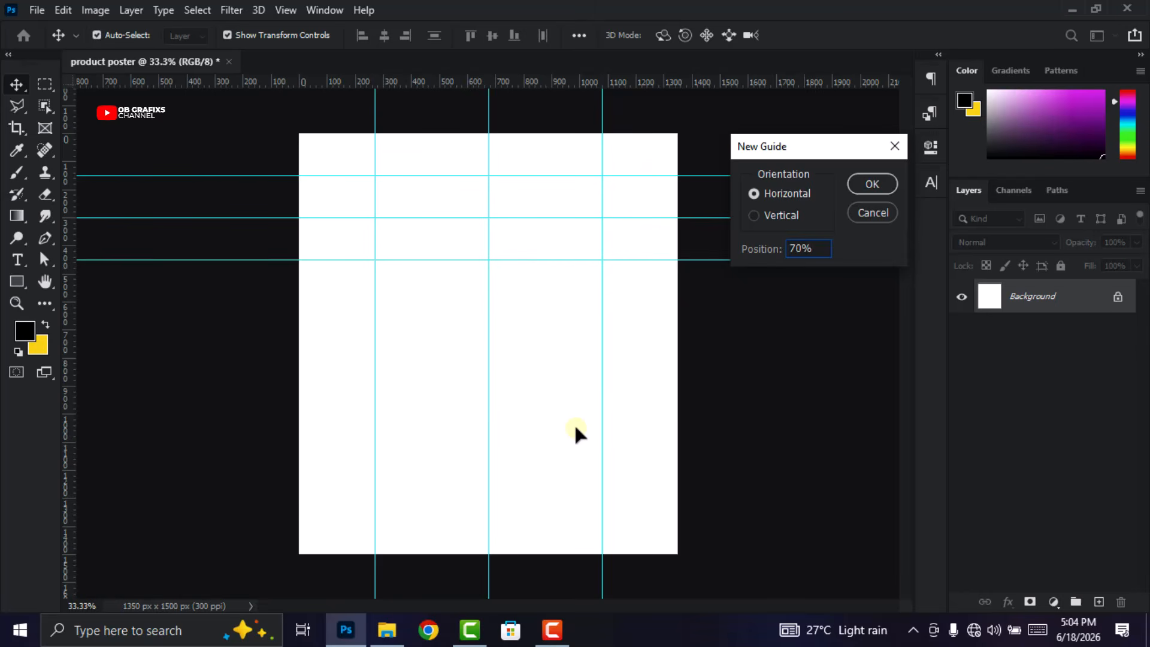
{"action": "left_click", "coordinate": [866, 185]}
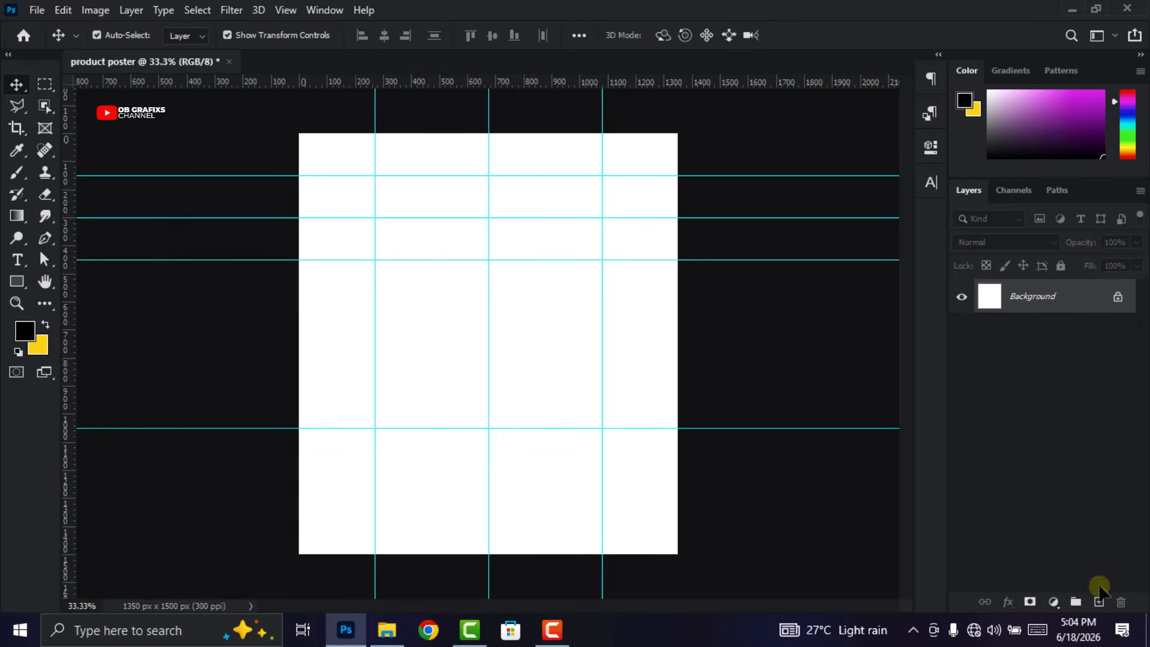
On a new layer, draw a black rectangle about 762 x 1608 px covering the canvas's left half up to the centre guide
{"action": "left_click", "coordinate": [1099, 602]}
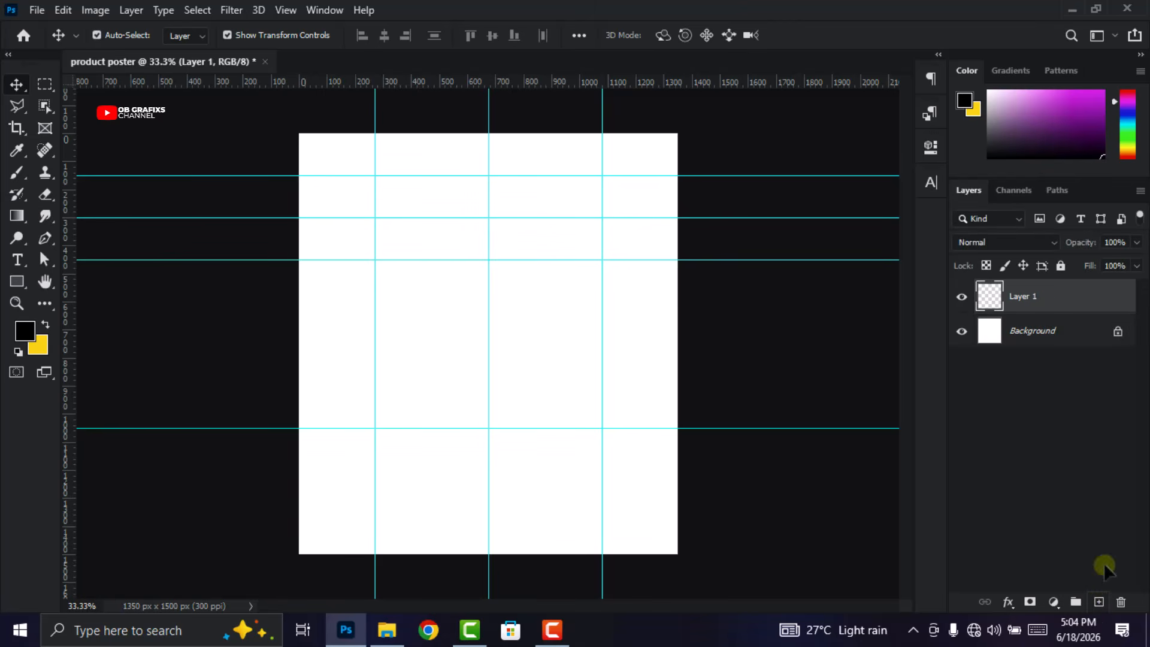
{"action": "left_click", "coordinate": [17, 283]}
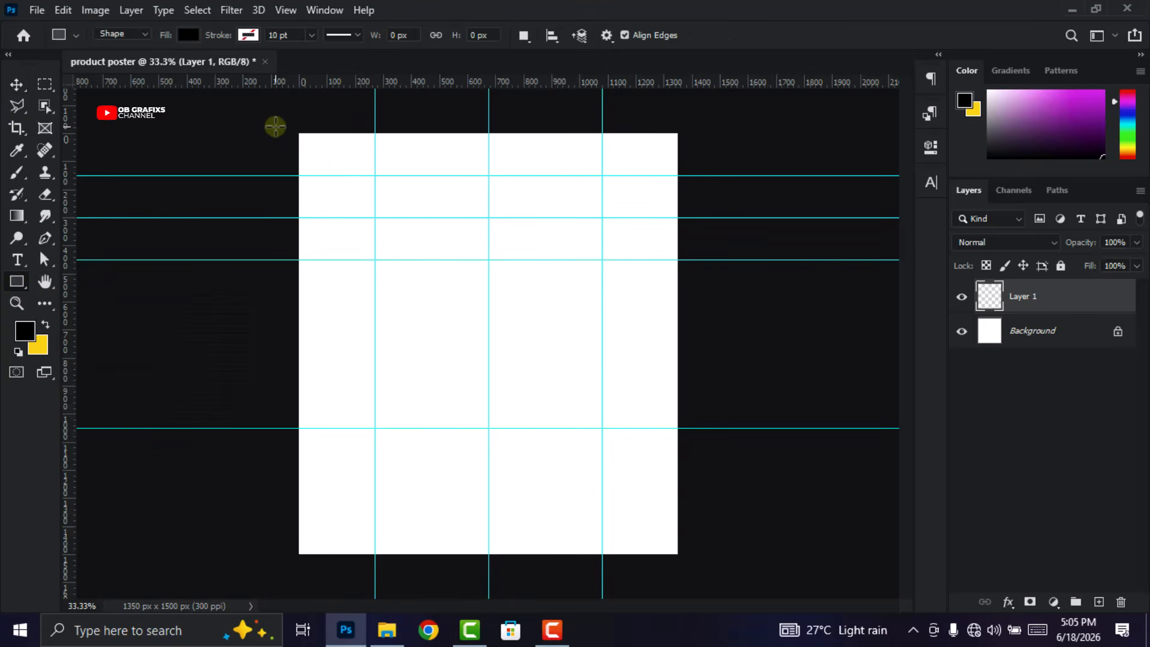
{"action": "left_click_drag", "start_coordinate": [274, 126], "coordinate": [487, 576]}
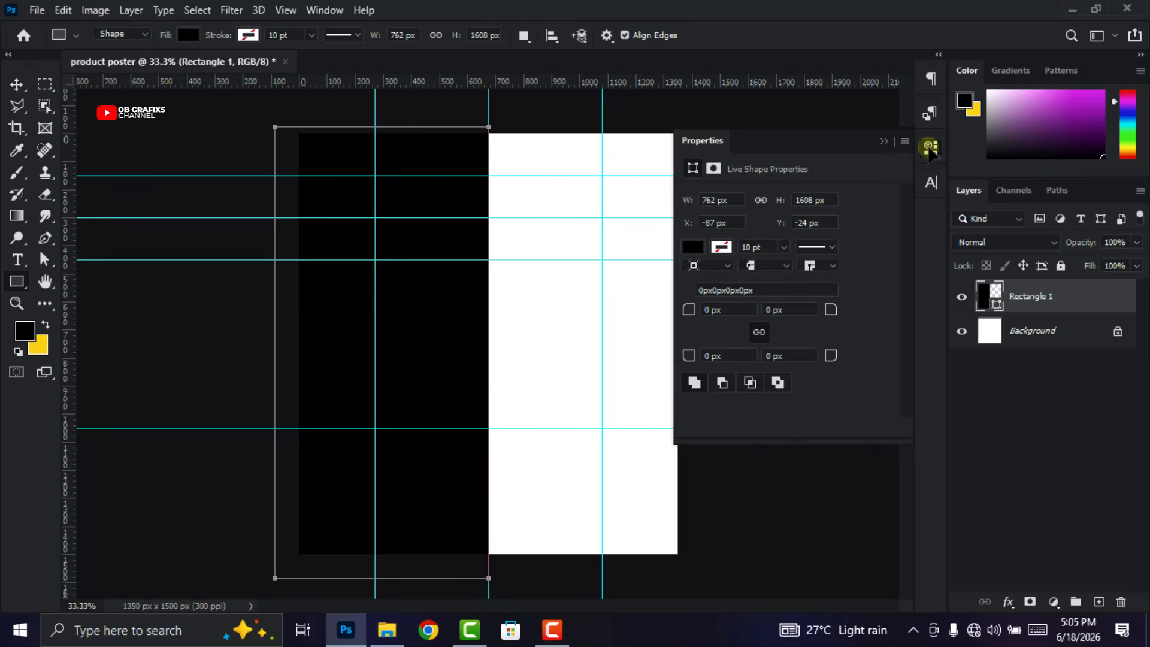
{"action": "left_click", "coordinate": [930, 149]}
Duplicate the black rectangle and move the copy over the canvas's right half, flush with the centre guide
{"action": "left_click", "coordinate": [16, 83]}
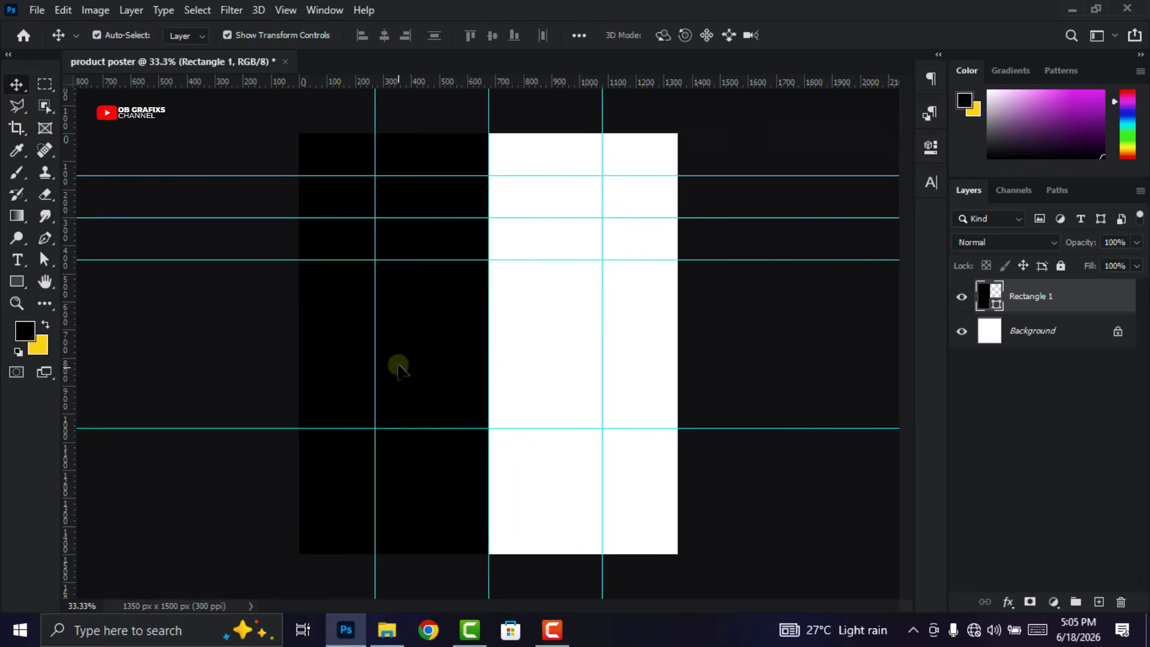
{"action": "left_click", "coordinate": [405, 353]}
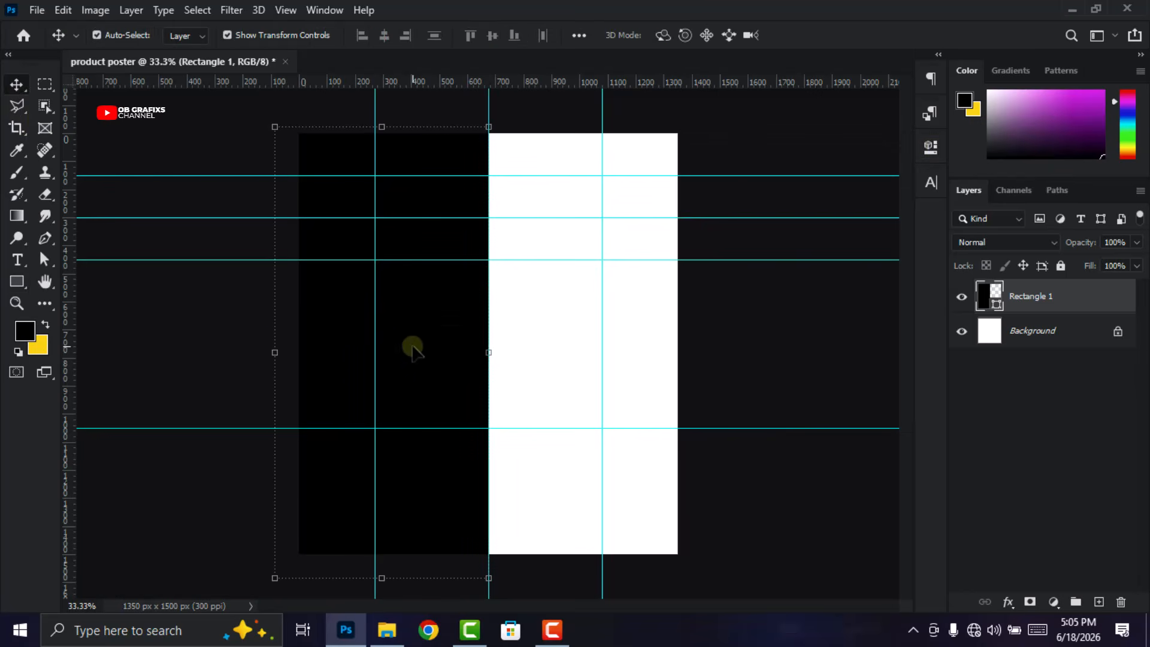
{"action": "key", "text": "ctrl+j"}
{"action": "left_click_drag", "start_coordinate": [412, 352], "coordinate": [623, 366]}
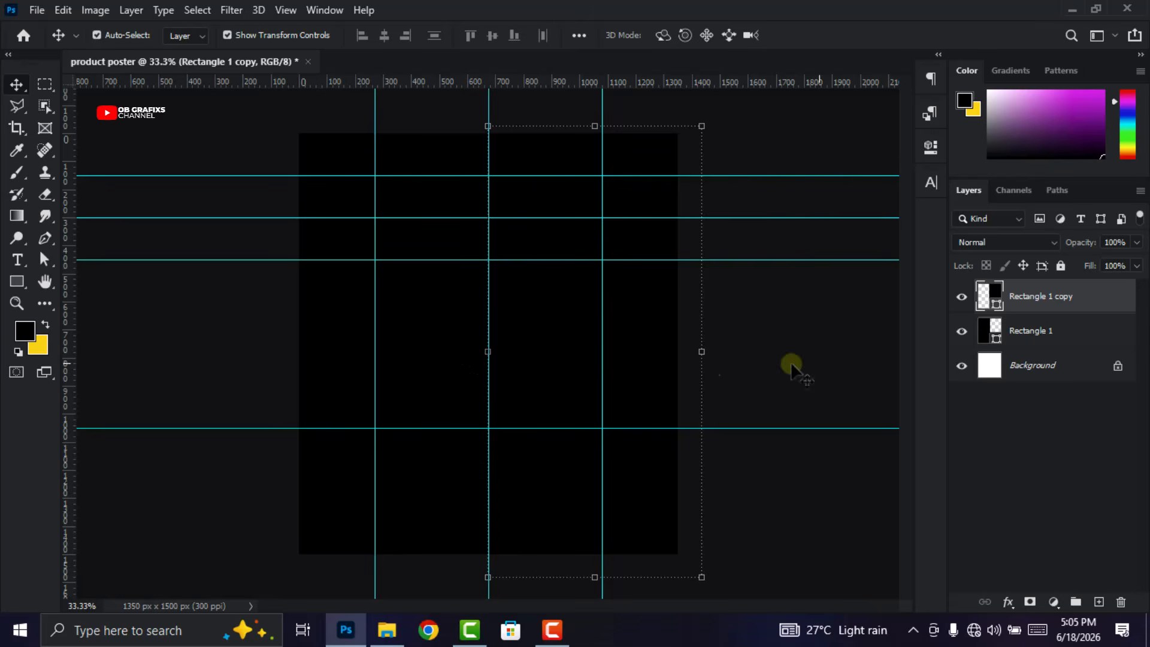
Rename the original rectangle's layer as "background left"
{"action": "left_click", "coordinate": [1047, 339]}
{"action": "double_click", "coordinate": [1034, 330]}
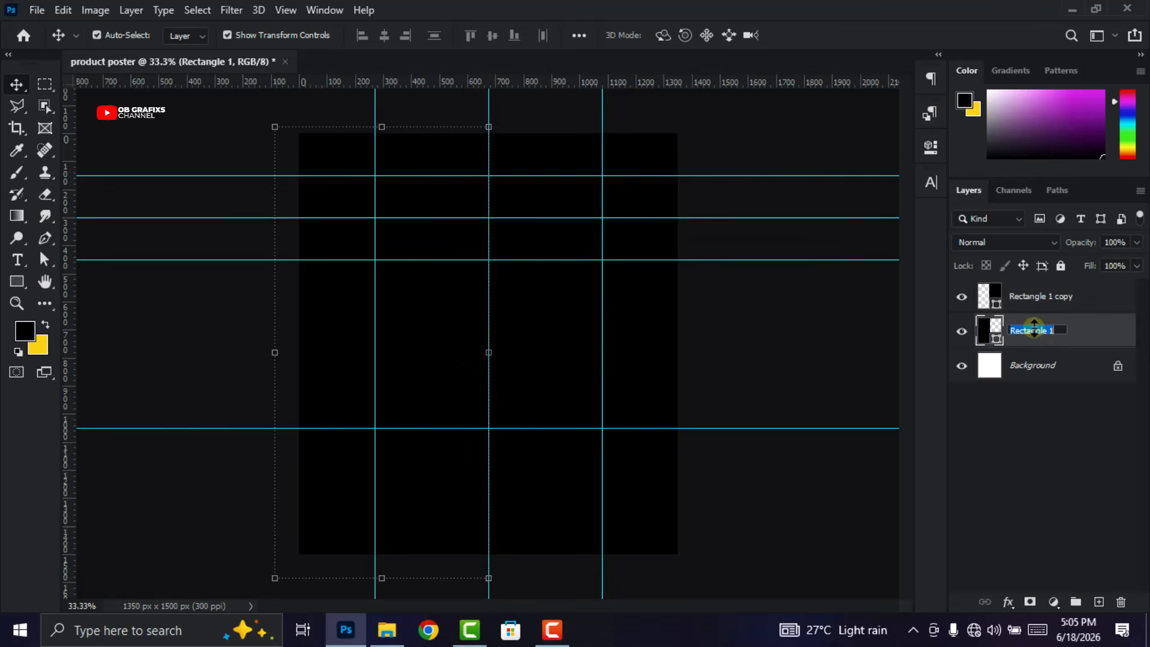
{"action": "type", "text": "background left"}
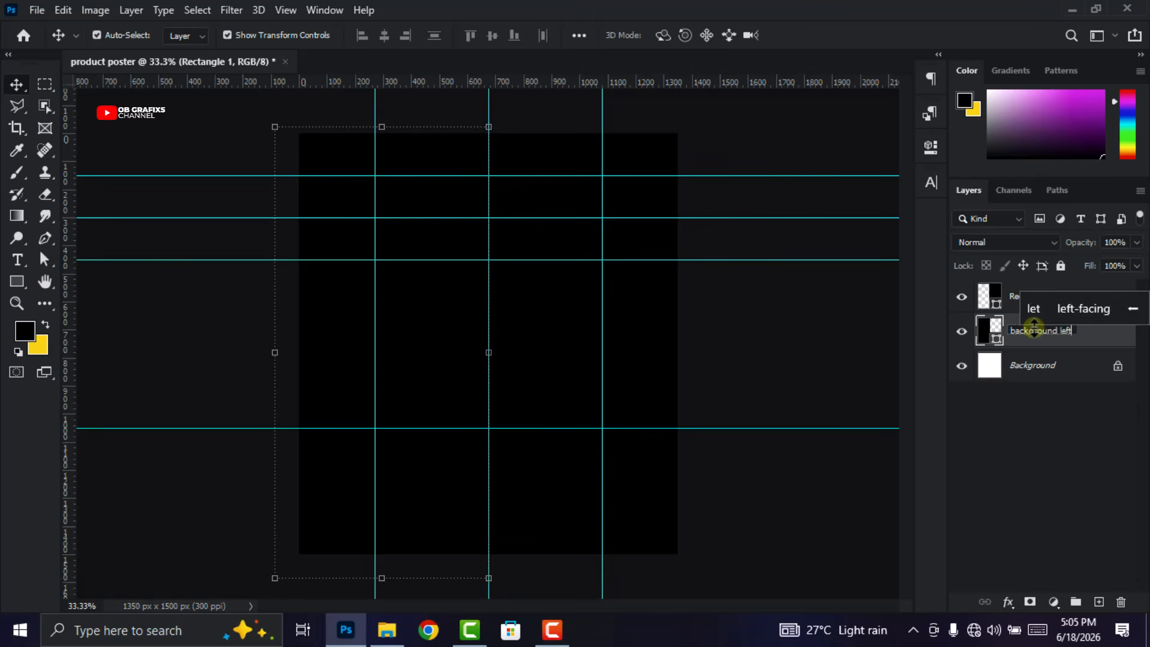
Rename the right-hand rectangle's layer as "backgrond right"
{"action": "key", "text": "Return"}
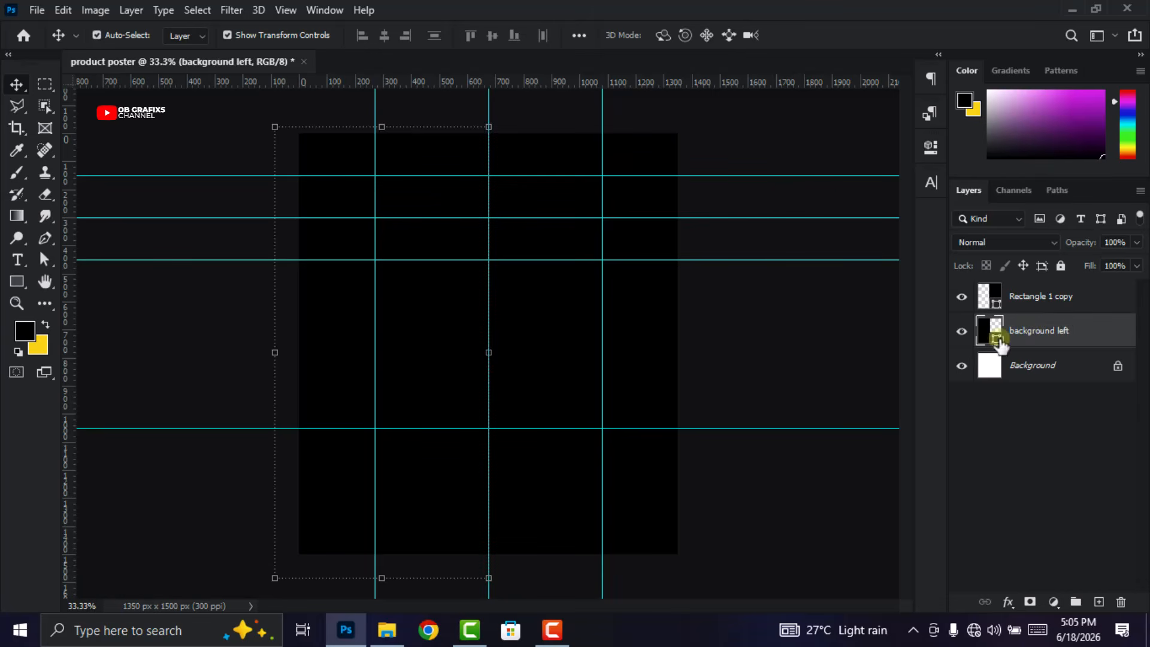
{"action": "double_click", "coordinate": [1041, 298]}
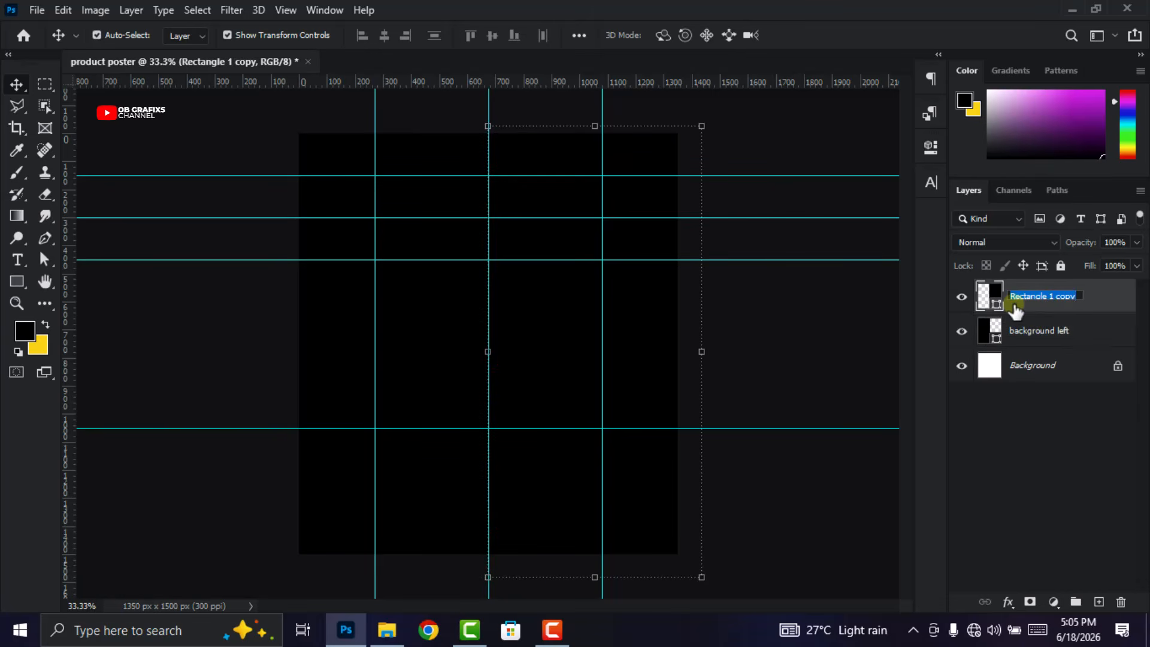
{"action": "type", "text": "backgrond right"}
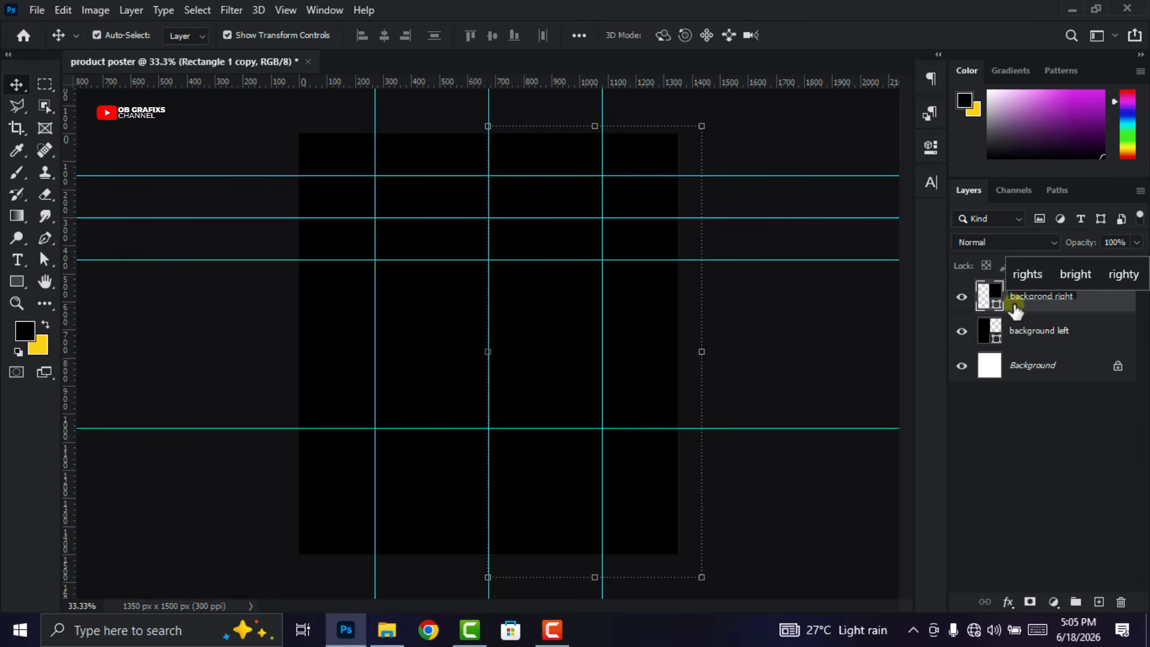
{"action": "key", "text": "Return"}
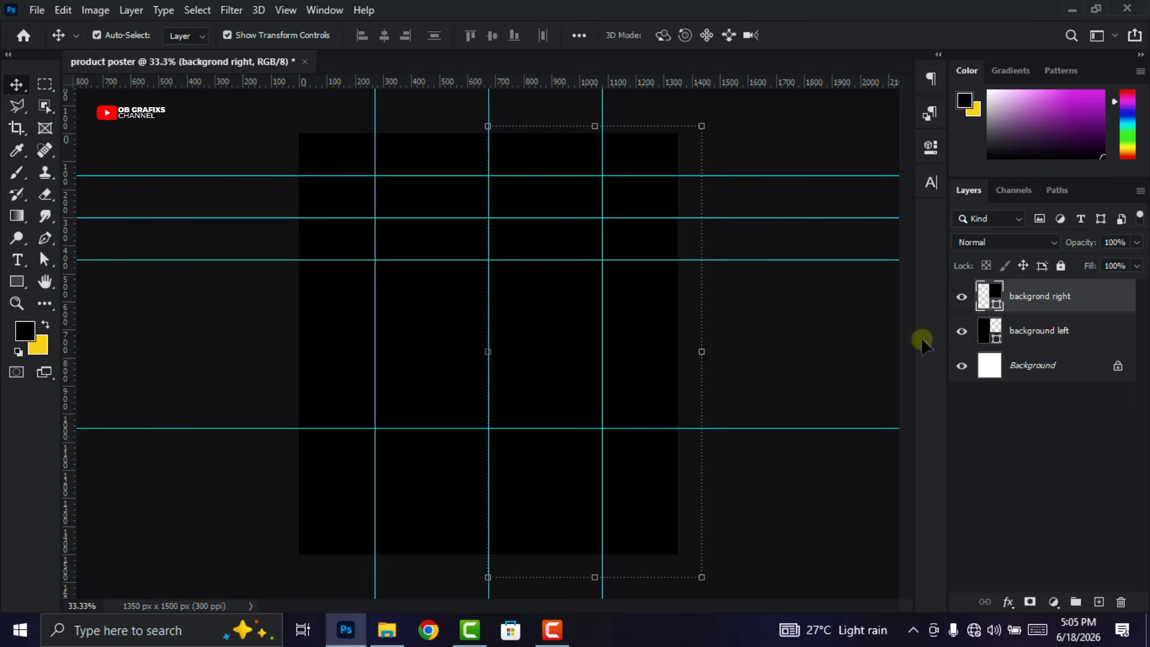
Apply a Color Overlay of #3a0344 at 100% opacity to the "background left" layer
{"action": "left_click", "coordinate": [1071, 332]}
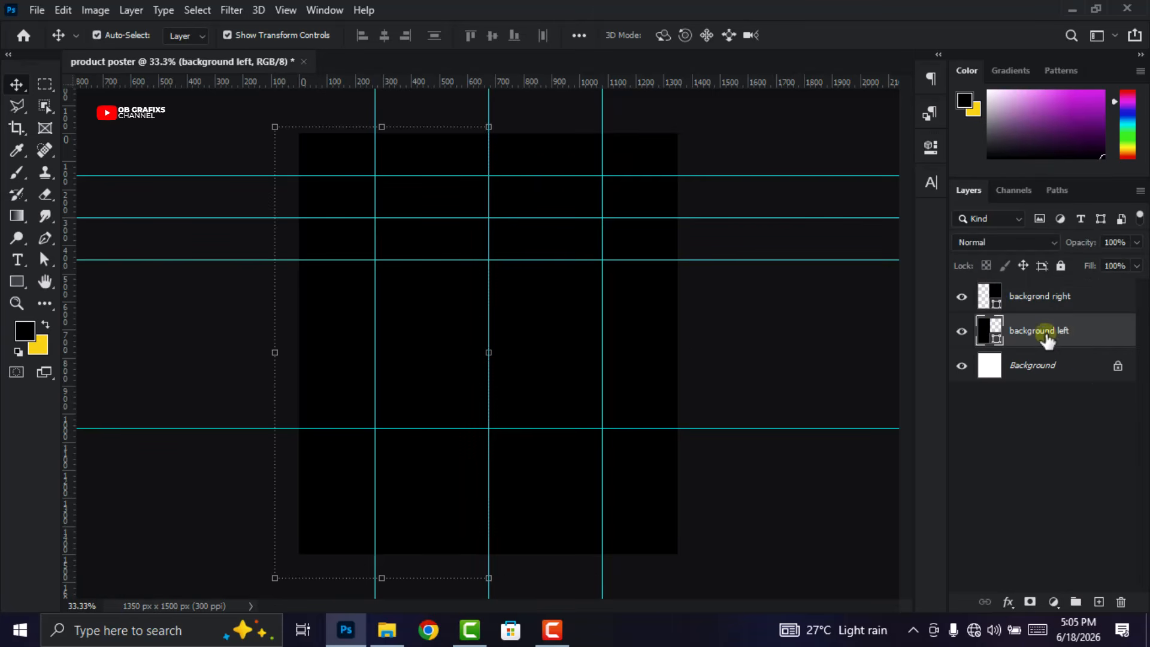
{"action": "left_click", "coordinate": [1013, 598]}
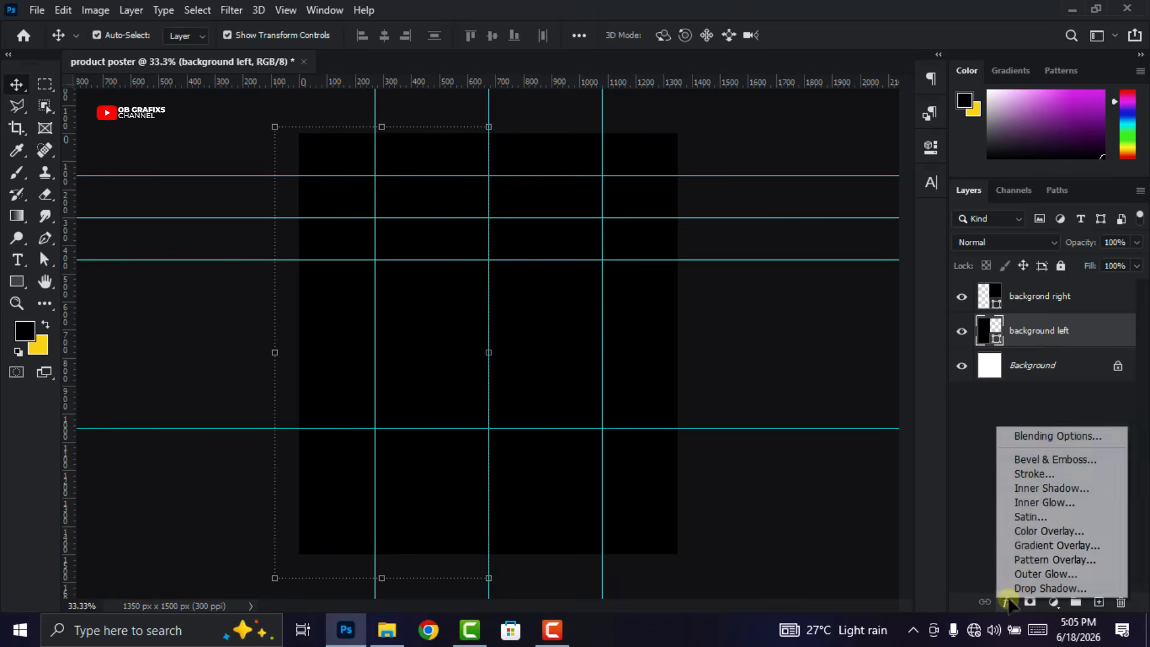
{"action": "left_click", "coordinate": [1040, 531]}
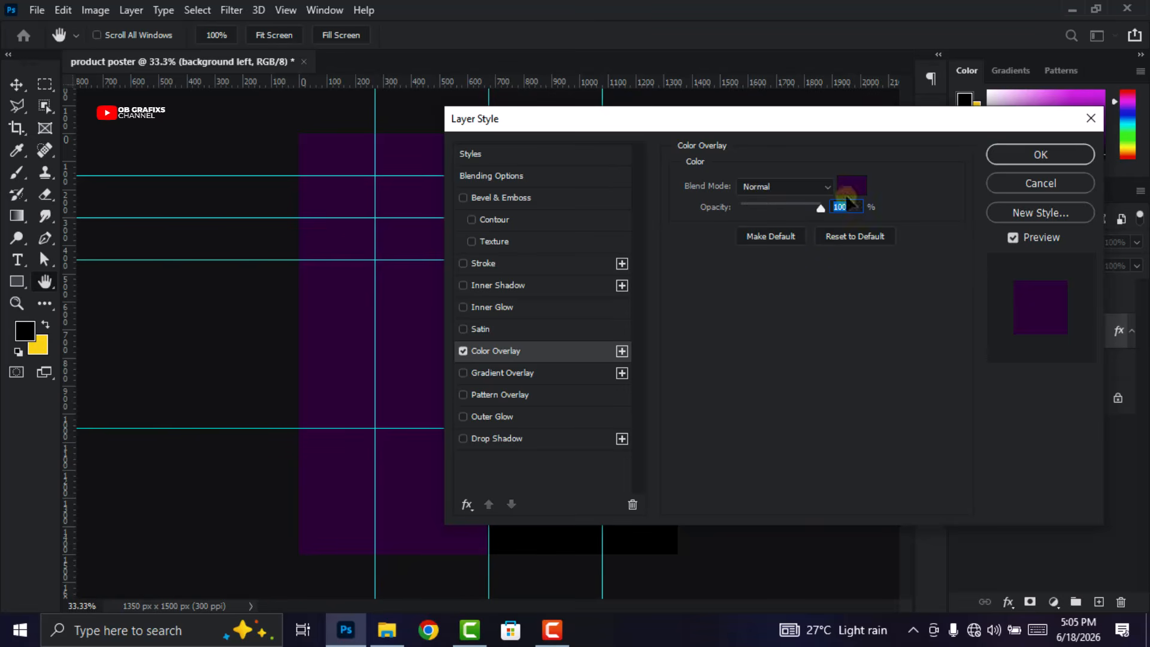
{"action": "left_click", "coordinate": [851, 184]}
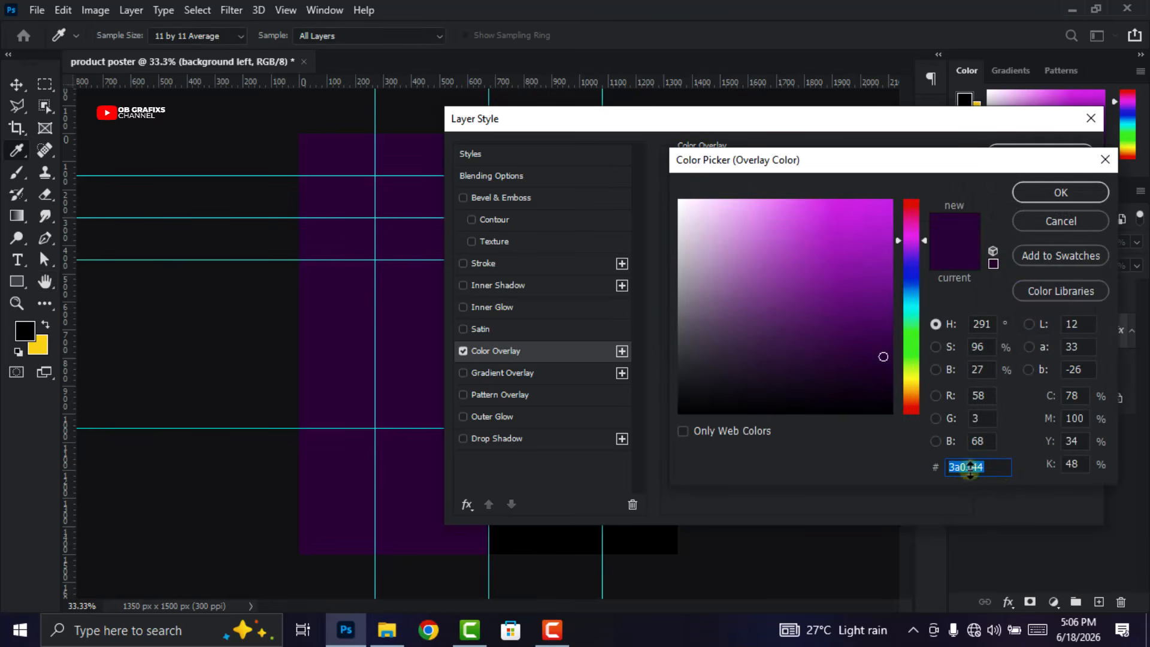
{"action": "left_click", "coordinate": [1031, 192]}
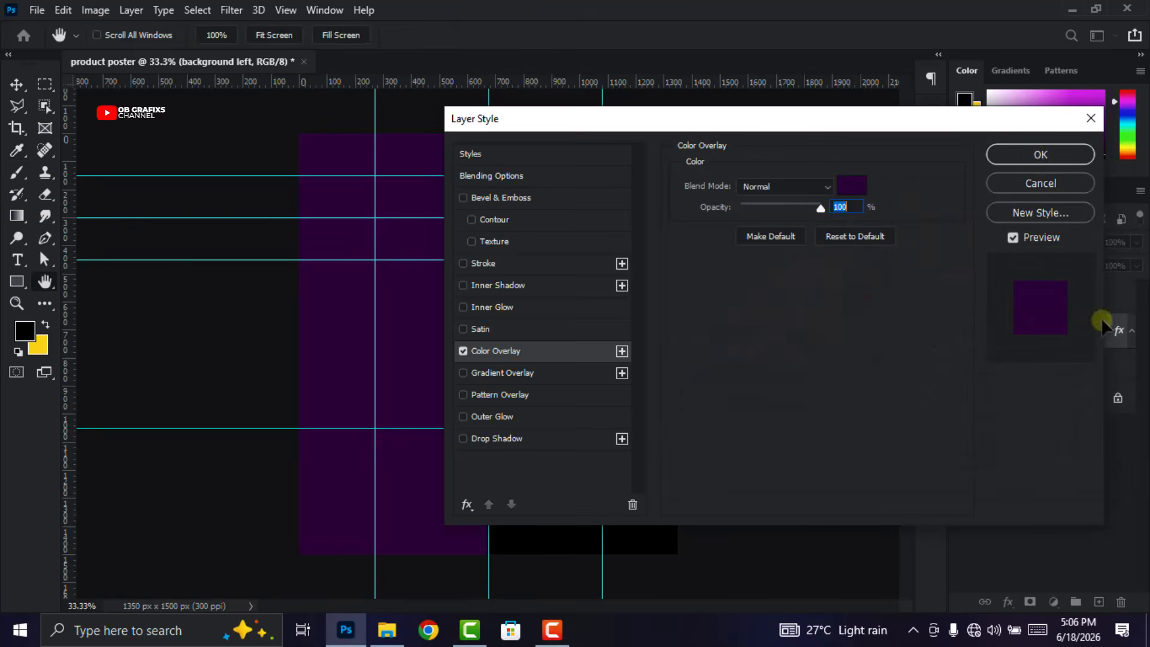
{"action": "left_click", "coordinate": [1064, 154]}
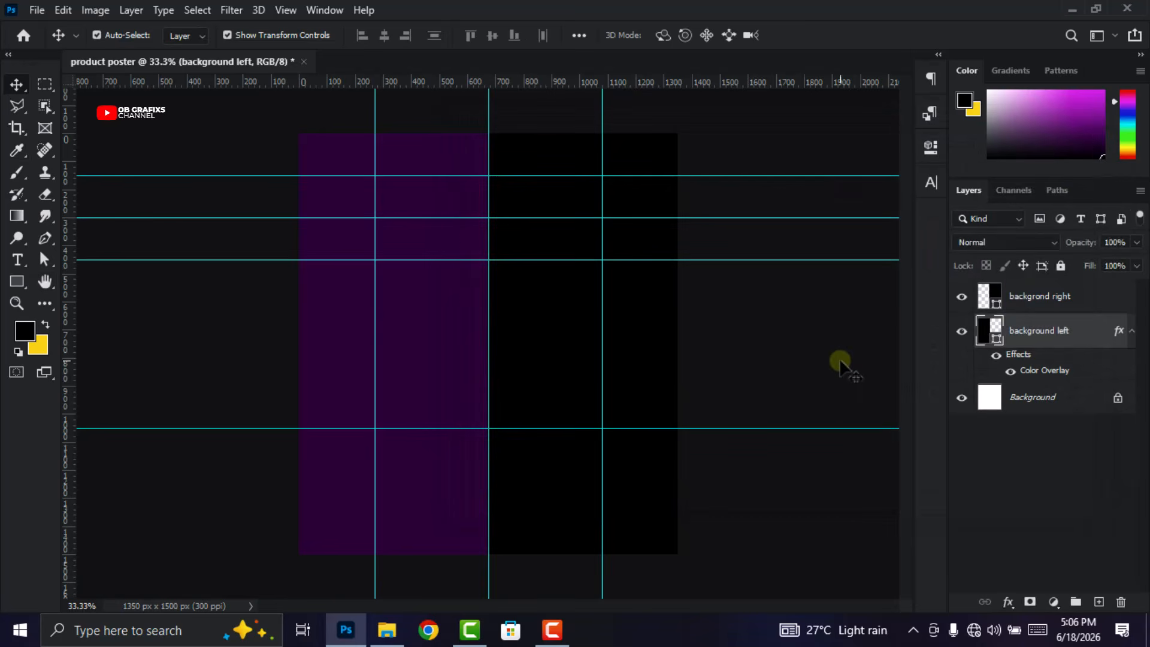
Add a Color Overlay effect to the "backgrond right" layer
{"action": "left_click", "coordinate": [682, 362]}
{"action": "left_click", "coordinate": [682, 362]}
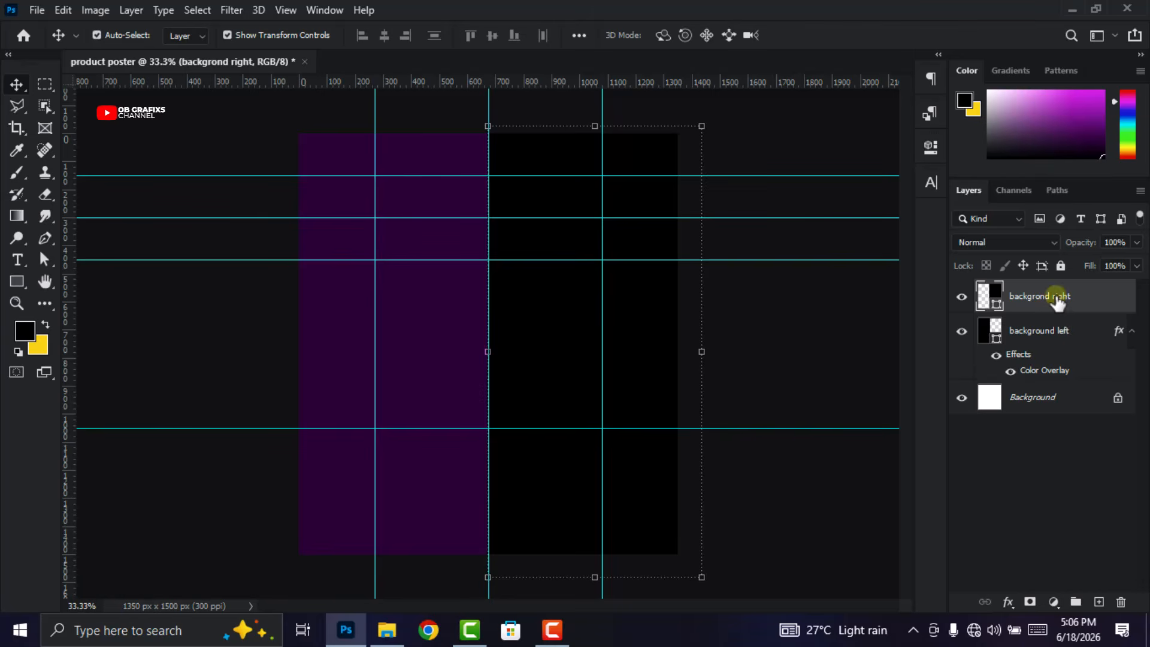
{"action": "left_click", "coordinate": [962, 297]}
{"action": "left_click", "coordinate": [962, 297]}
{"action": "left_click", "coordinate": [1009, 602]}
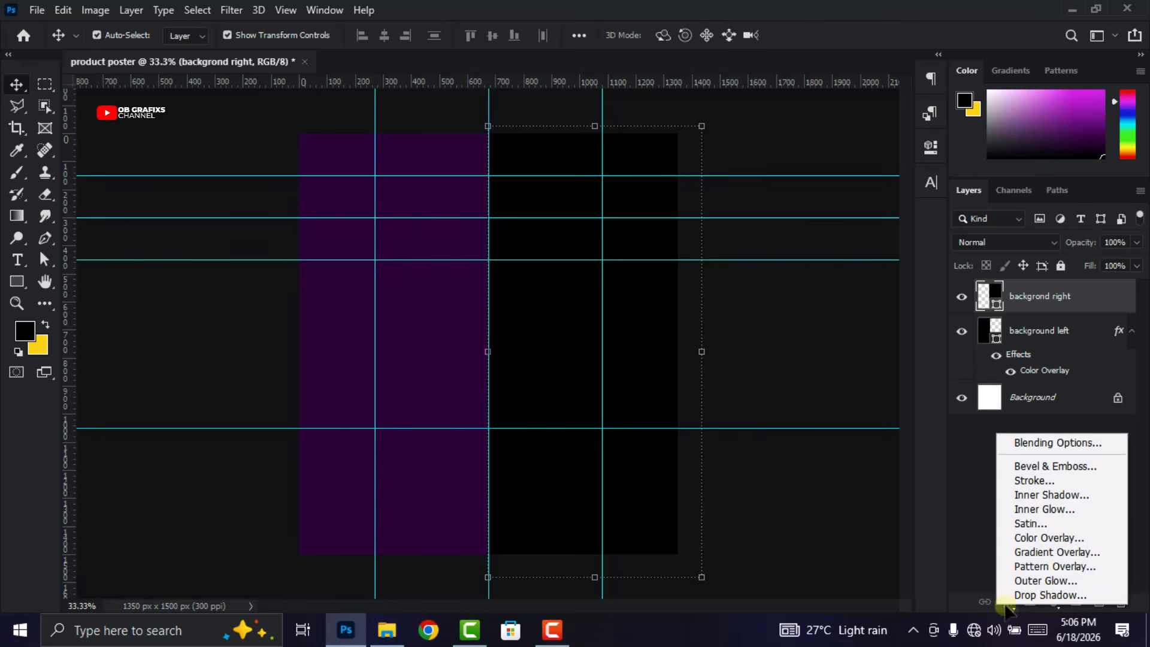
{"action": "left_click", "coordinate": [1037, 538]}
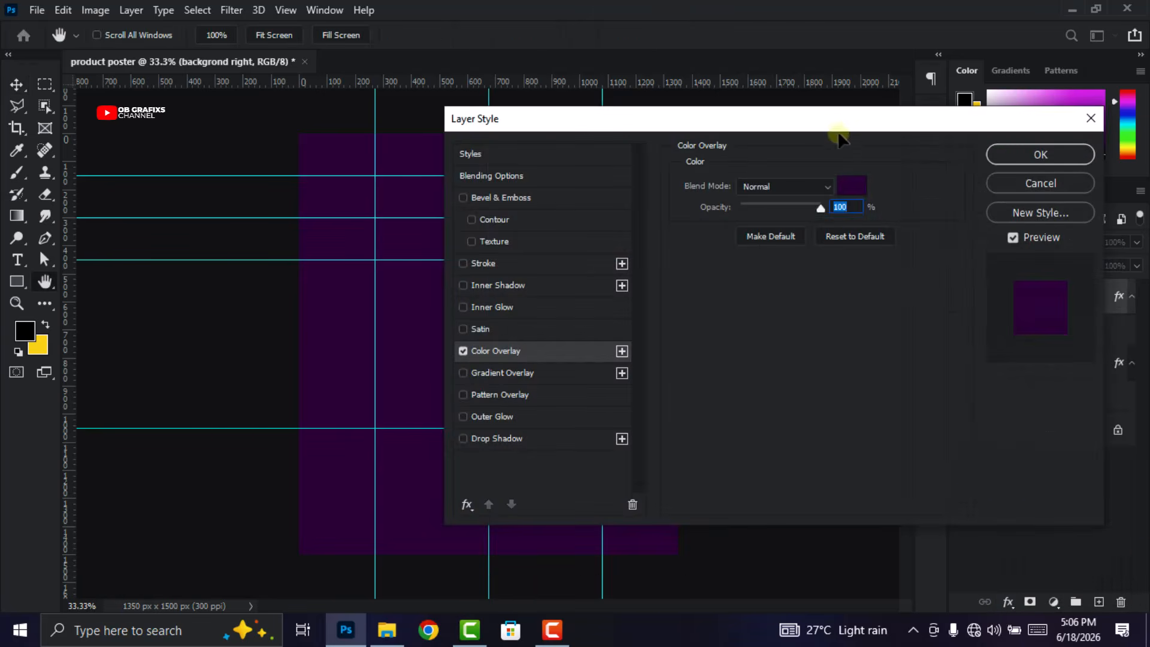
Set the right rectangle's overlay colour to #0d000f, apply it, and collapse the effects lists of both background layers
{"action": "left_click_drag", "start_coordinate": [839, 138], "coordinate": [910, 184]}
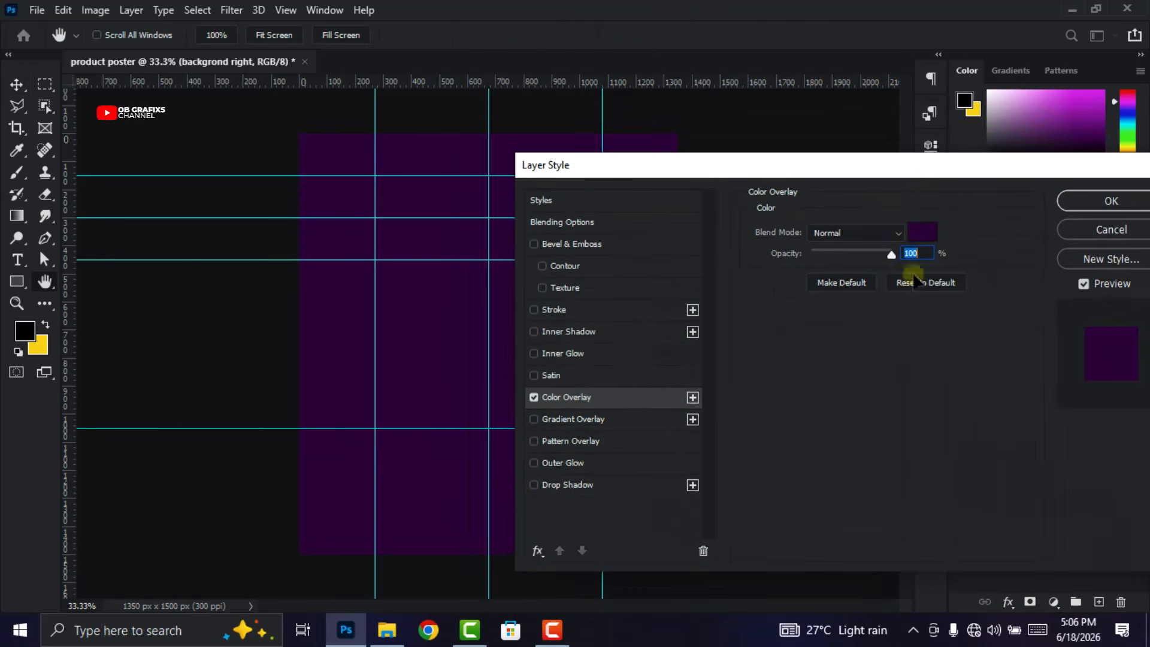
{"action": "left_click", "coordinate": [924, 237]}
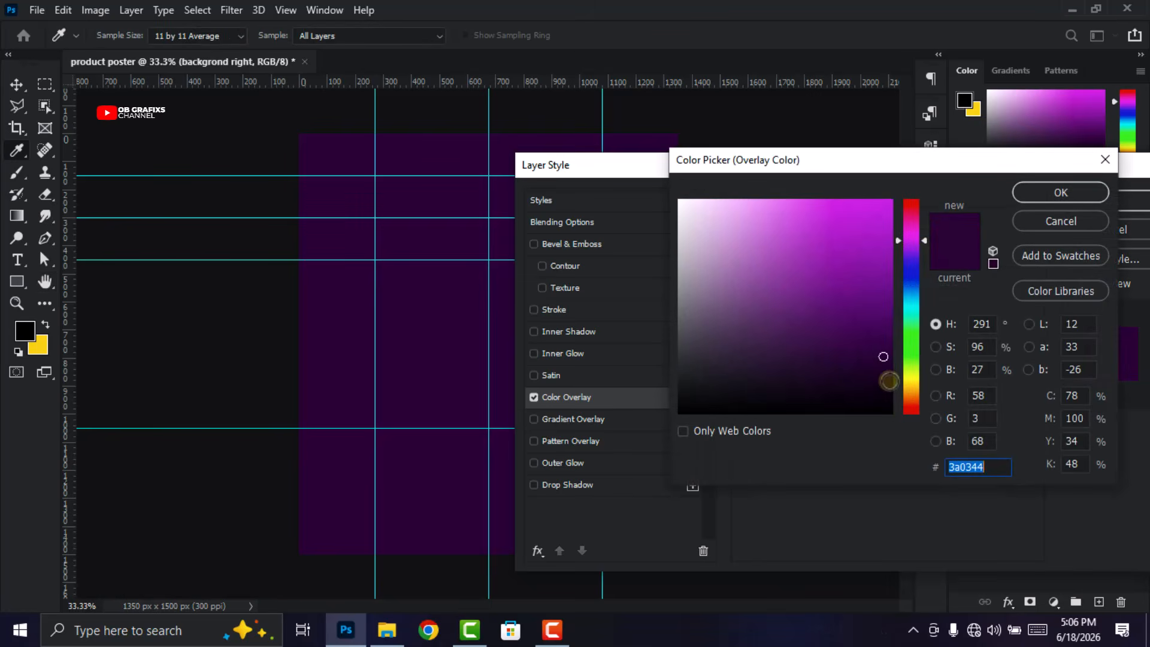
{"action": "left_click", "coordinate": [889, 381]}
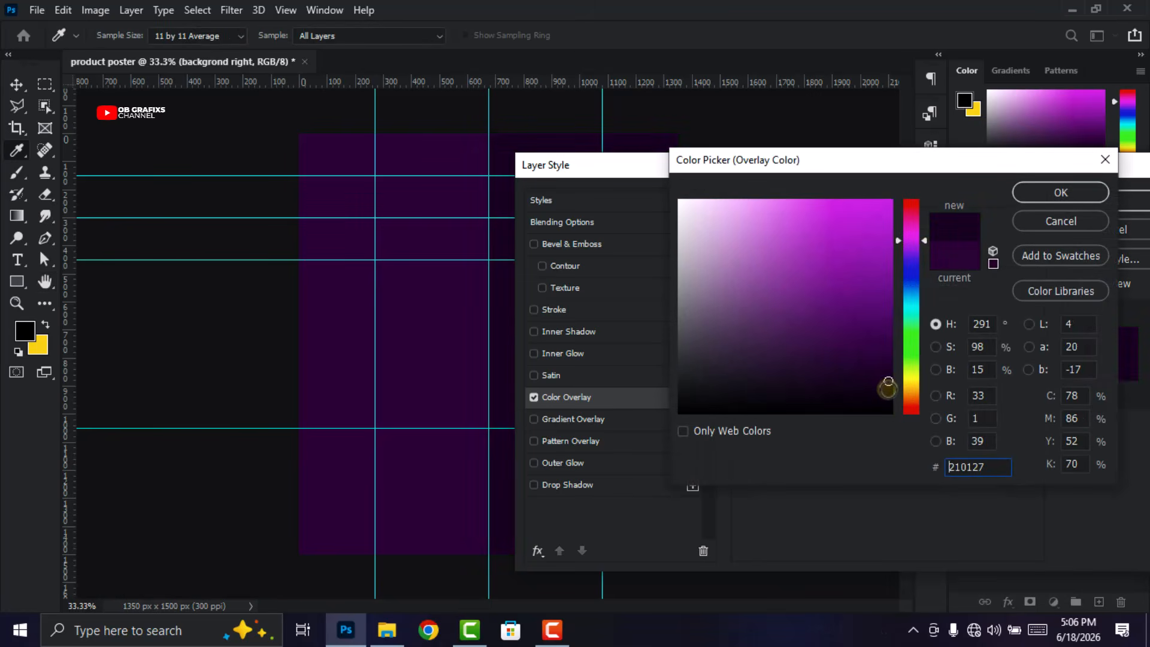
{"action": "left_click_drag", "start_coordinate": [889, 382], "coordinate": [886, 401]}
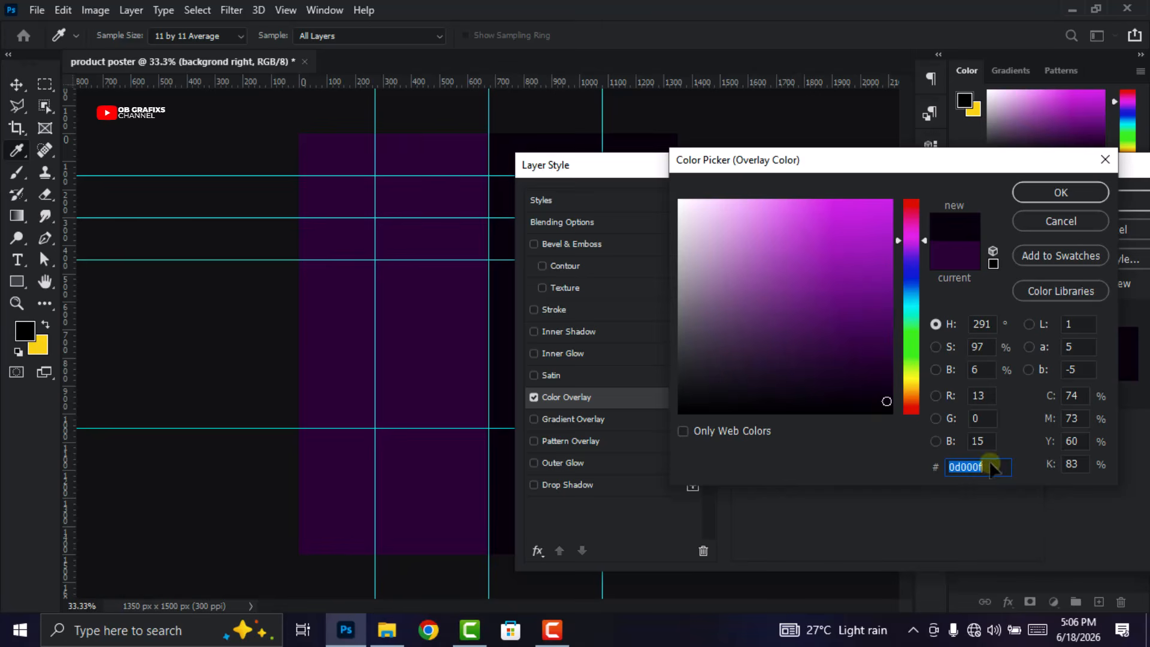
{"action": "left_click", "coordinate": [1059, 191]}
{"action": "left_click_drag", "start_coordinate": [1046, 176], "coordinate": [989, 175]}
{"action": "left_click", "coordinate": [1048, 200]}
{"action": "left_click", "coordinate": [1008, 402]}
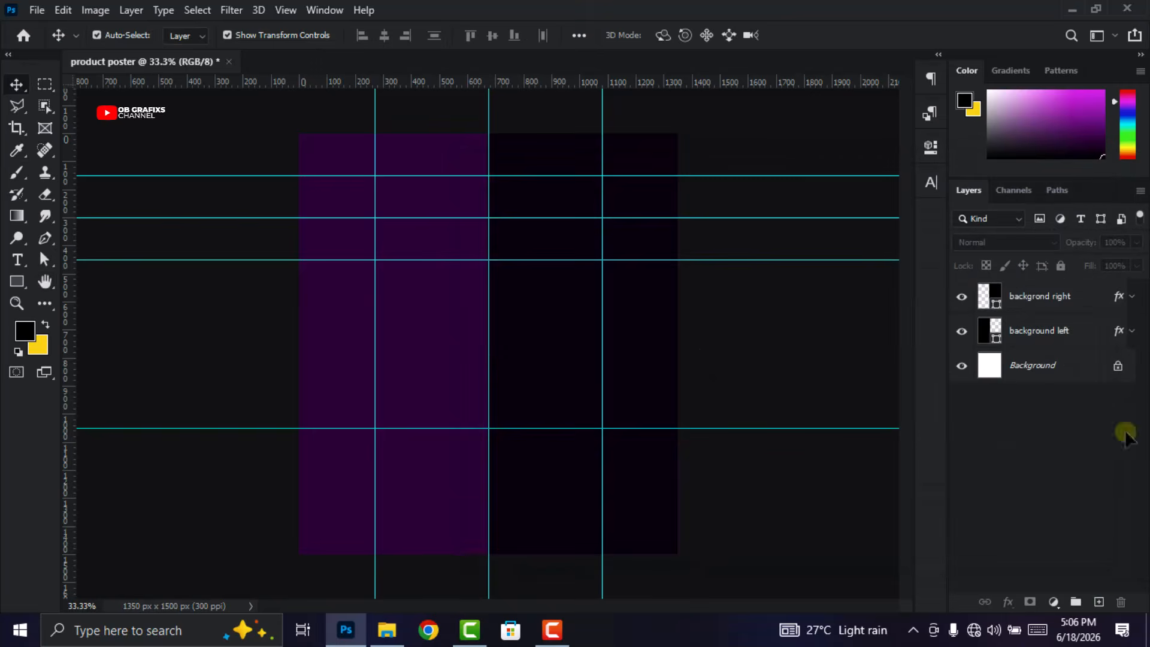
On a new layer, draw a black Pen tool diamond about 808 x 303 px, with its corners on the upper guide intersections
{"action": "left_click", "coordinate": [1099, 601]}
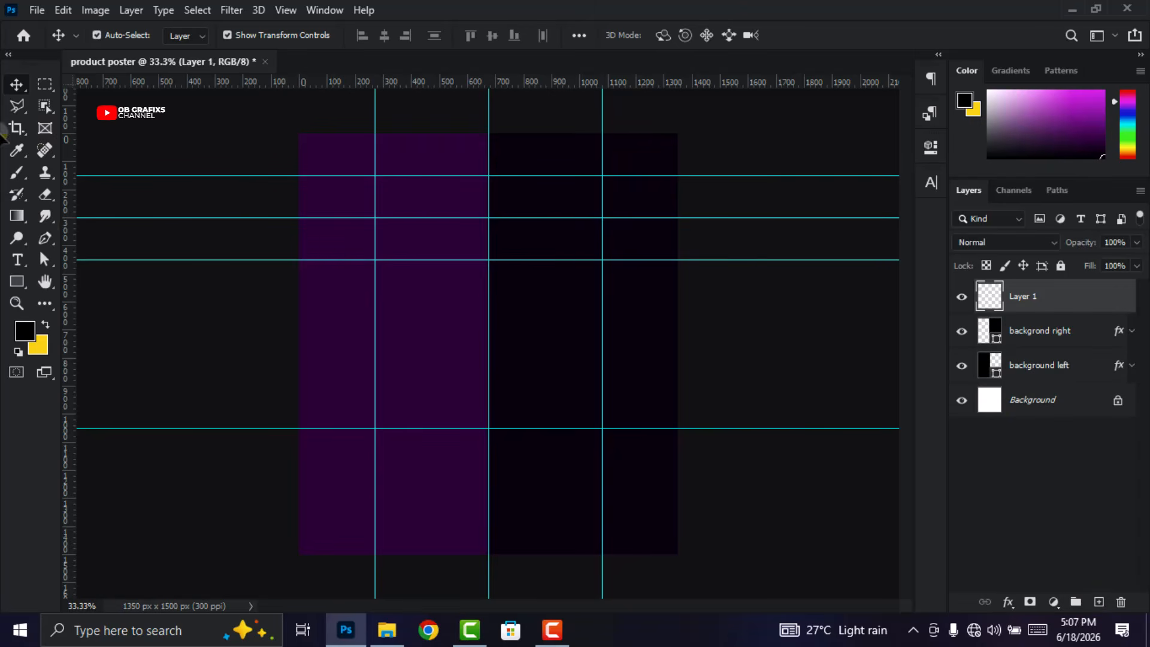
{"action": "left_click", "coordinate": [44, 239]}
{"action": "scroll", "coordinate": [503, 125], "scroll_direction": "up", "scroll_amount": 1}
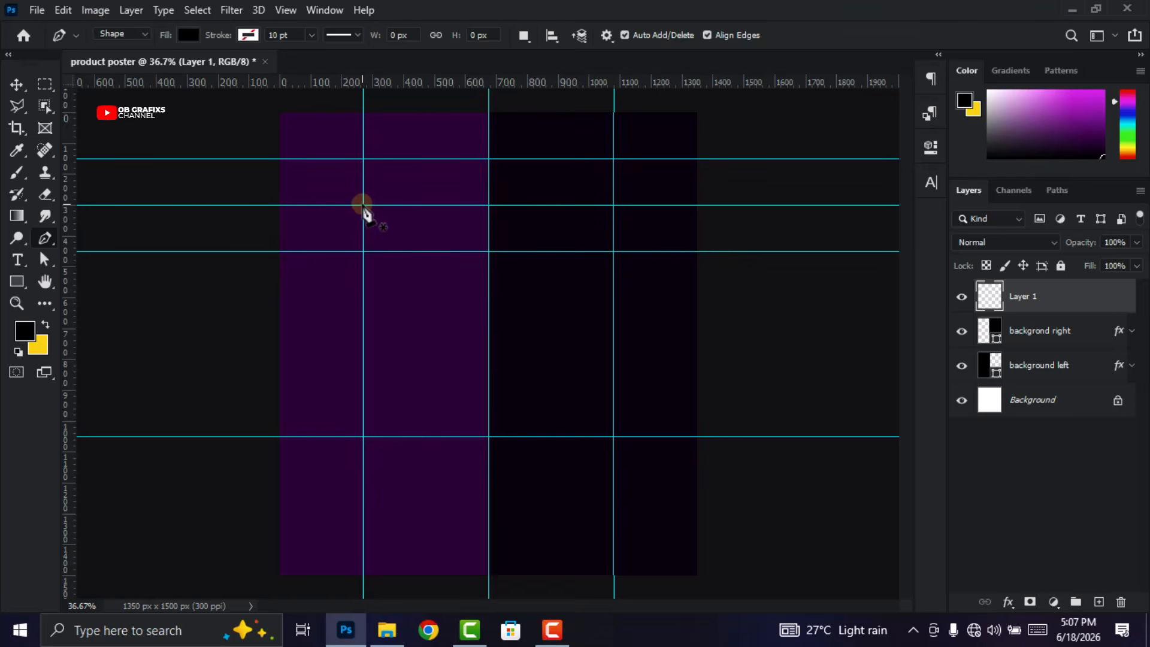
{"action": "left_click", "coordinate": [362, 204]}
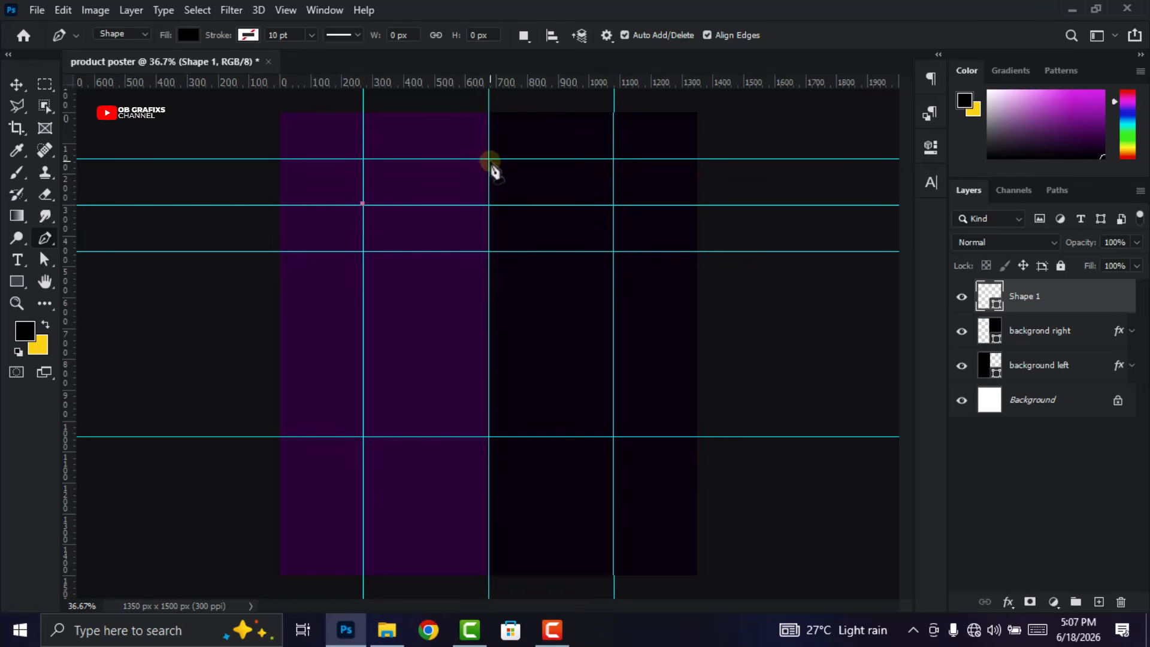
{"action": "left_click", "coordinate": [488, 159]}
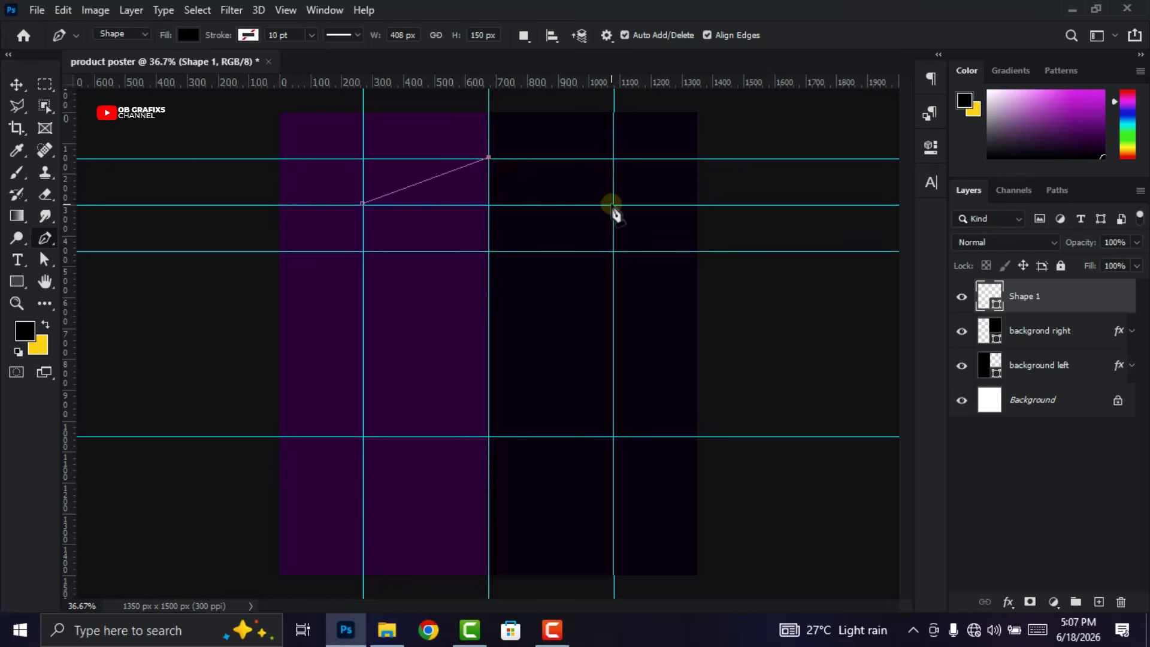
{"action": "left_click", "coordinate": [612, 203]}
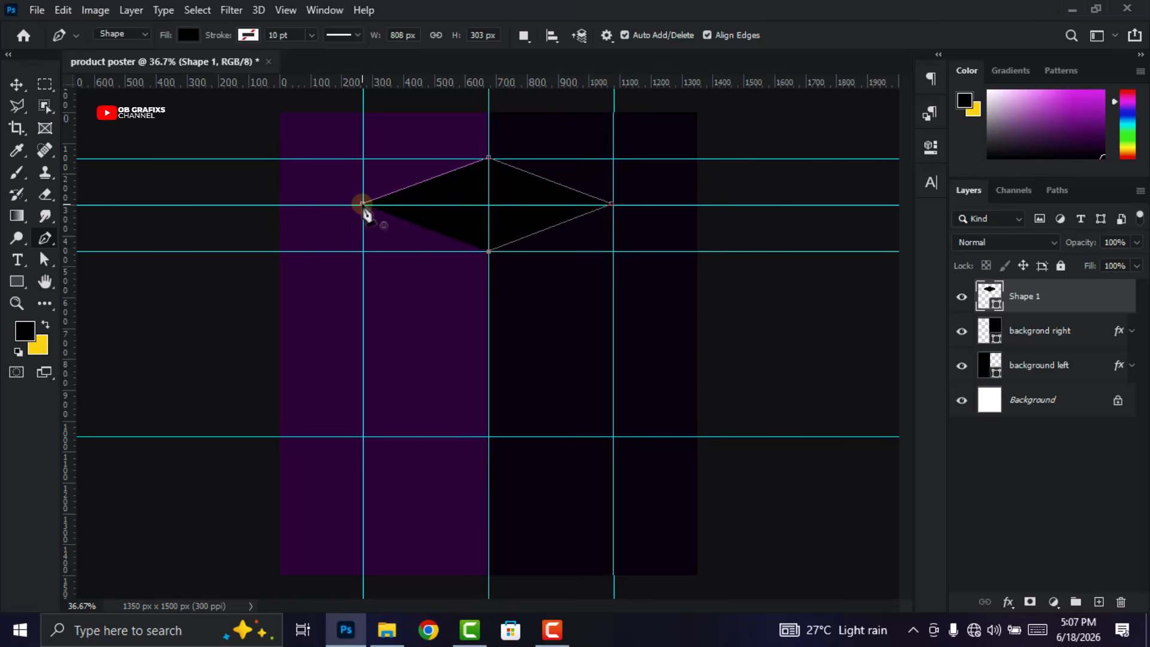
{"action": "left_click", "coordinate": [362, 204]}
{"action": "left_click", "coordinate": [16, 84]}
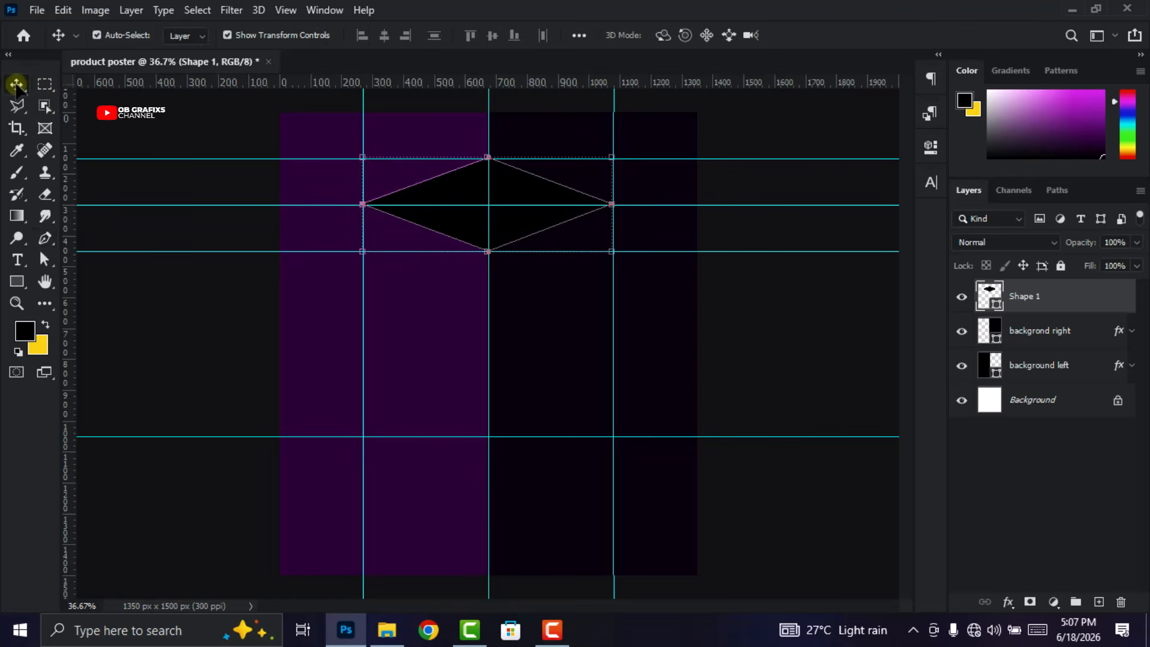
Change the diamond's fill to #09000a, sampled from the dark right half of the canvas
{"action": "double_click", "coordinate": [989, 297]}
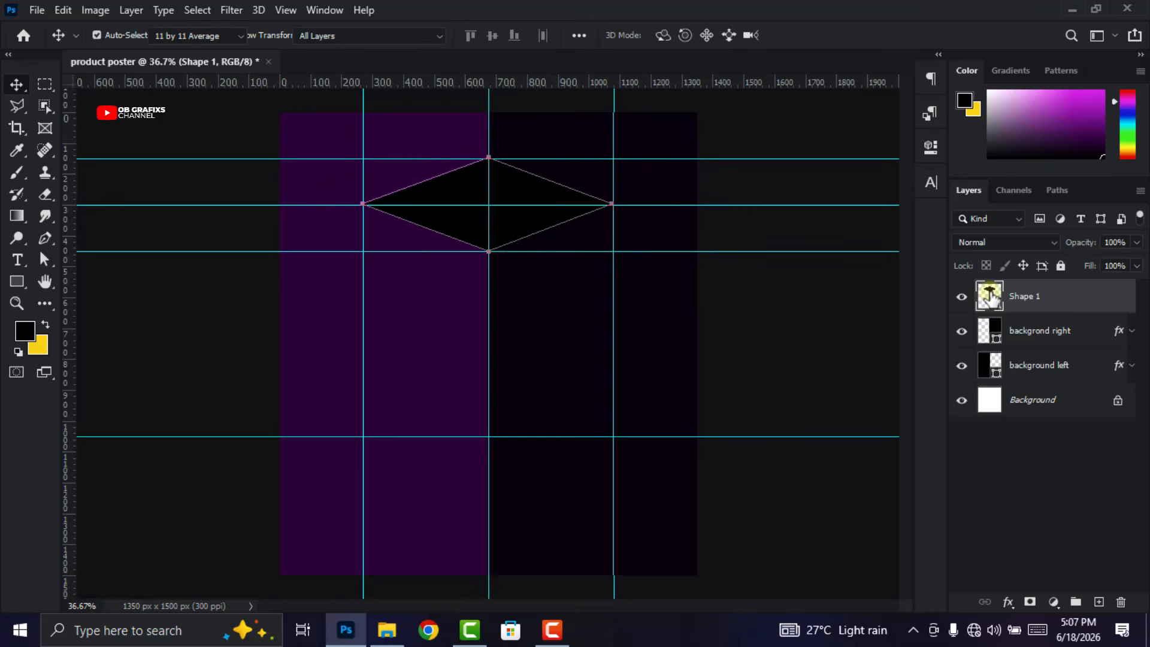
{"action": "left_click_drag", "start_coordinate": [742, 159], "coordinate": [722, 226]}
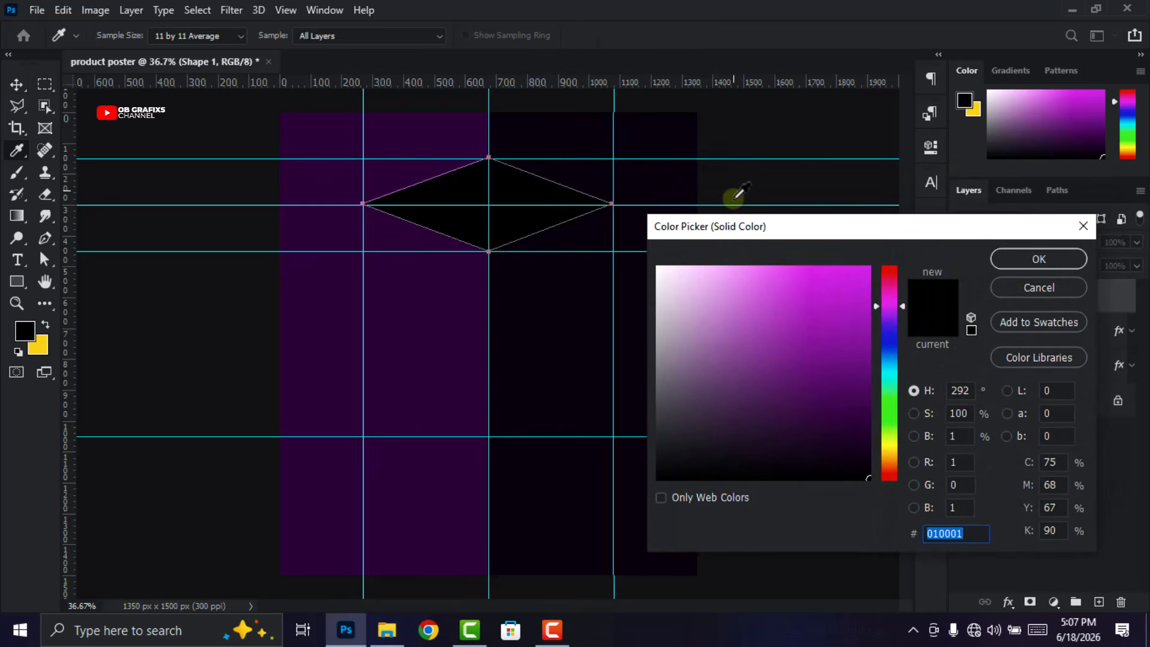
{"action": "left_click", "coordinate": [544, 133]}
{"action": "left_click", "coordinate": [939, 535]}
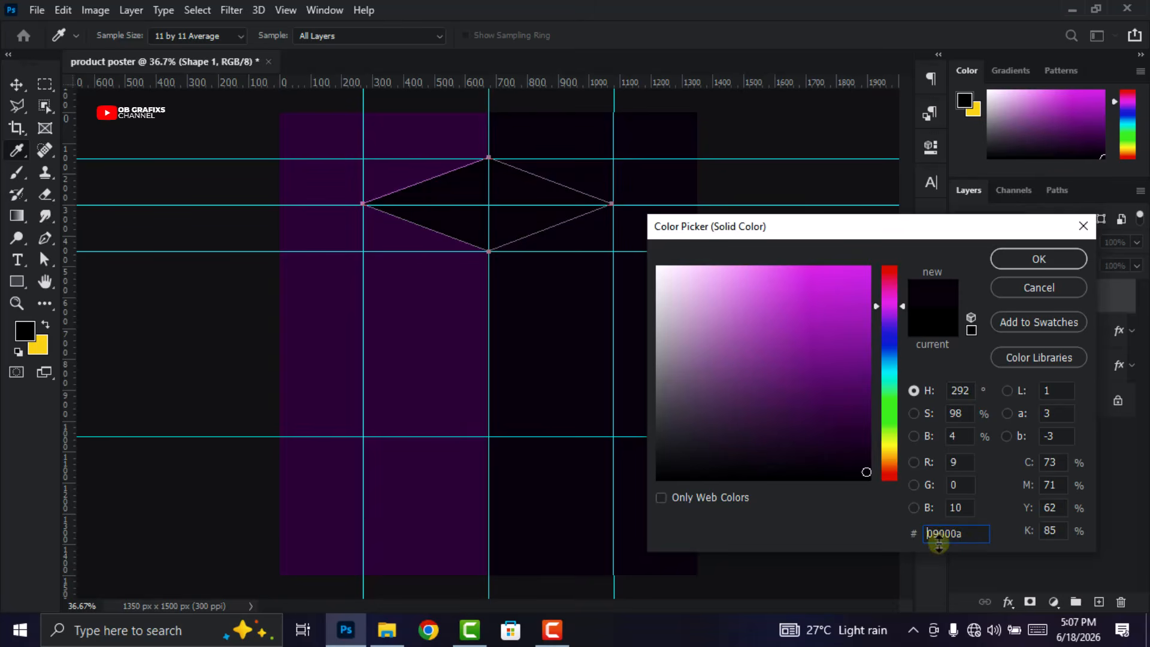
{"action": "left_click", "coordinate": [1039, 261]}
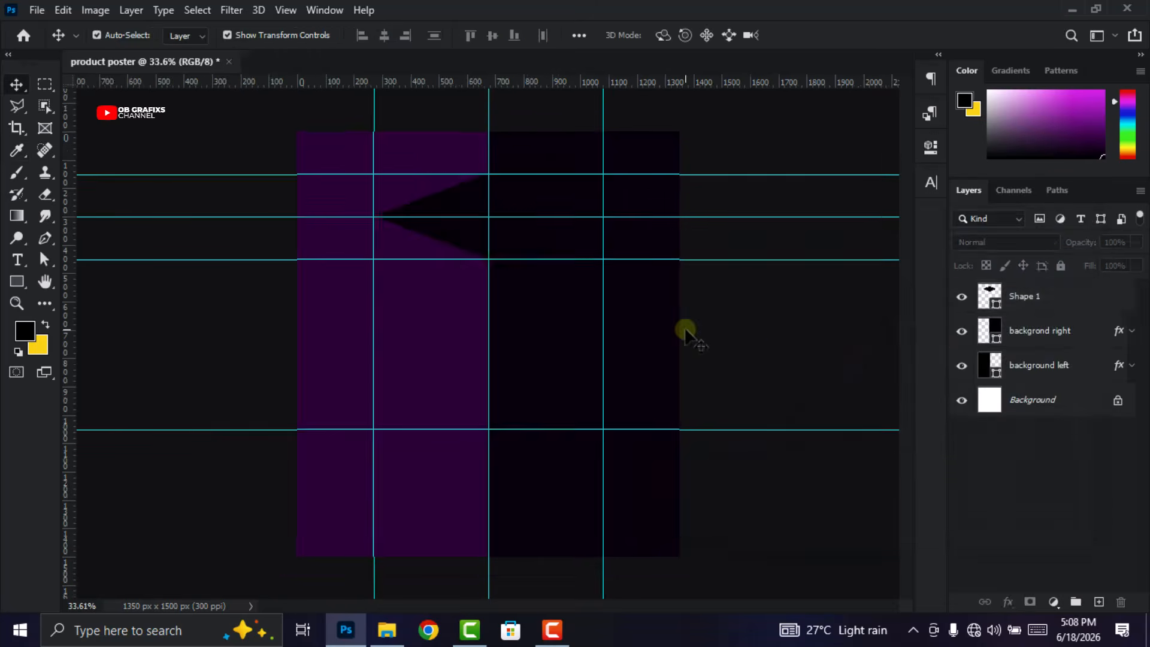
Add a horizontal guide at 90% of the canvas height
{"action": "scroll", "coordinate": [687, 331], "scroll_direction": "up", "scroll_amount": 1}
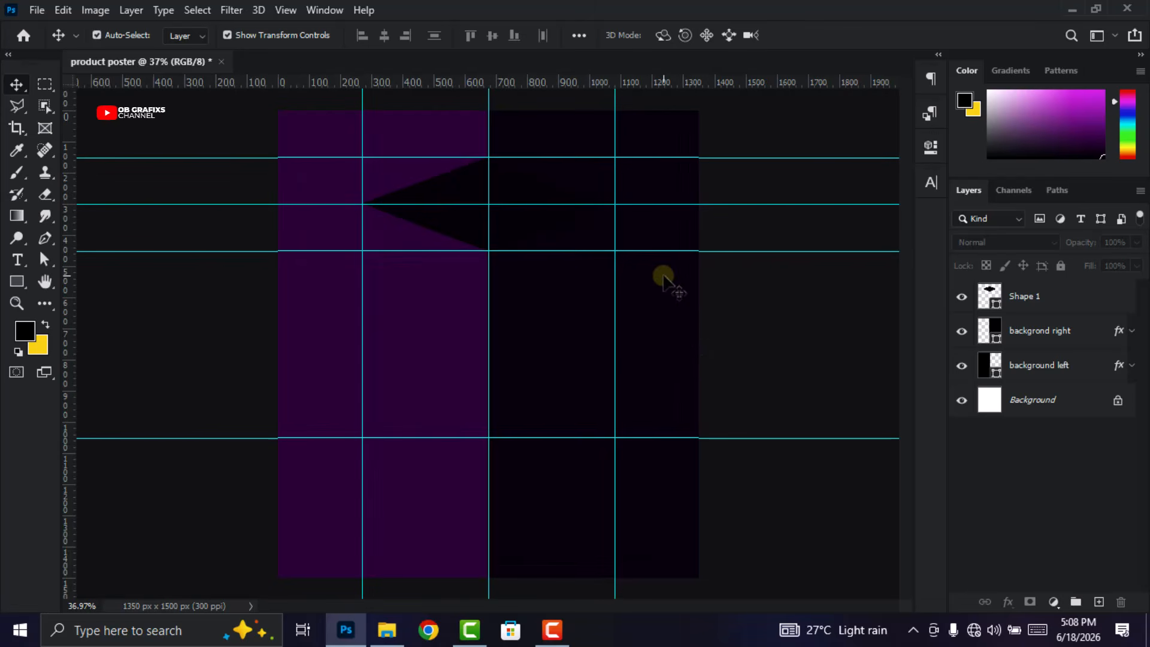
{"action": "left_click", "coordinate": [287, 11]}
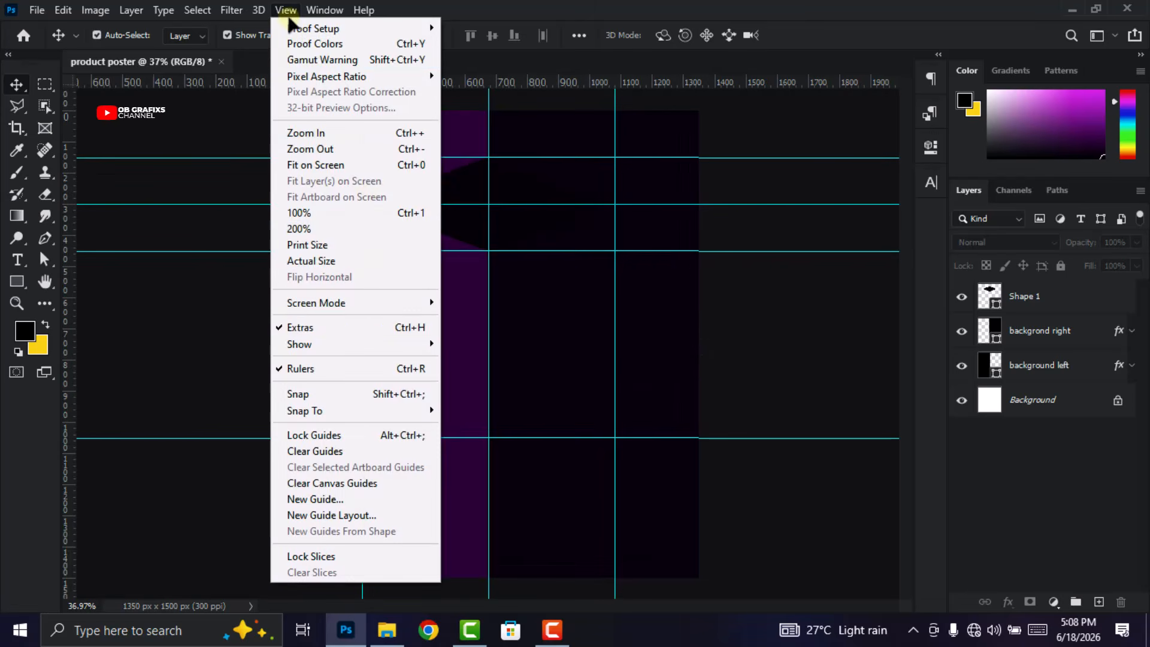
{"action": "left_click", "coordinate": [315, 500]}
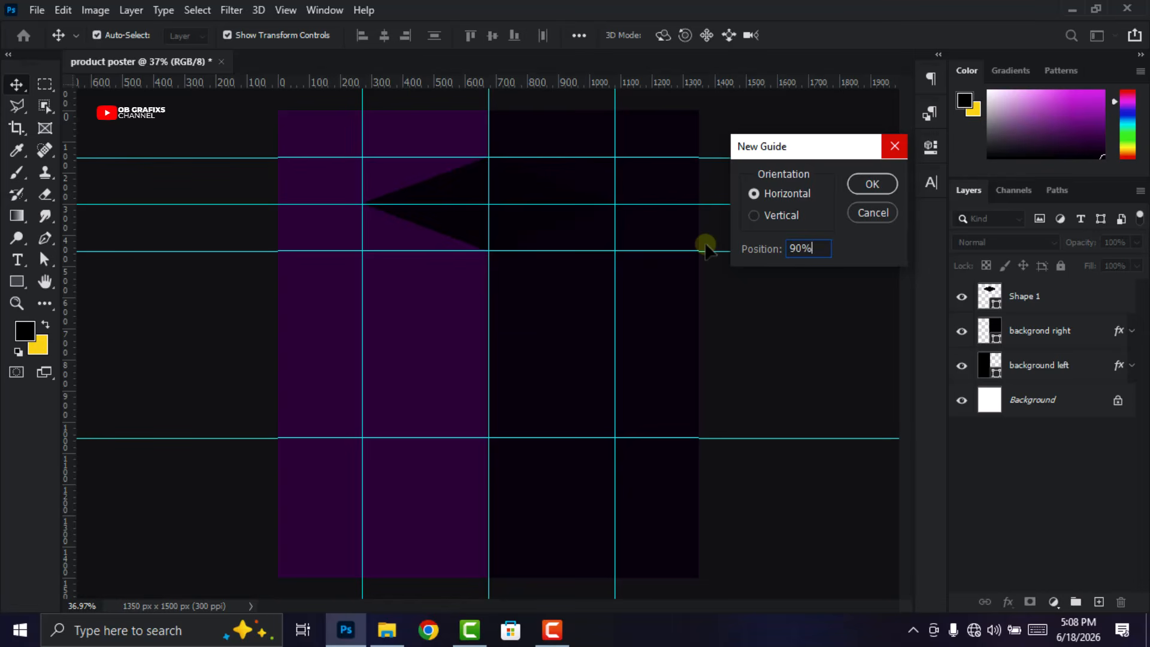
{"action": "key", "text": "Return"}
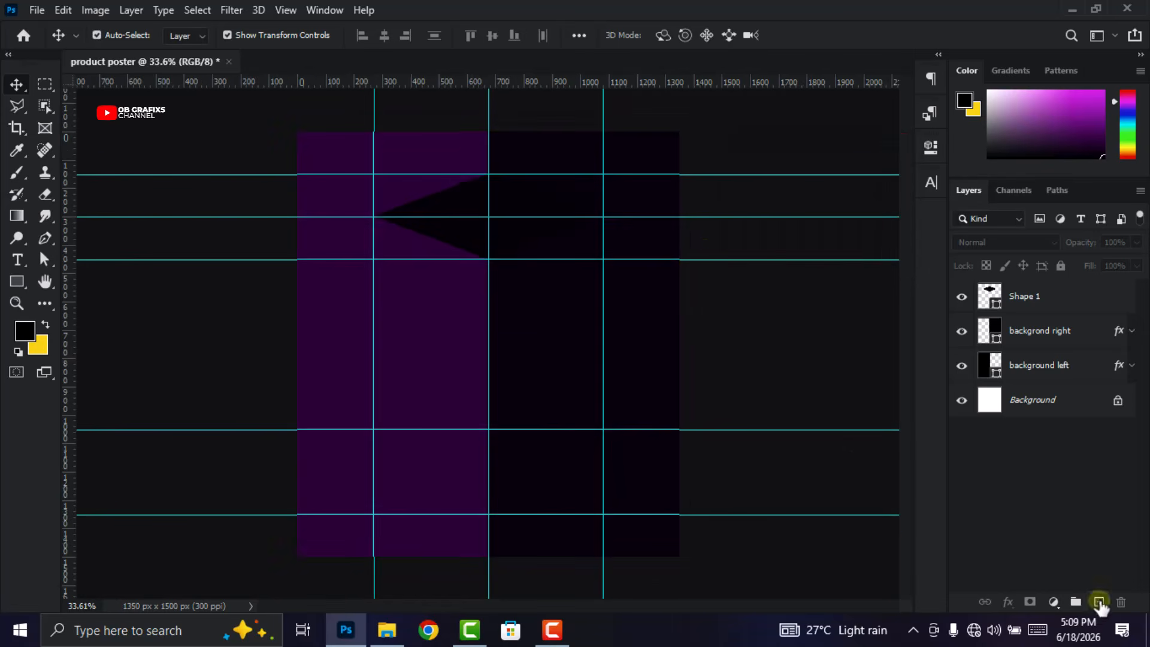
On a new layer, draw a black Pen tool left face about 402 x 1054 px, from the diamond's lower-left edge to the lower guides
{"action": "left_click", "coordinate": [1100, 602]}
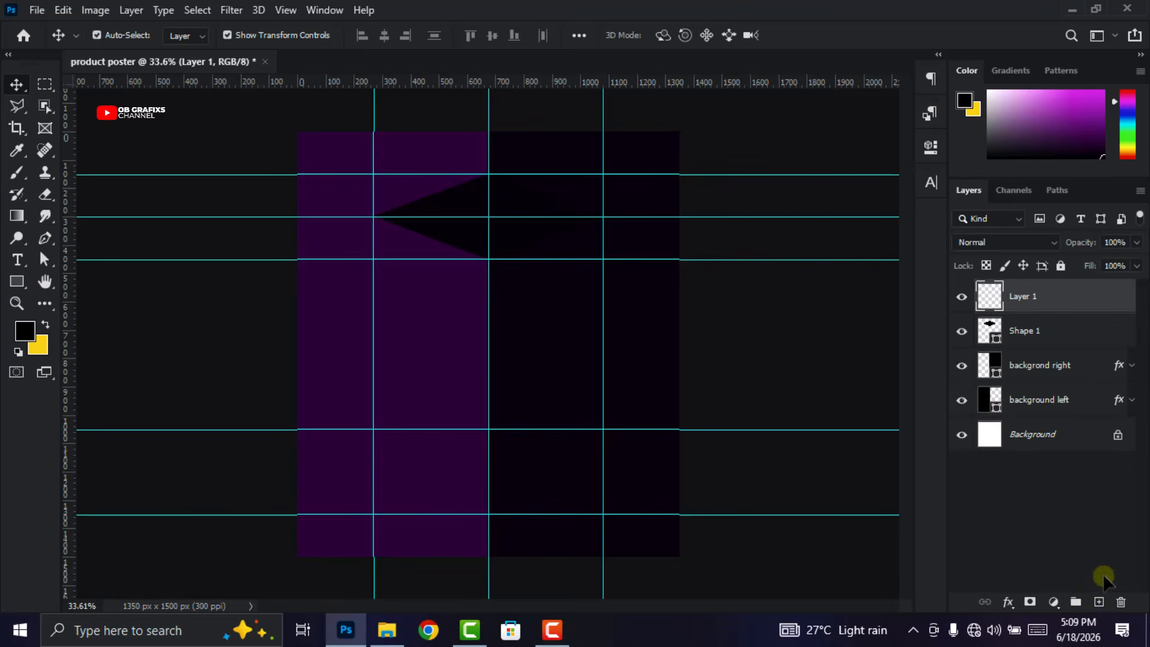
{"action": "left_click", "coordinate": [43, 239]}
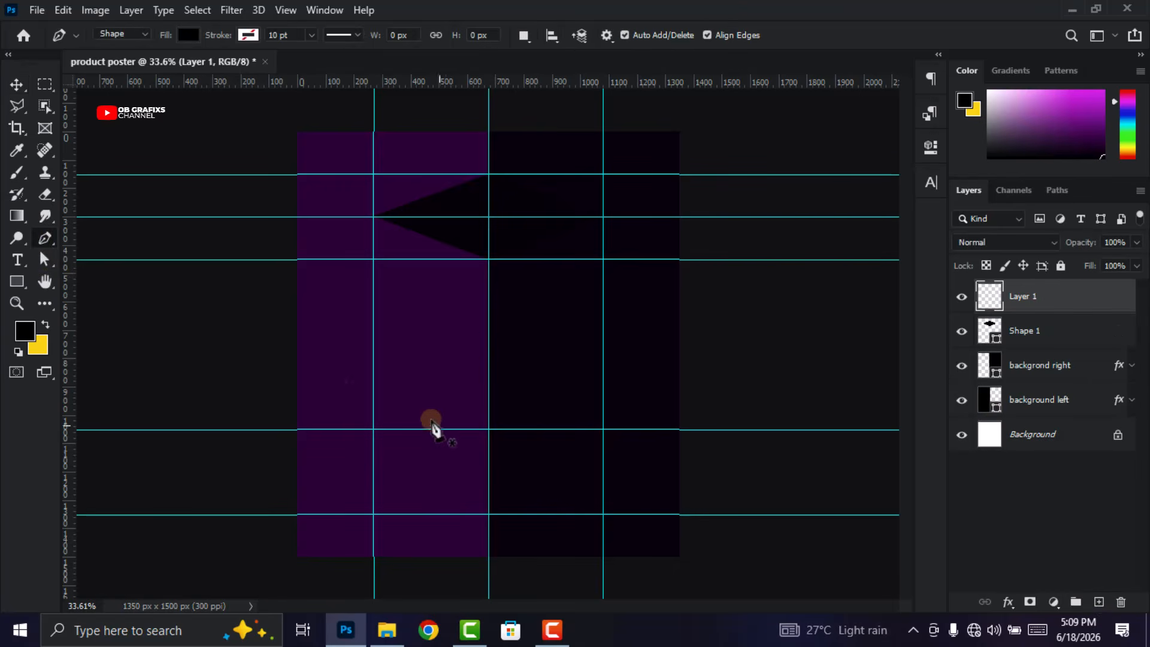
{"action": "key", "text": "ctrl+0"}
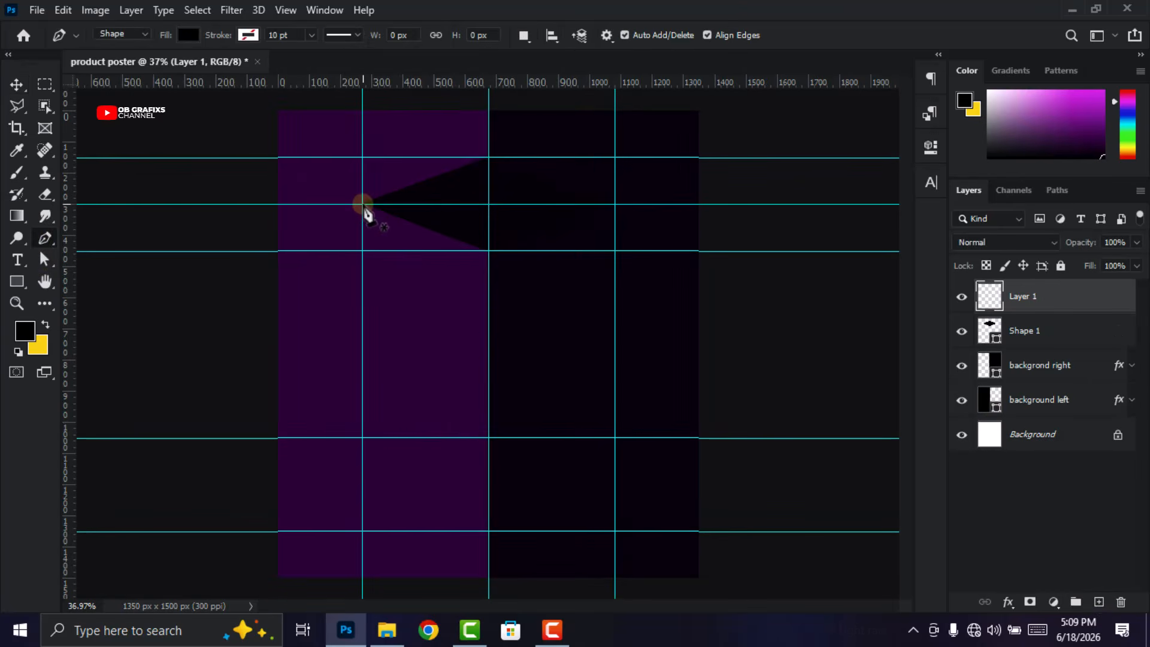
{"action": "left_click", "coordinate": [363, 204]}
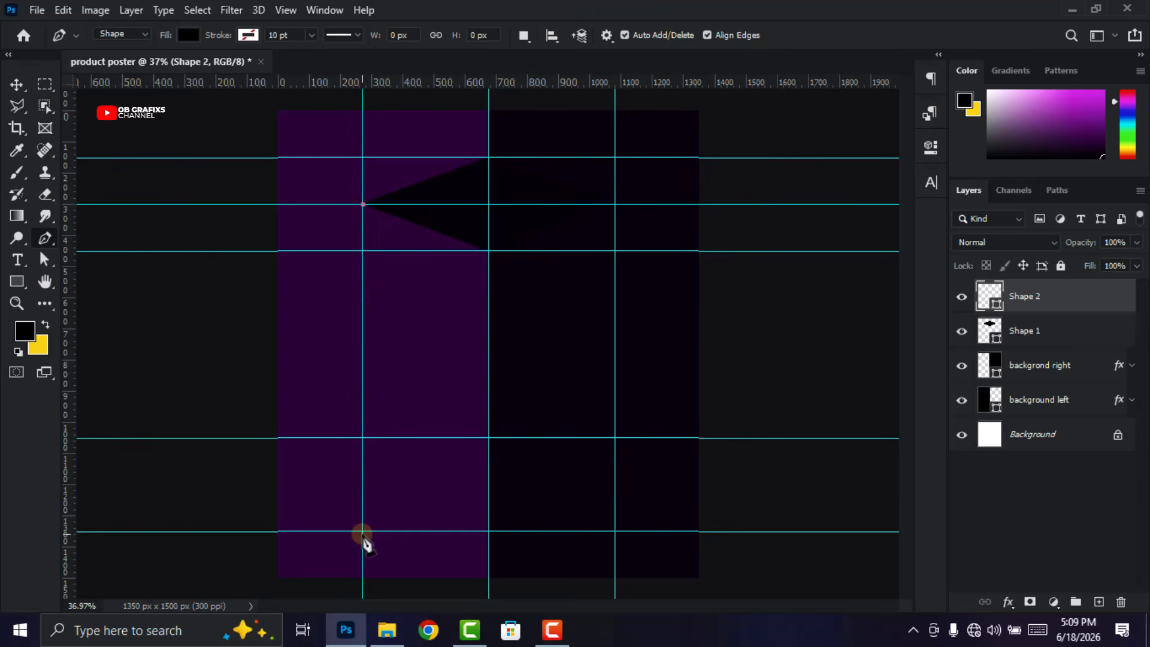
{"action": "left_click", "coordinate": [363, 532]}
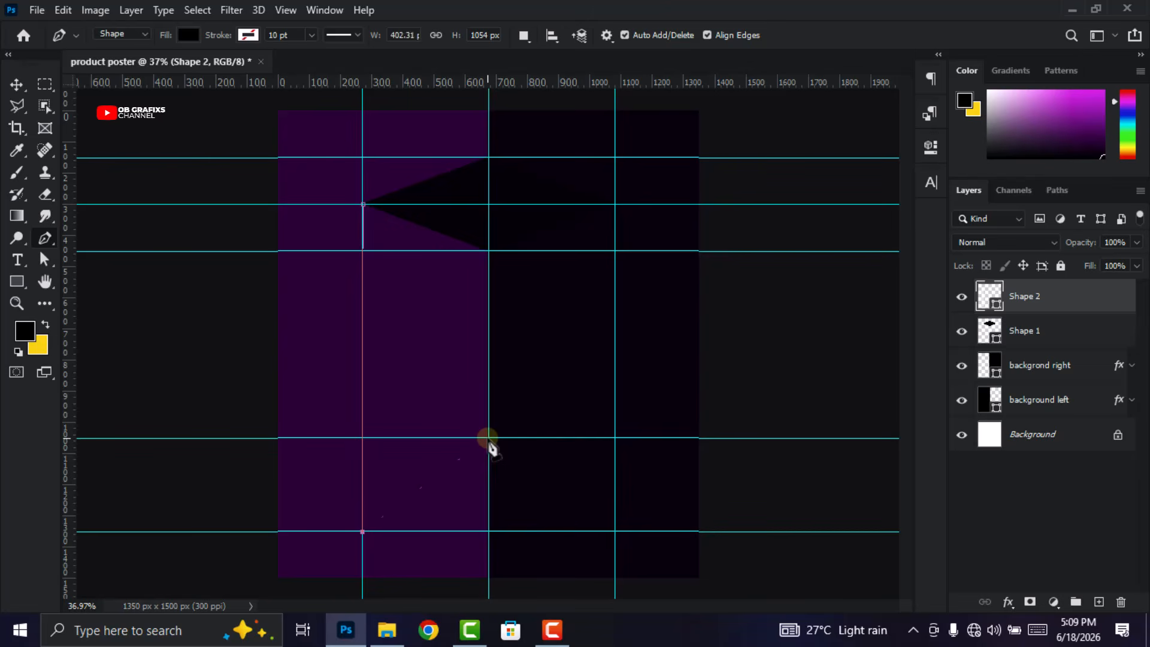
{"action": "left_click", "coordinate": [487, 438]}
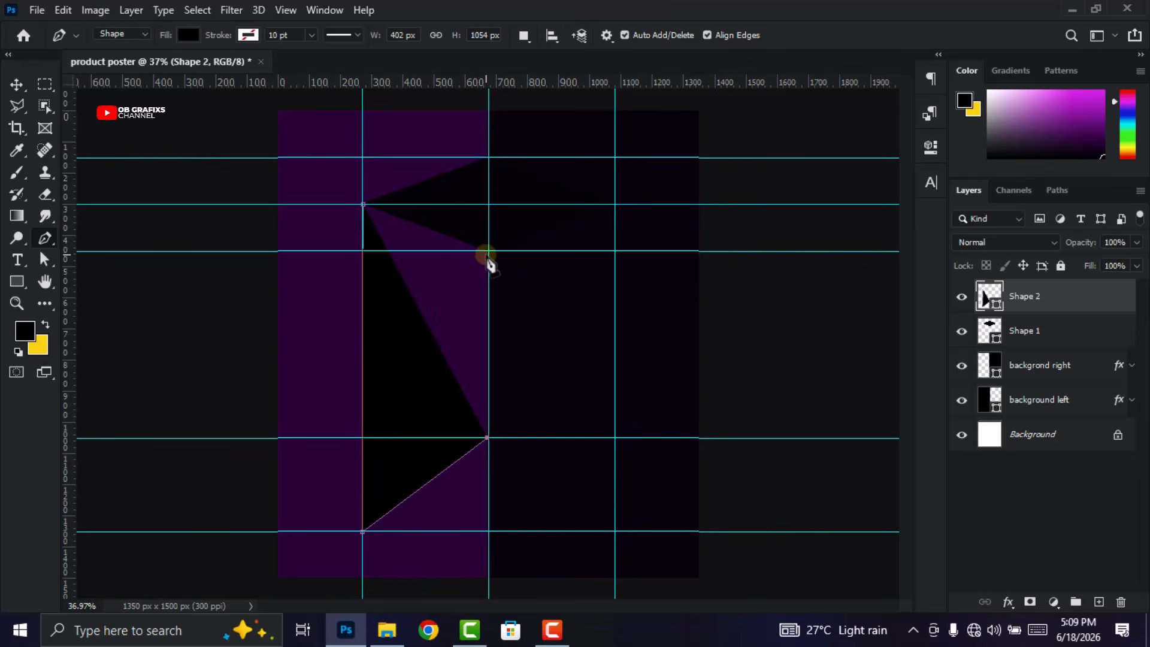
{"action": "left_click", "coordinate": [486, 250]}
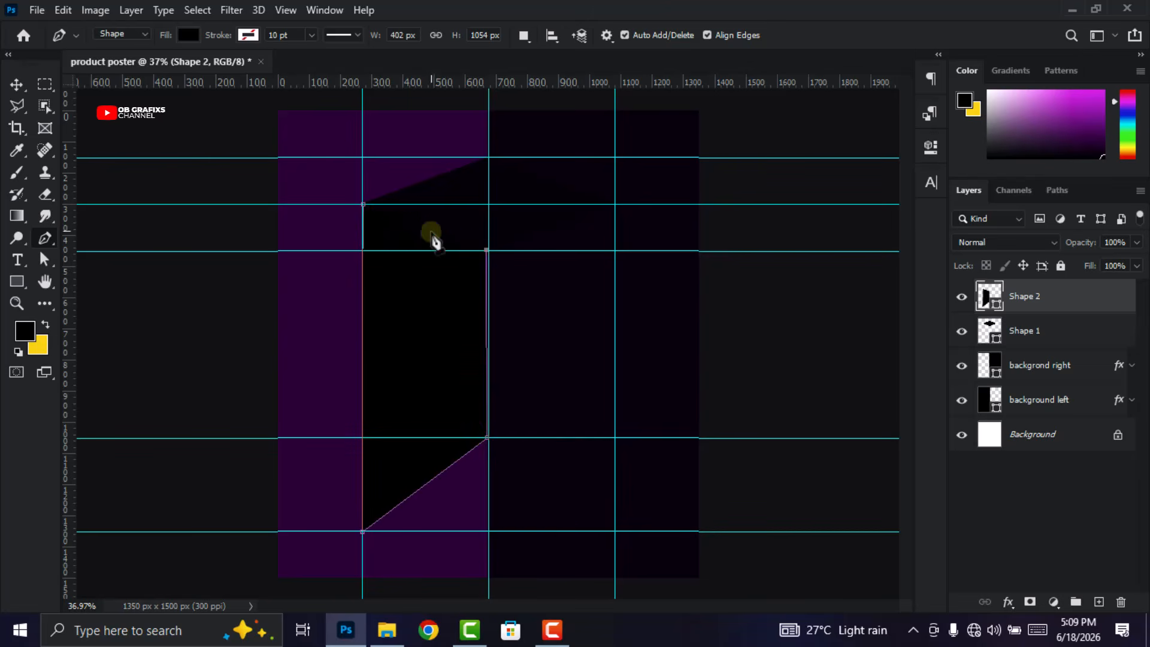
{"action": "left_click", "coordinate": [363, 204]}
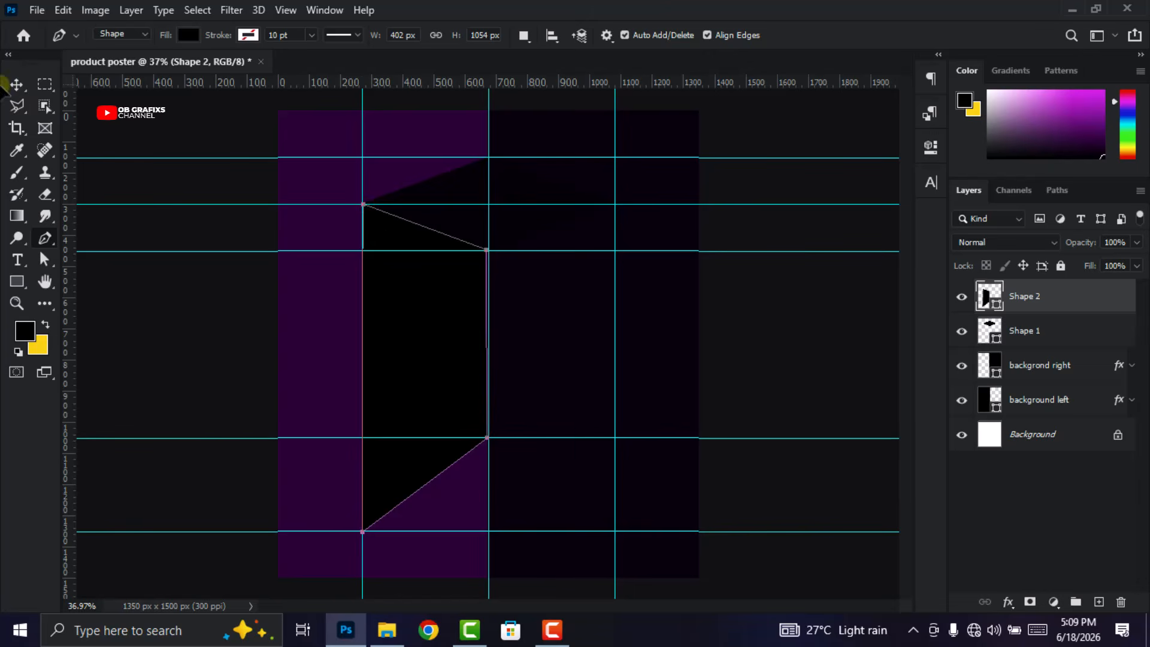
{"action": "left_click", "coordinate": [16, 84]}
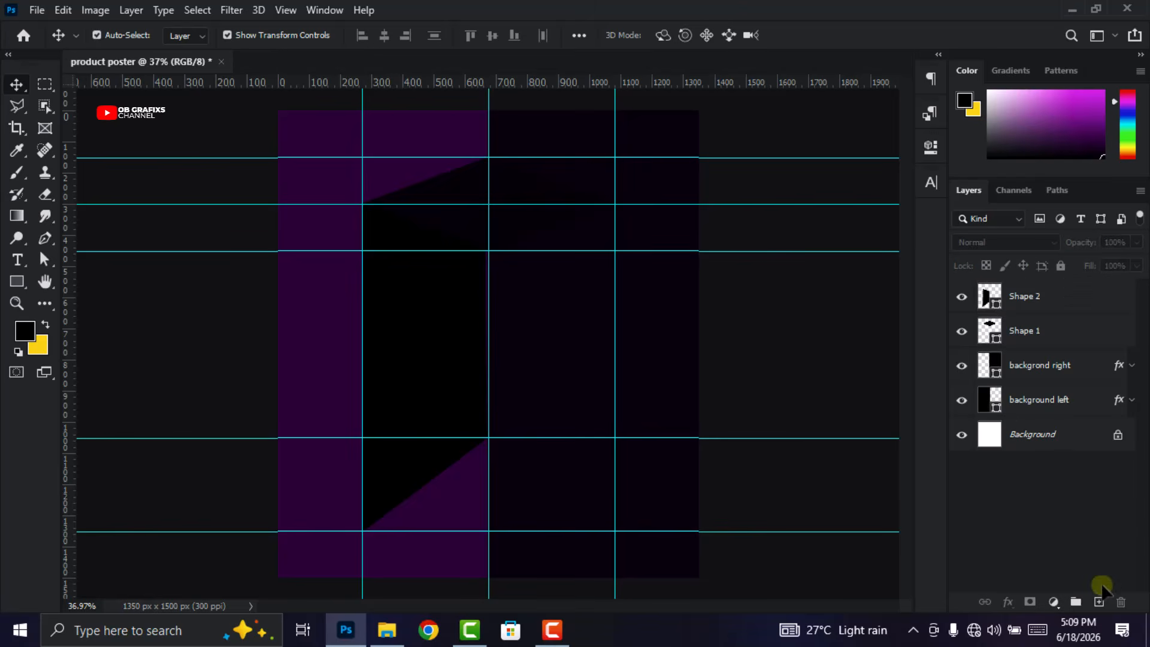
On another new layer, draw the mirrored right face with the Pen tool, about 408 x 1051 px, with corners on the guide intersections
{"action": "left_click", "coordinate": [1098, 601]}
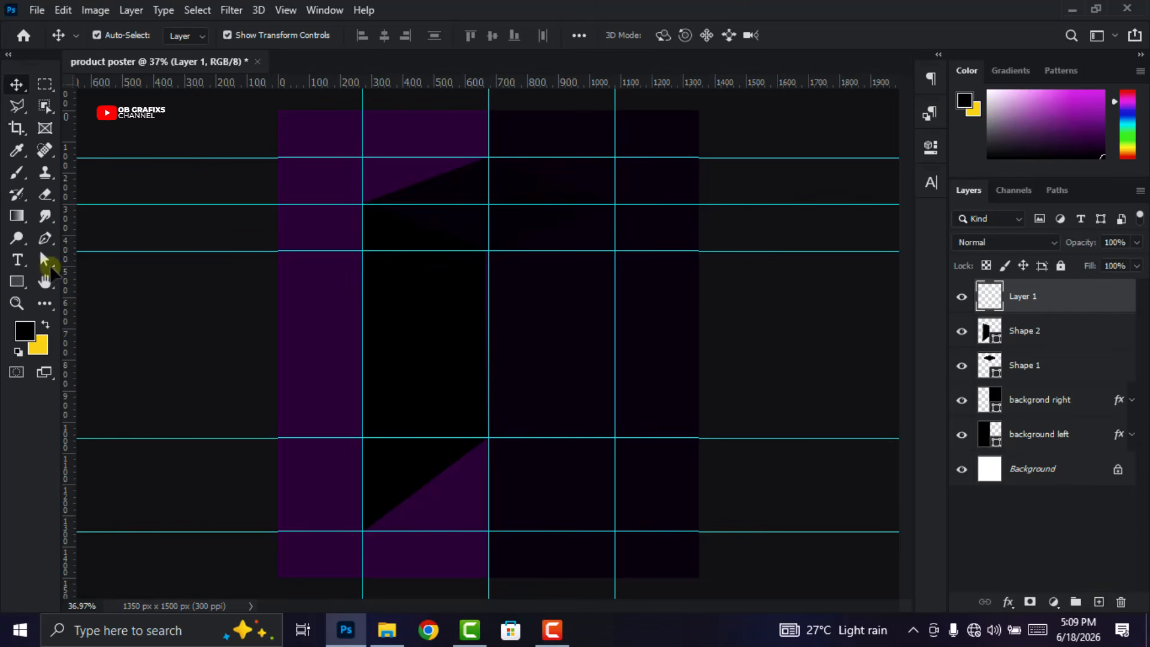
{"action": "left_click", "coordinate": [43, 240]}
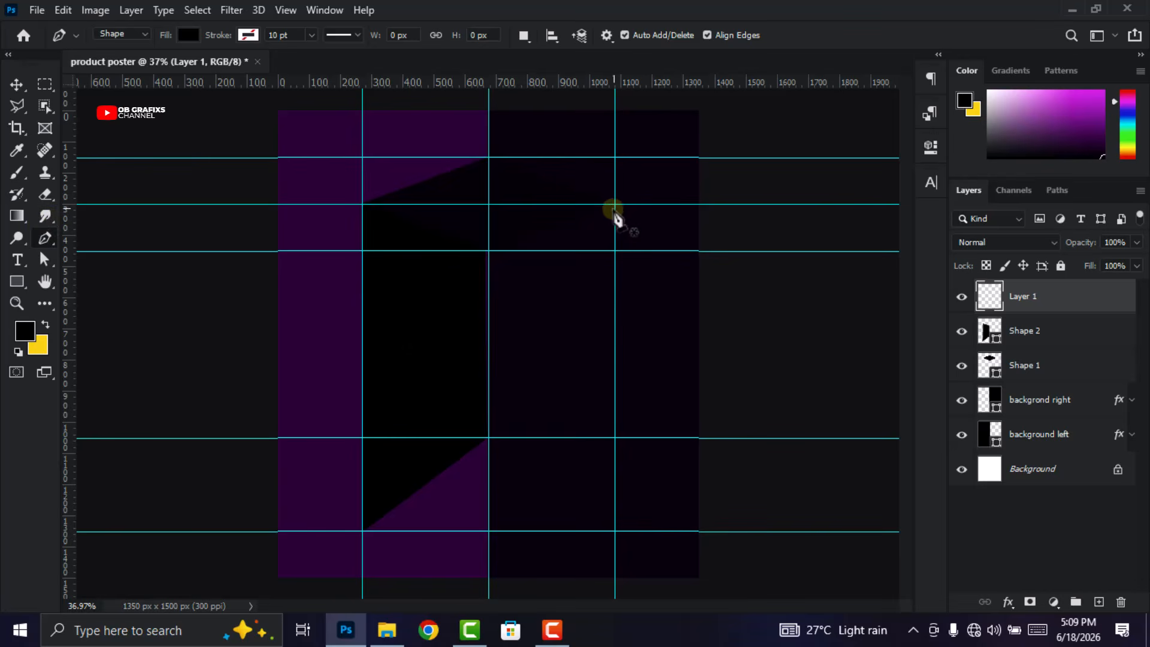
{"action": "left_click", "coordinate": [616, 205]}
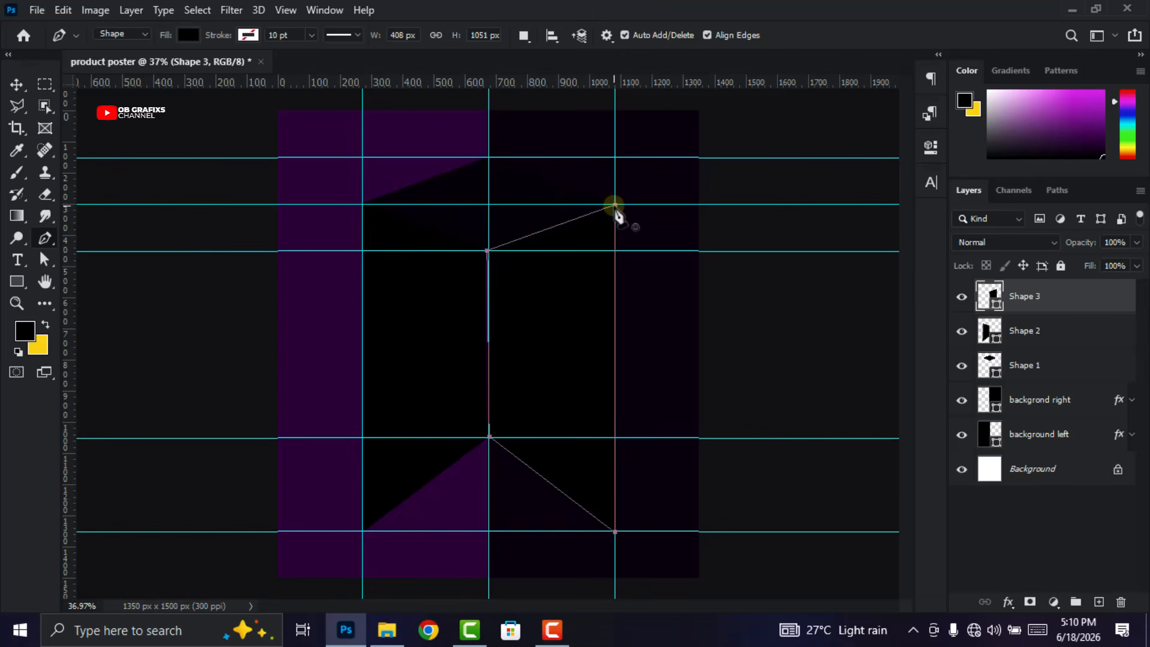
{"action": "left_click", "coordinate": [616, 206]}
{"action": "left_click", "coordinate": [16, 84]}
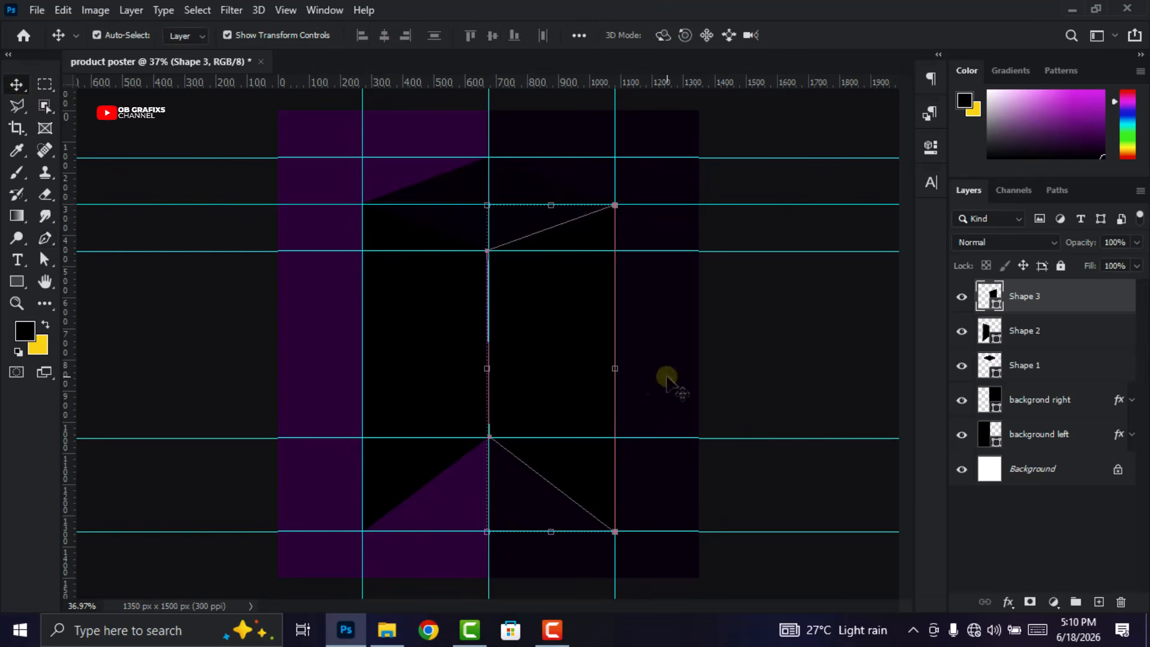
Change the right face's fill to the brighter purple #740389, starting from a sample of the canvas's purple half
{"action": "double_click", "coordinate": [991, 298]}
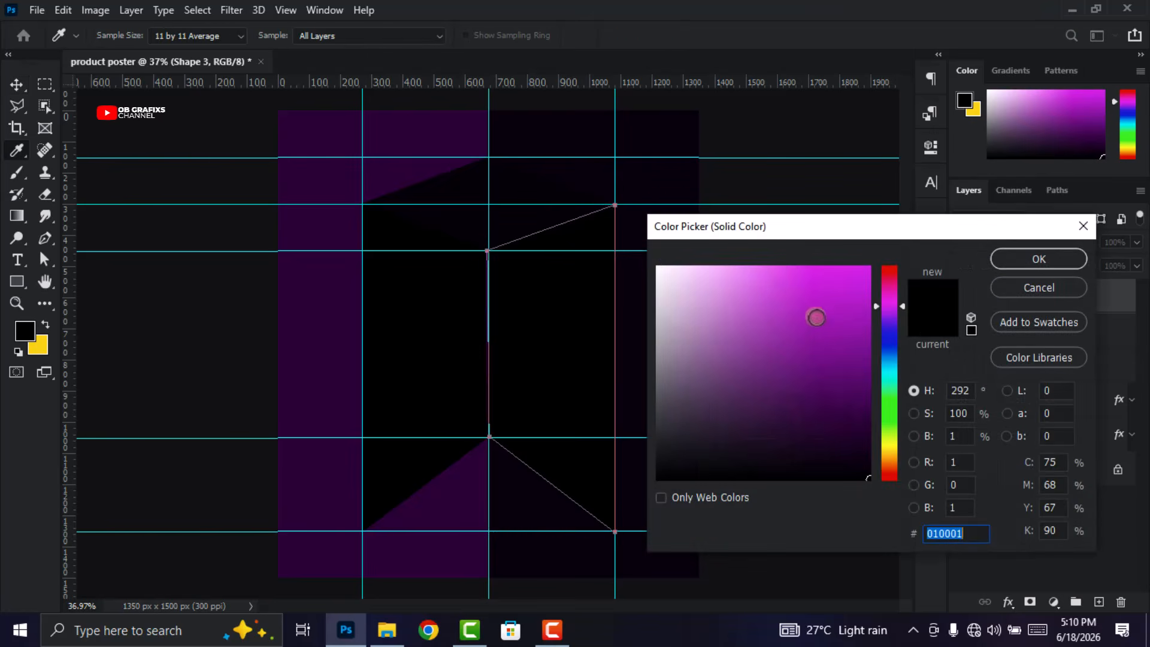
{"action": "left_click", "coordinate": [407, 142]}
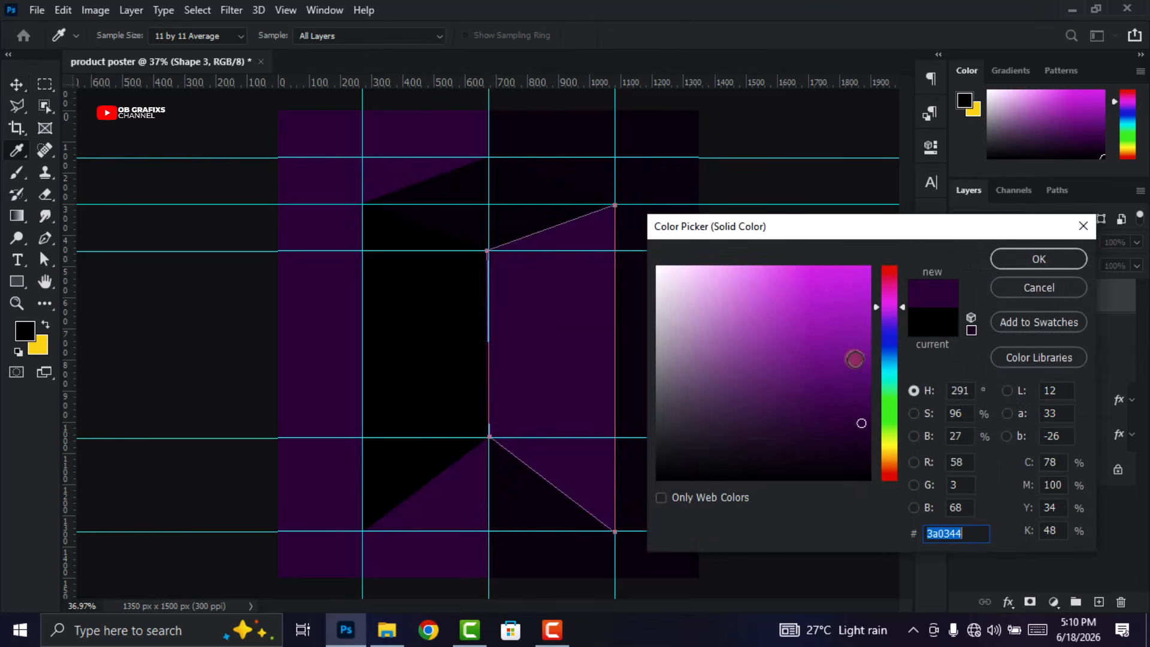
{"action": "left_click", "coordinate": [865, 364]}
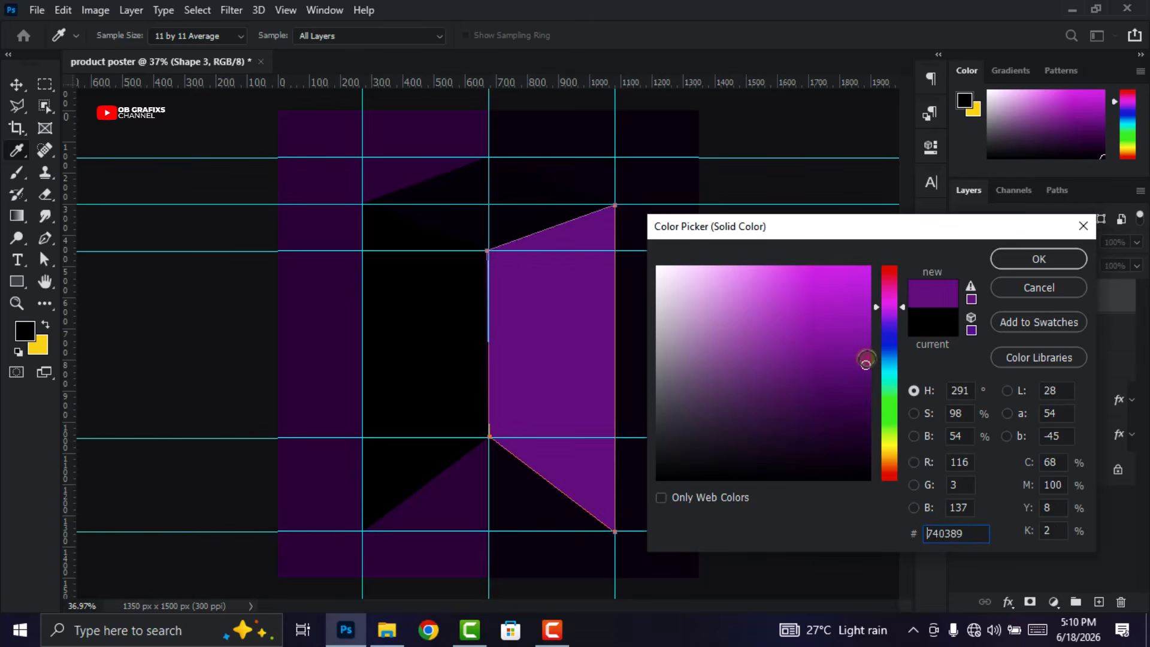
{"action": "left_click", "coordinate": [1039, 259]}
Clear all the canvas guides
{"action": "scroll", "coordinate": [689, 369], "scroll_direction": "down", "scroll_amount": 1}
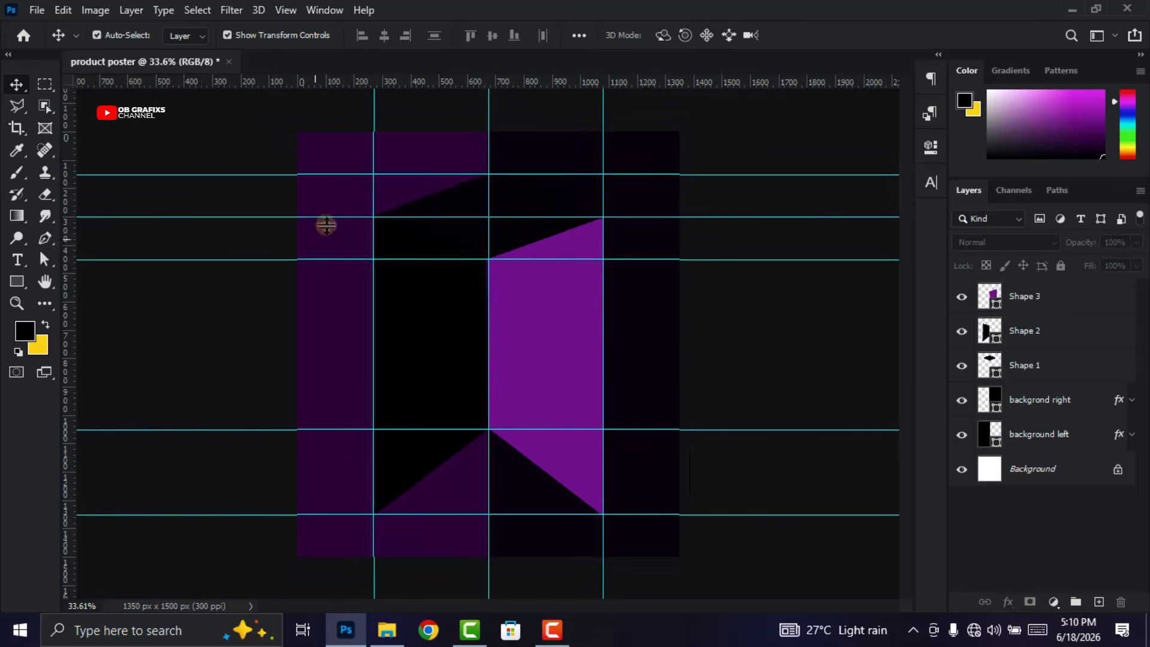
{"action": "left_click", "coordinate": [286, 10]}
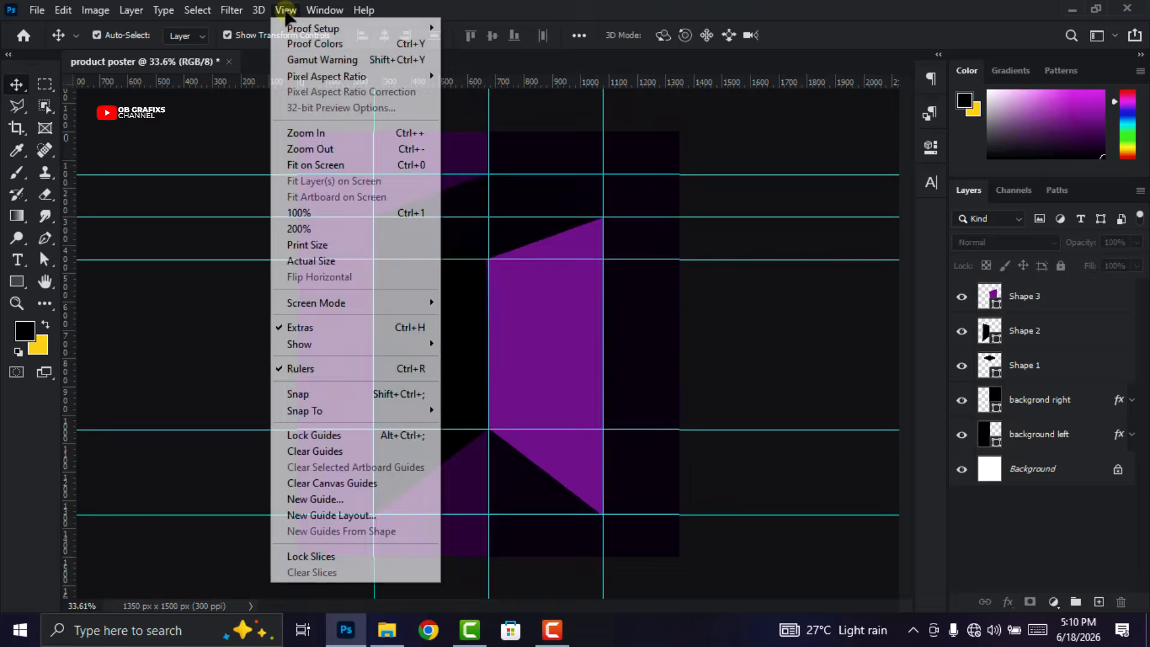
{"action": "left_click", "coordinate": [373, 483]}
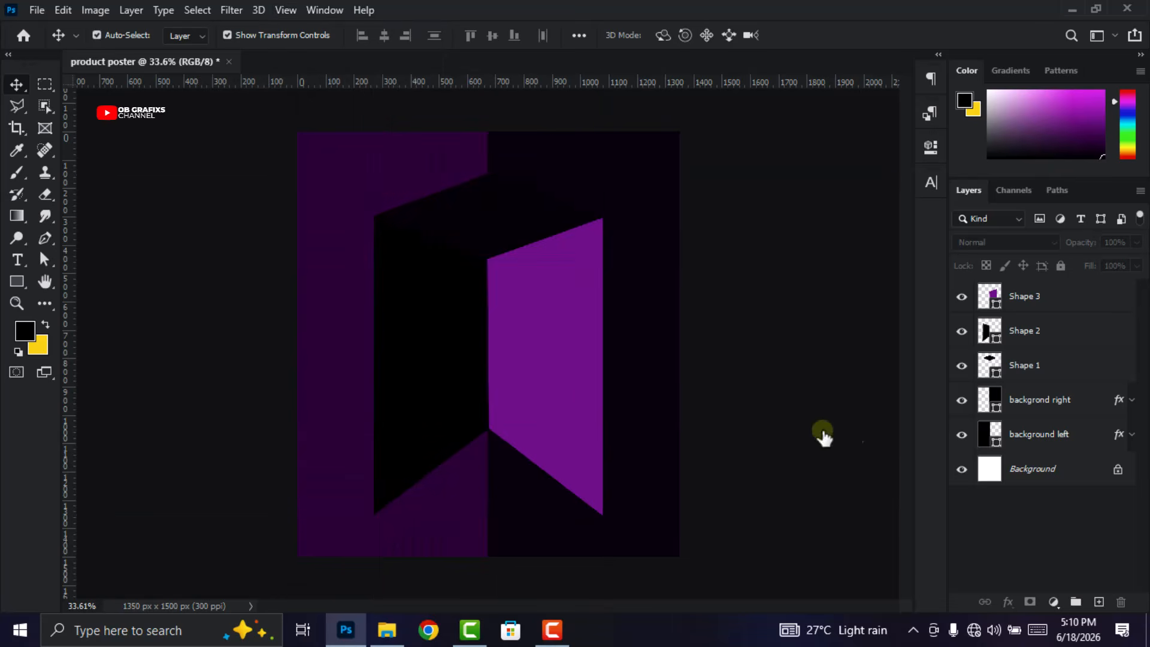
Scale the three podium shapes together to about 90% of their height and reposition them near the canvas's vertical centre
{"action": "left_click", "coordinate": [1036, 367]}
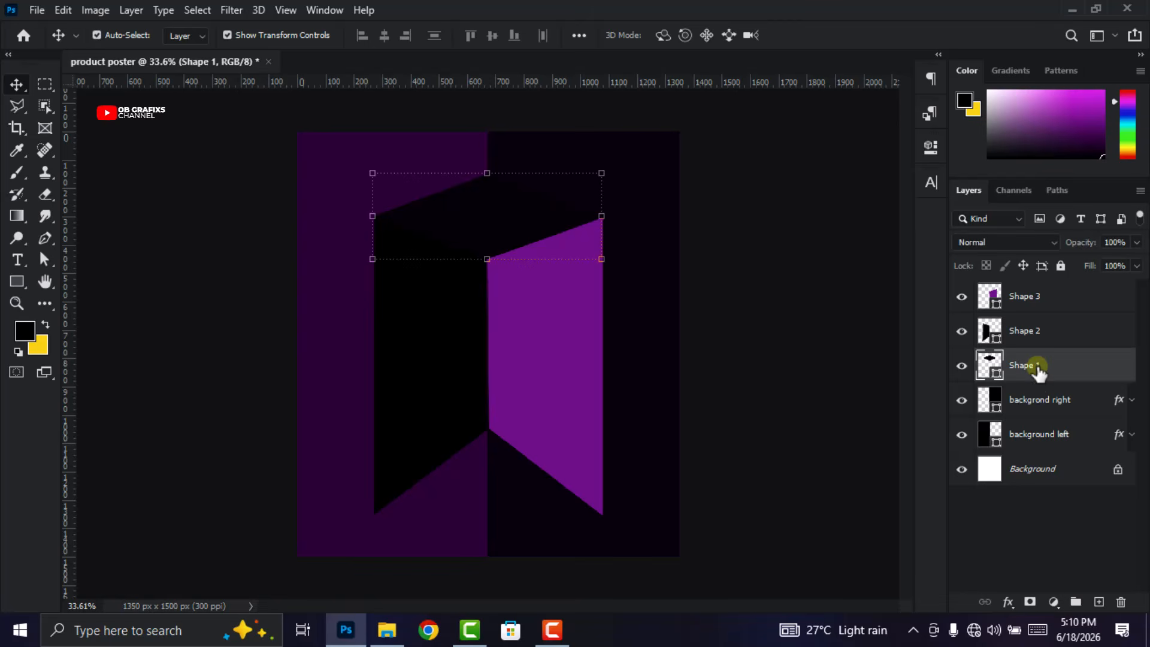
{"action": "left_click", "coordinate": [1032, 297], "text": "shift"}
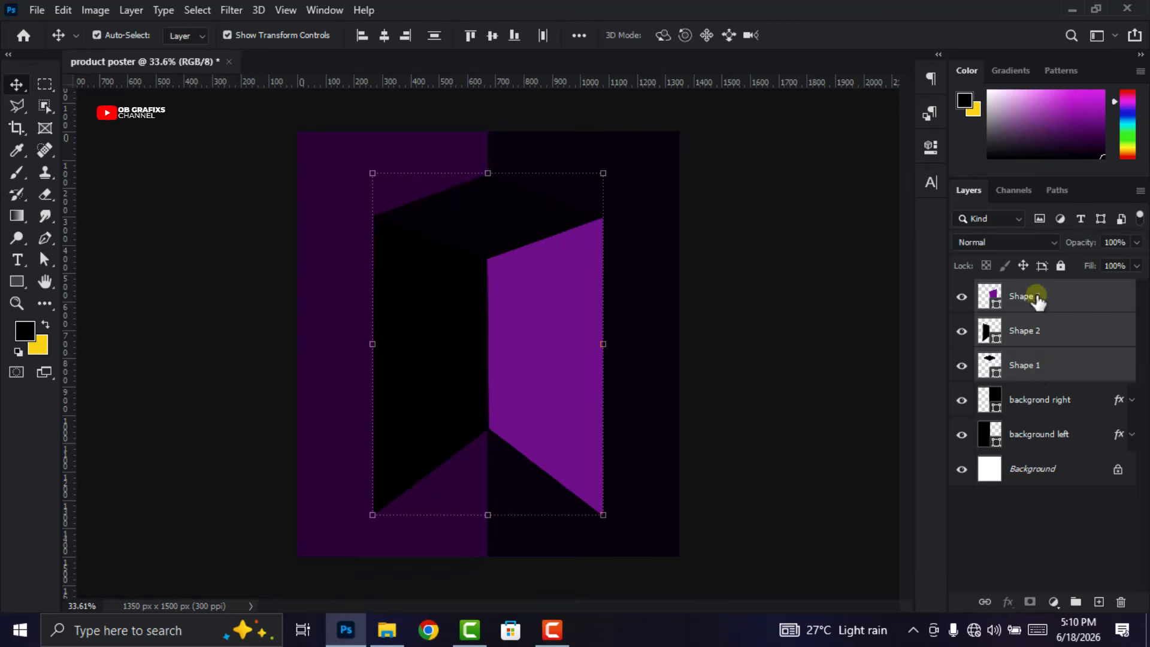
{"action": "left_click_drag", "start_coordinate": [488, 514], "coordinate": [488, 480]}
{"action": "left_click_drag", "start_coordinate": [530, 377], "coordinate": [531, 393]}
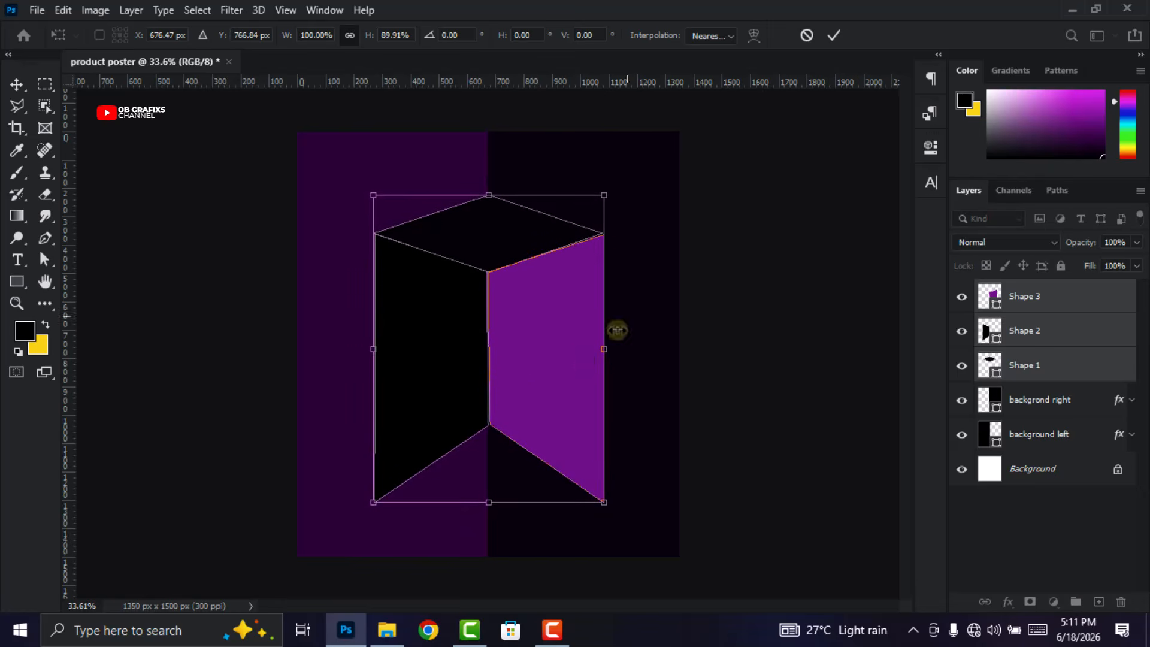
{"action": "left_click", "coordinate": [836, 35]}
Rasterize the layer style of the purple left background layer
{"action": "key", "text": "ctrl+0"}
{"action": "left_click", "coordinate": [379, 170]}
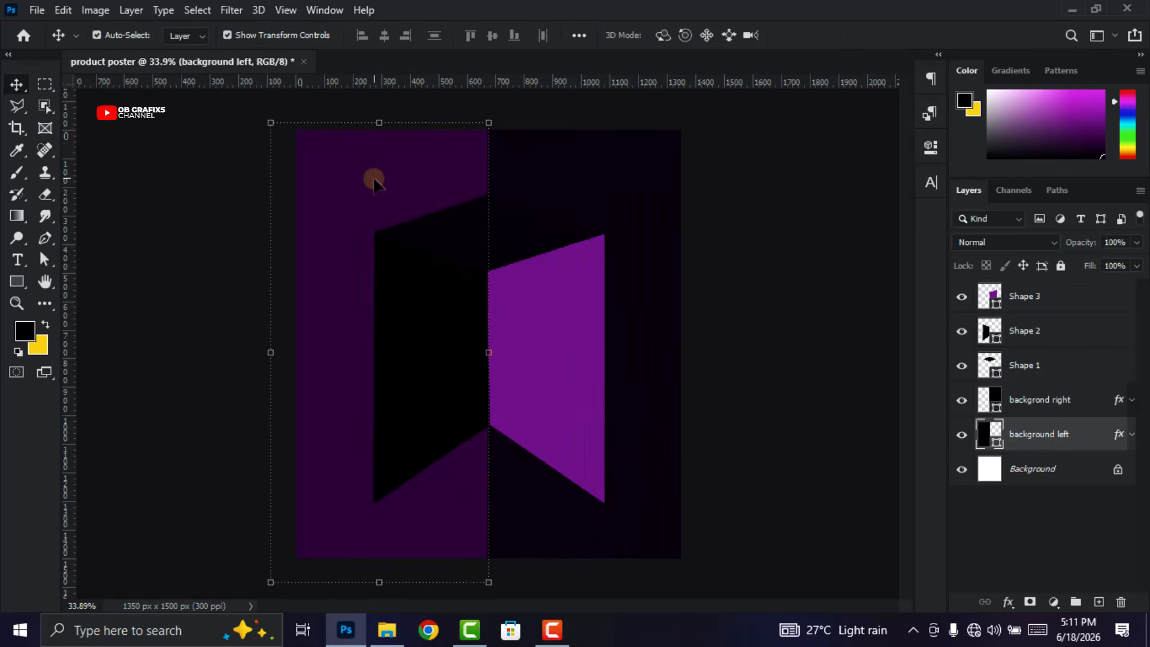
{"action": "right_click", "coordinate": [1069, 440]}
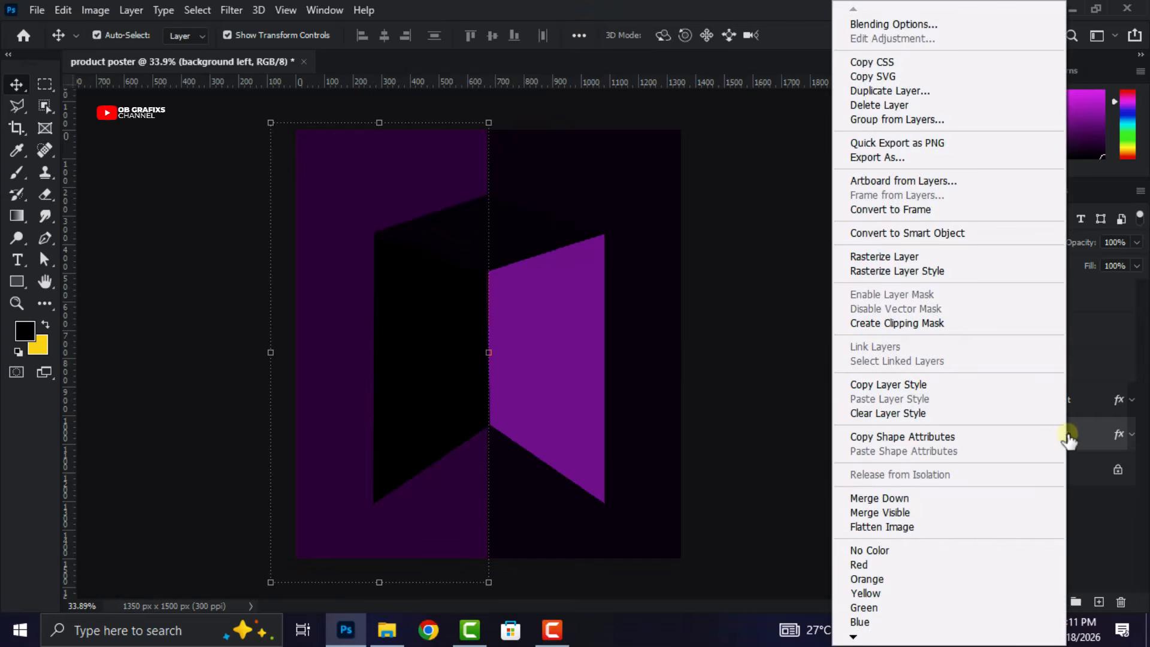
{"action": "left_click", "coordinate": [897, 271]}
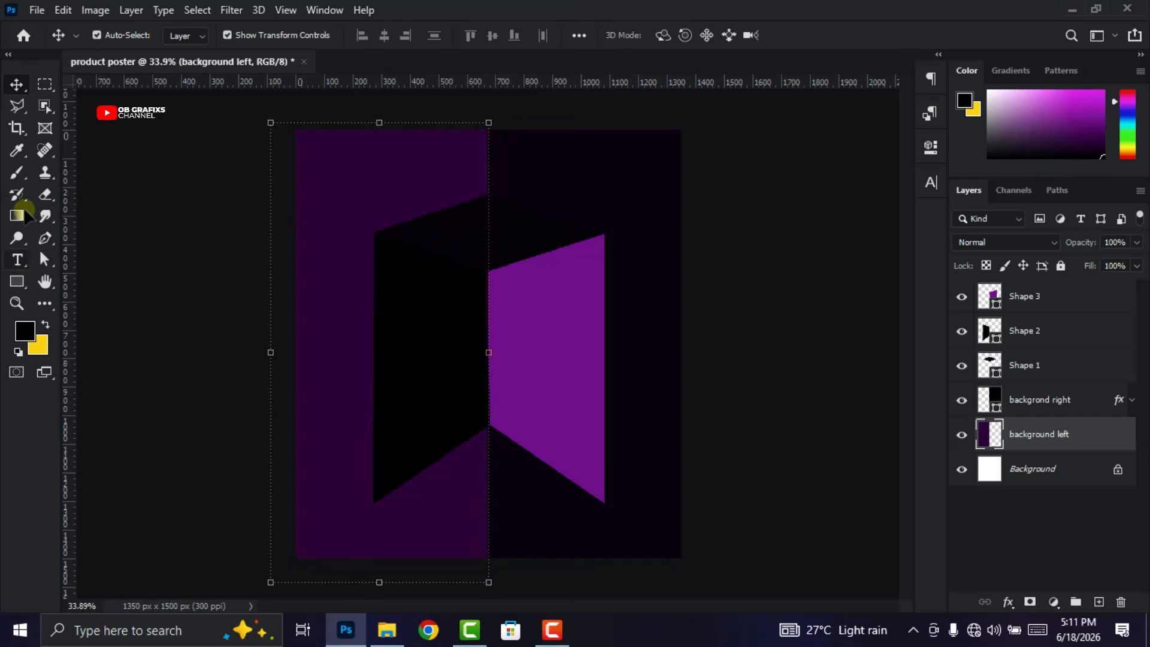
Darken the left background's outer edge and corners with a soft 700 px brush in #0d000f, sampled from the dark right half
{"action": "left_click", "coordinate": [17, 172]}
{"action": "left_click", "coordinate": [25, 331]}
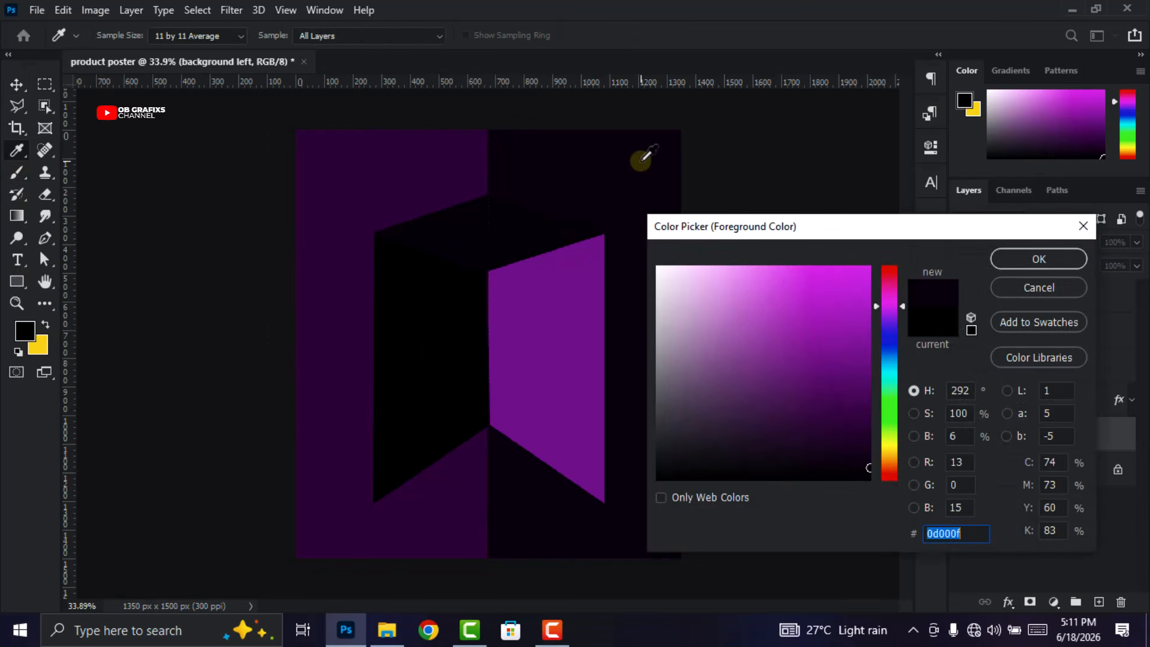
{"action": "left_click", "coordinate": [1041, 259]}
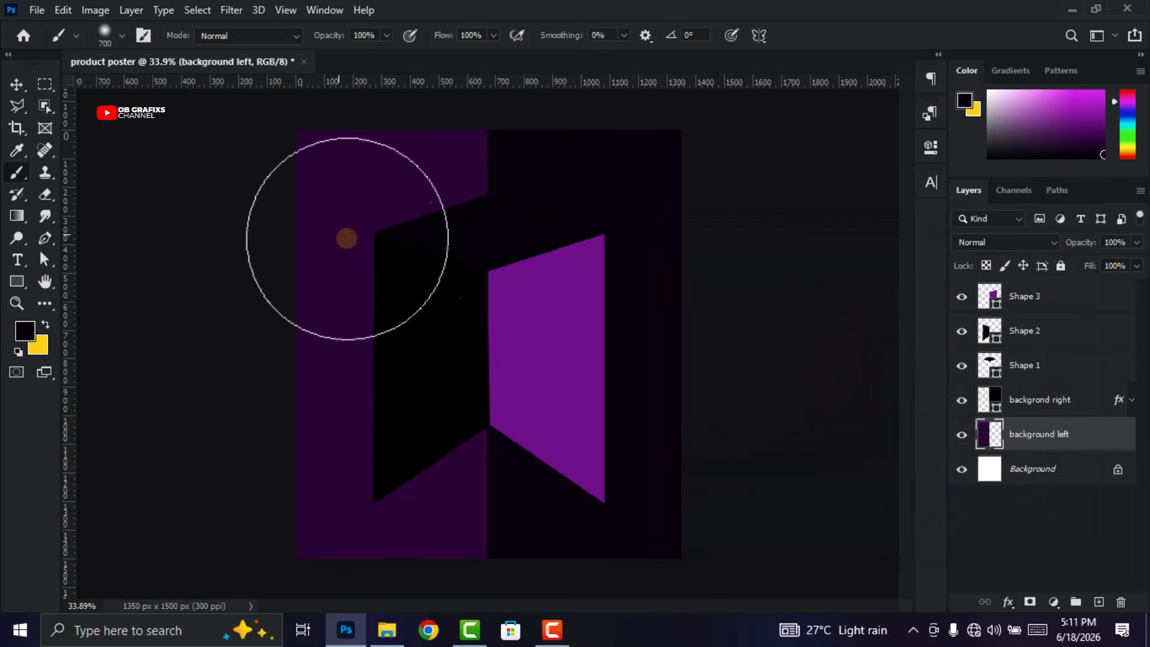
{"action": "left_click_drag", "start_coordinate": [288, 141], "coordinate": [198, 617]}
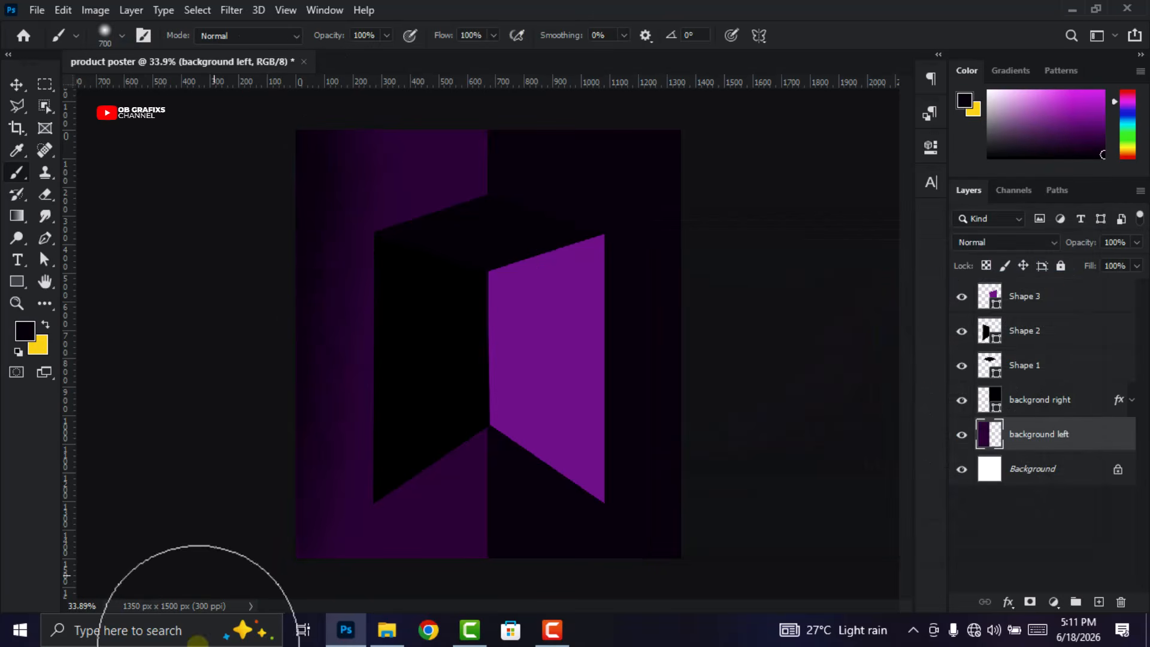
{"action": "mouse_move", "coordinate": [271, 158]}
{"action": "left_mouse_down"}
{"action": "mouse_move", "coordinate": [257, 249]}
{"action": "mouse_move", "coordinate": [260, 521]}
{"action": "mouse_move", "coordinate": [275, 588]}
{"action": "mouse_move", "coordinate": [293, 180]}
{"action": "mouse_move", "coordinate": [329, 92]}
{"action": "mouse_move", "coordinate": [271, 126]}
{"action": "left_mouse_up"}
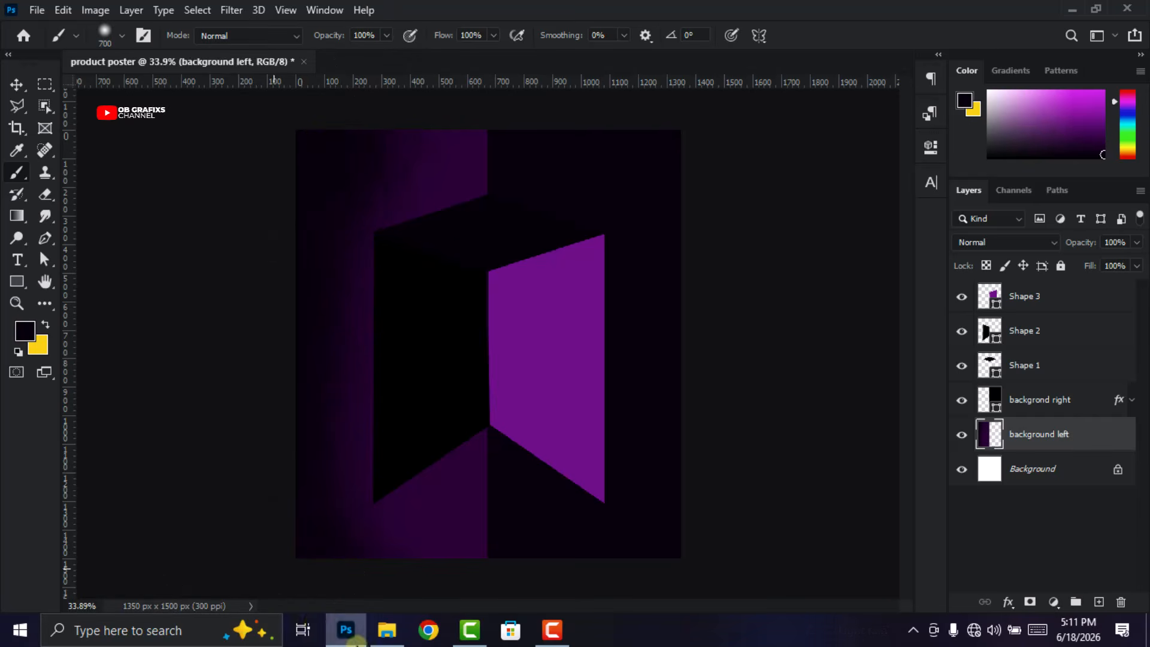
{"action": "key", "text": "v"}
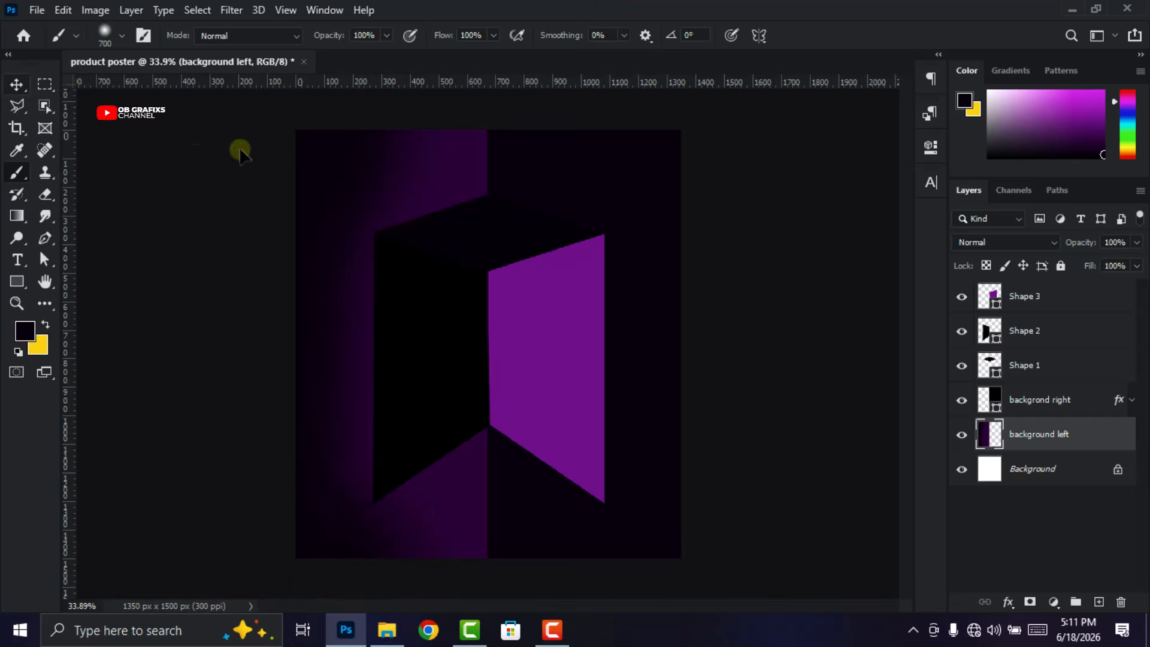
Identify the podium's top diamond layer by toggling its visibility, and rasterize that layer
{"action": "left_click", "coordinate": [562, 247]}
{"action": "left_click", "coordinate": [495, 239]}
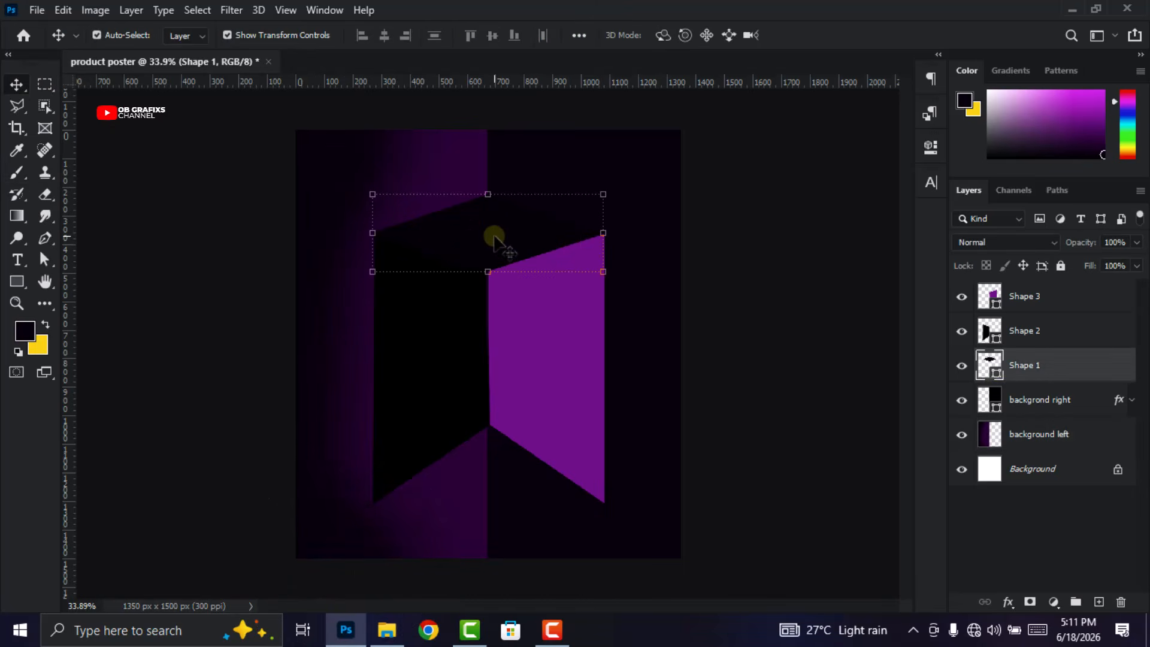
{"action": "left_click", "coordinate": [962, 366]}
{"action": "left_click", "coordinate": [962, 365]}
{"action": "right_click", "coordinate": [1030, 368]}
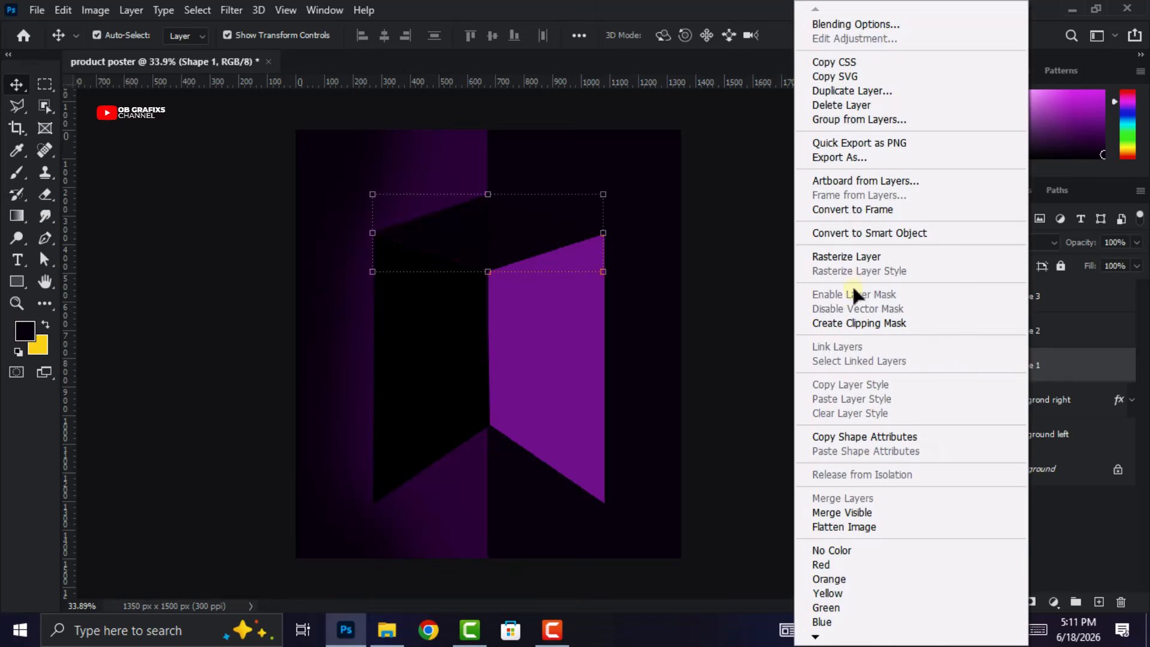
{"action": "left_click", "coordinate": [857, 258]}
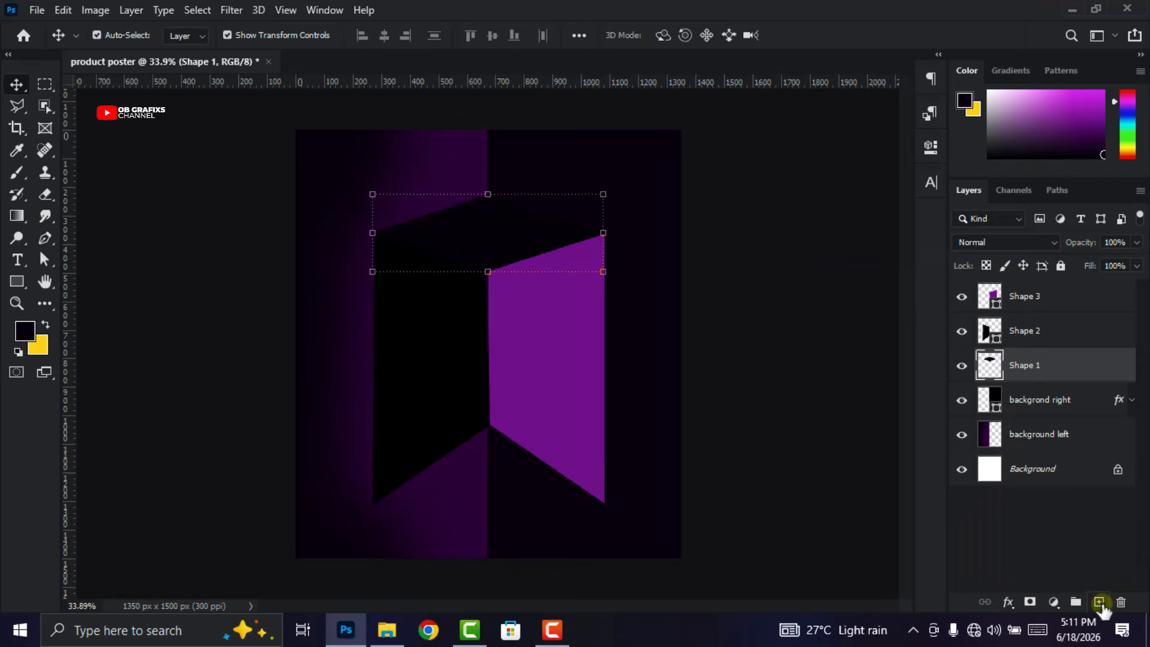
Add a new empty layer above the top diamond and clip it to the diamond with a clipping mask
{"action": "left_click", "coordinate": [1100, 603]}
{"action": "right_click", "coordinate": [1063, 367]}
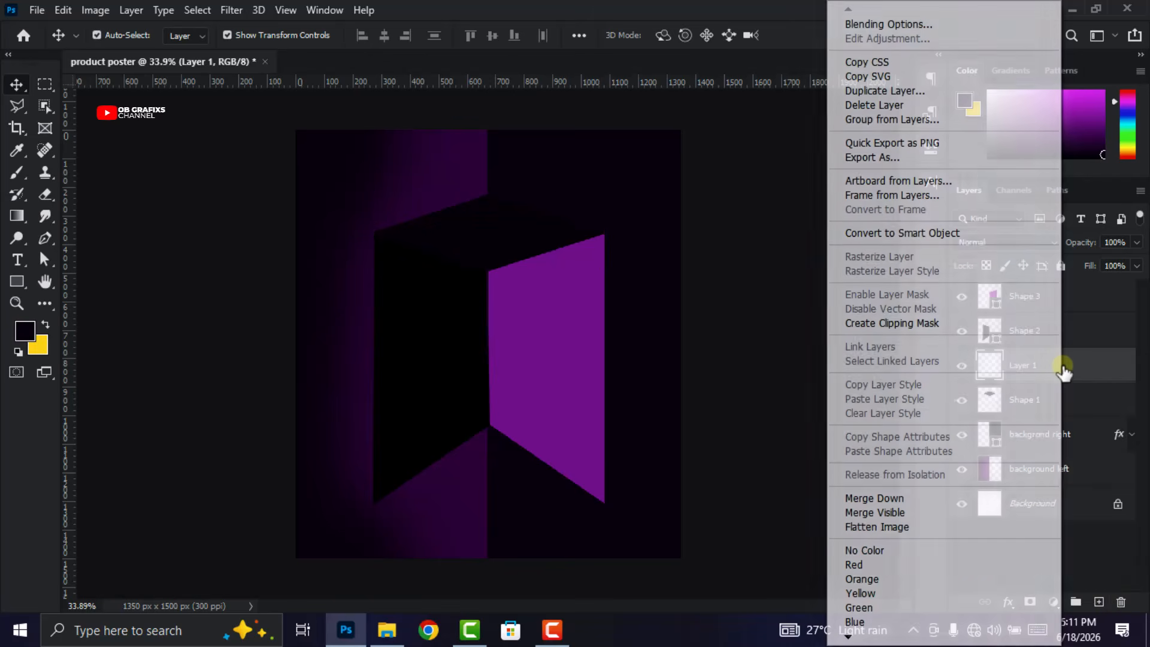
{"action": "left_click", "coordinate": [900, 324]}
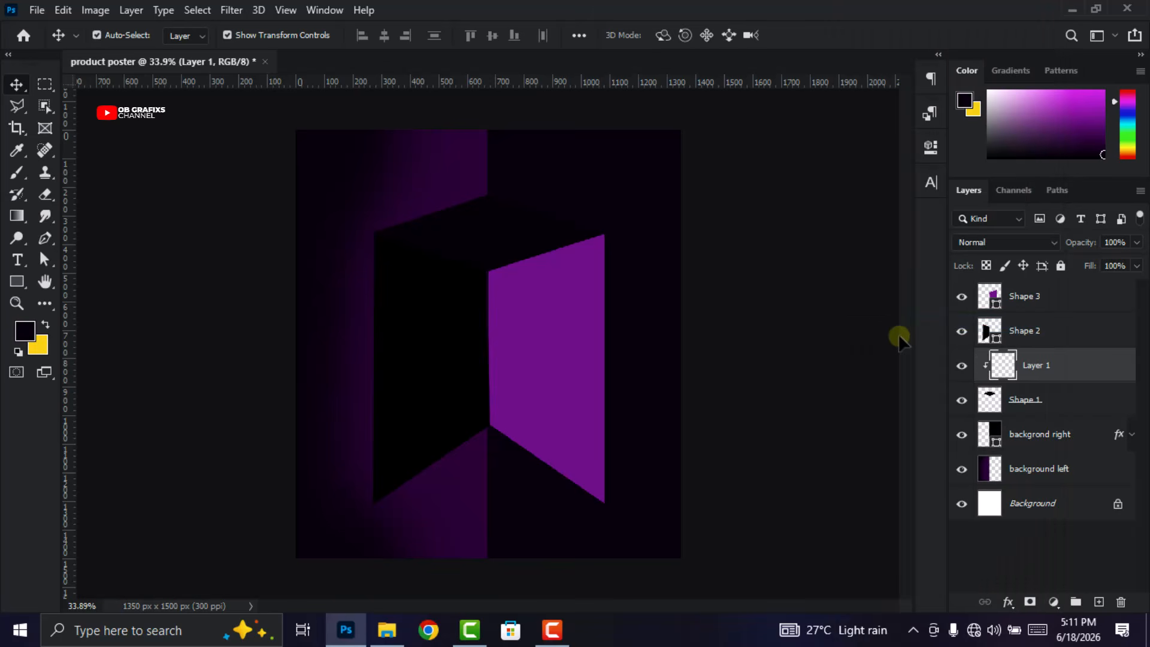
Paint a purple glow over the left part of the top diamond with the soft 700 px brush in #8b03a3
{"action": "left_click", "coordinate": [17, 174]}
{"action": "left_click", "coordinate": [24, 326]}
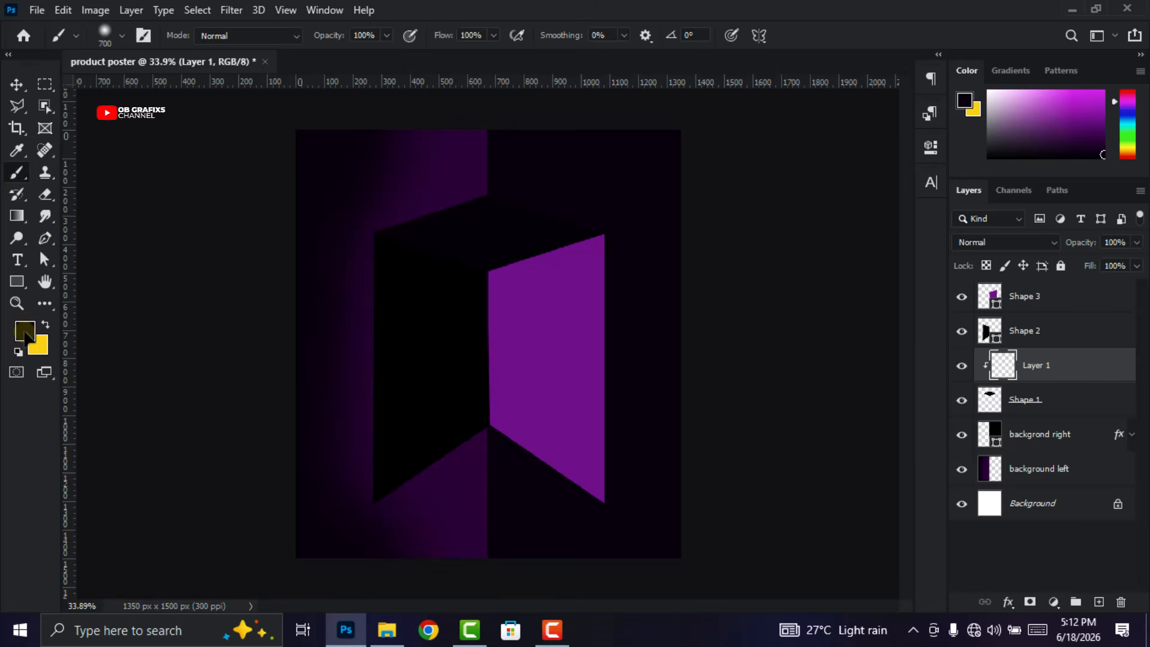
{"action": "left_click", "coordinate": [564, 338]}
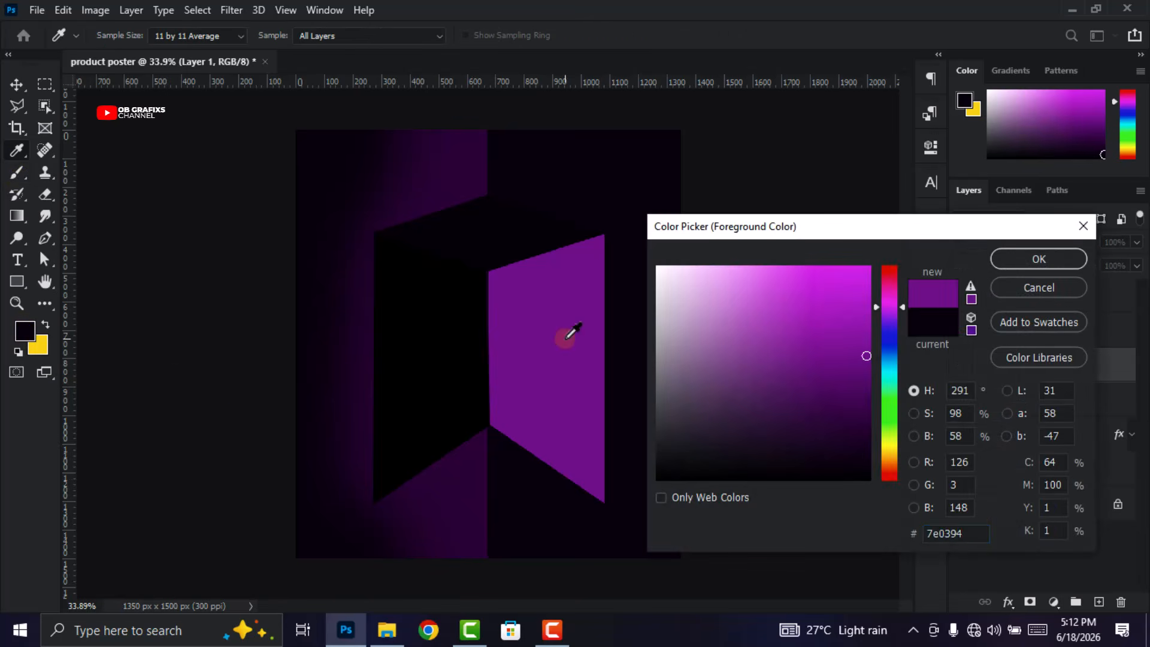
{"action": "left_click", "coordinate": [868, 343]}
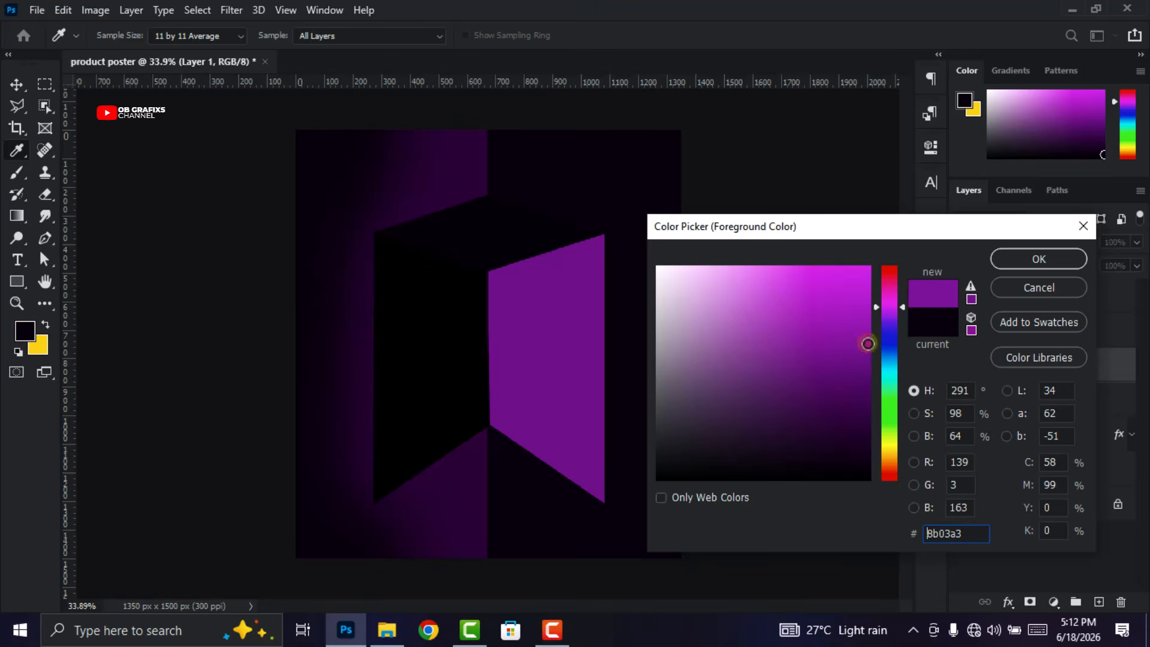
{"action": "left_click_drag", "start_coordinate": [976, 535], "coordinate": [915, 539]}
{"action": "left_click", "coordinate": [1039, 259]}
{"action": "key", "text": "b"}
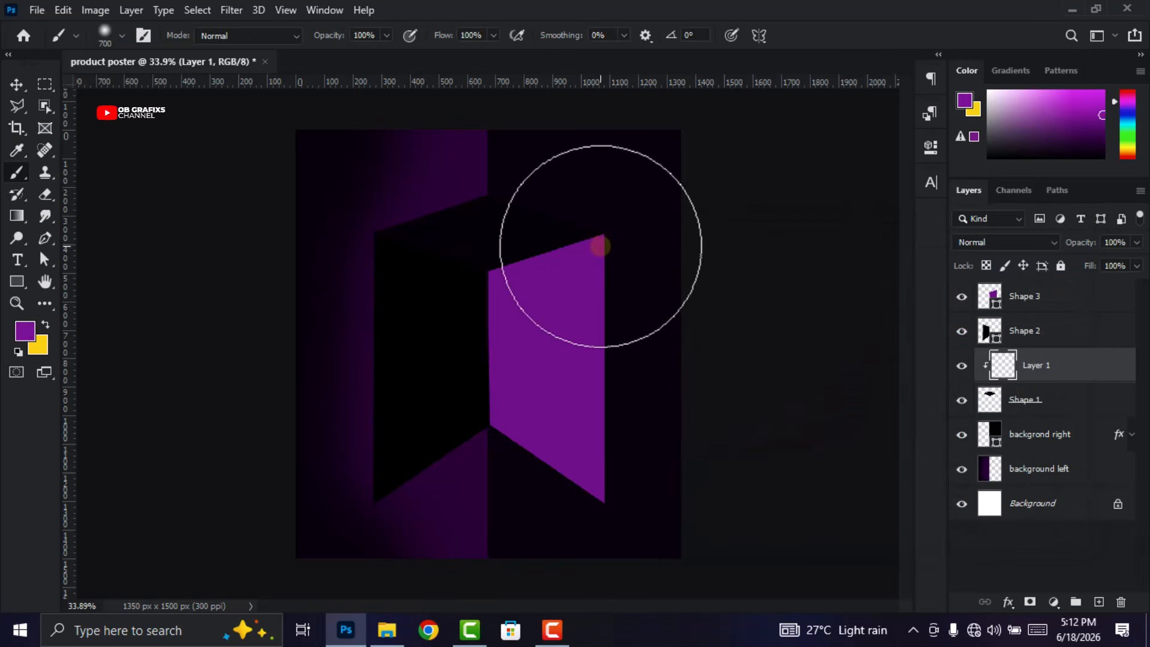
{"action": "left_click_drag", "start_coordinate": [443, 216], "coordinate": [370, 207]}
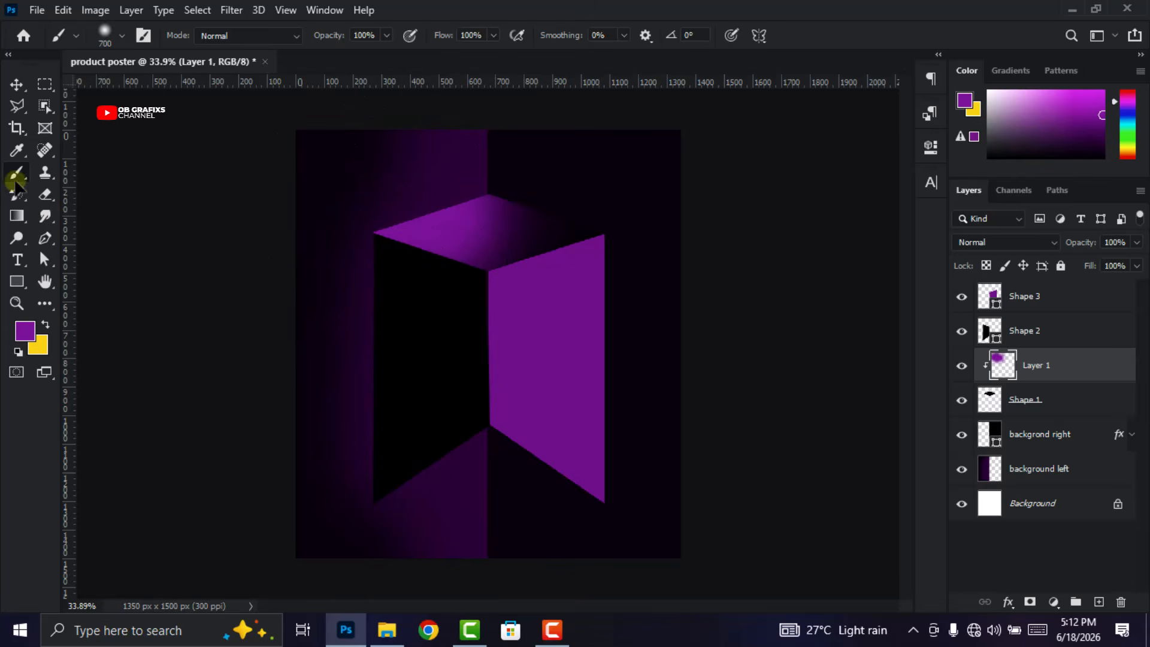
{"action": "left_click", "coordinate": [17, 84]}
{"action": "left_click", "coordinate": [256, 449]}
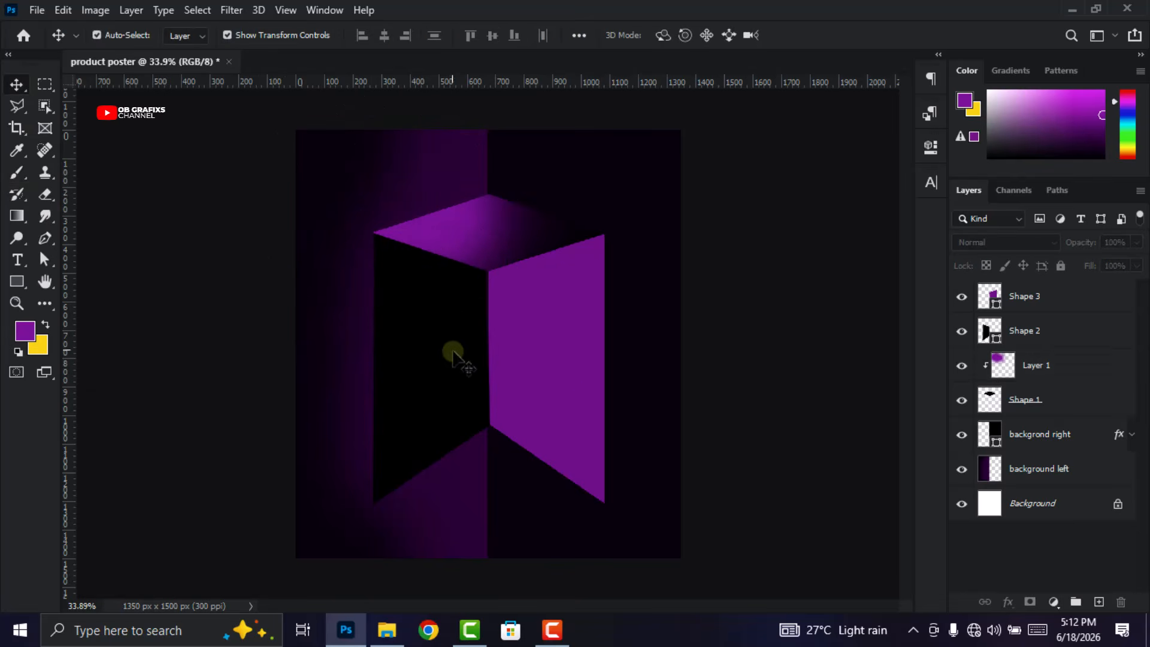
Identify the podium's black left face layer by toggling its visibility, and rasterize that layer
{"action": "left_click", "coordinate": [455, 358]}
{"action": "left_click", "coordinate": [961, 332]}
{"action": "left_click", "coordinate": [960, 333]}
{"action": "right_click", "coordinate": [1026, 336]}
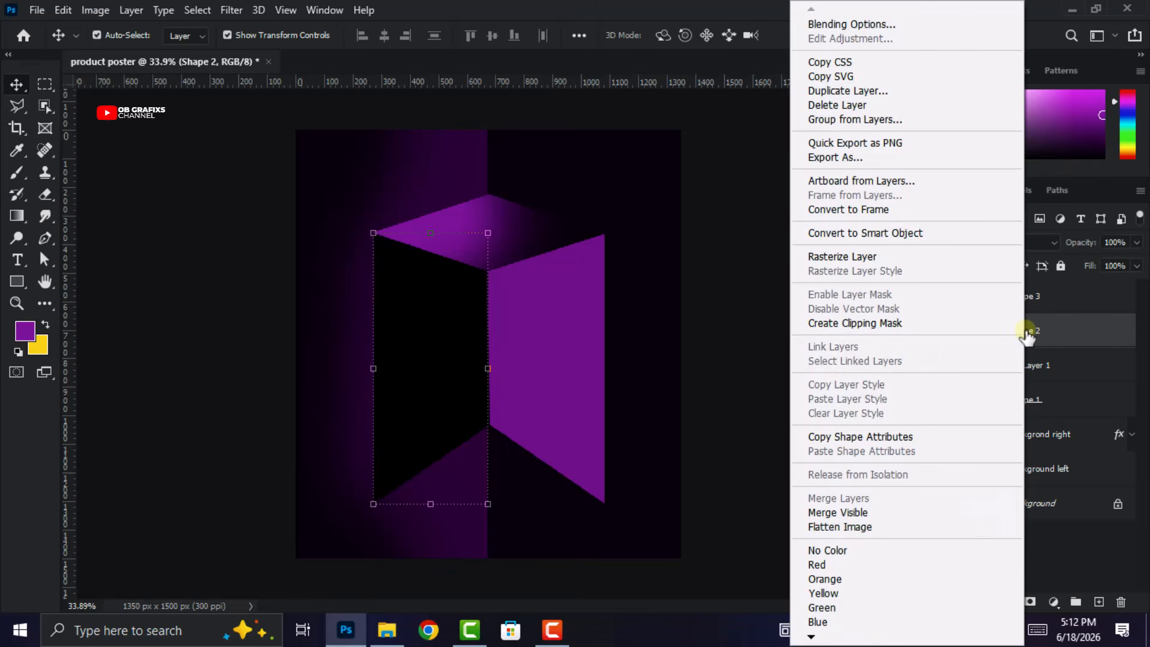
{"action": "left_click", "coordinate": [995, 258]}
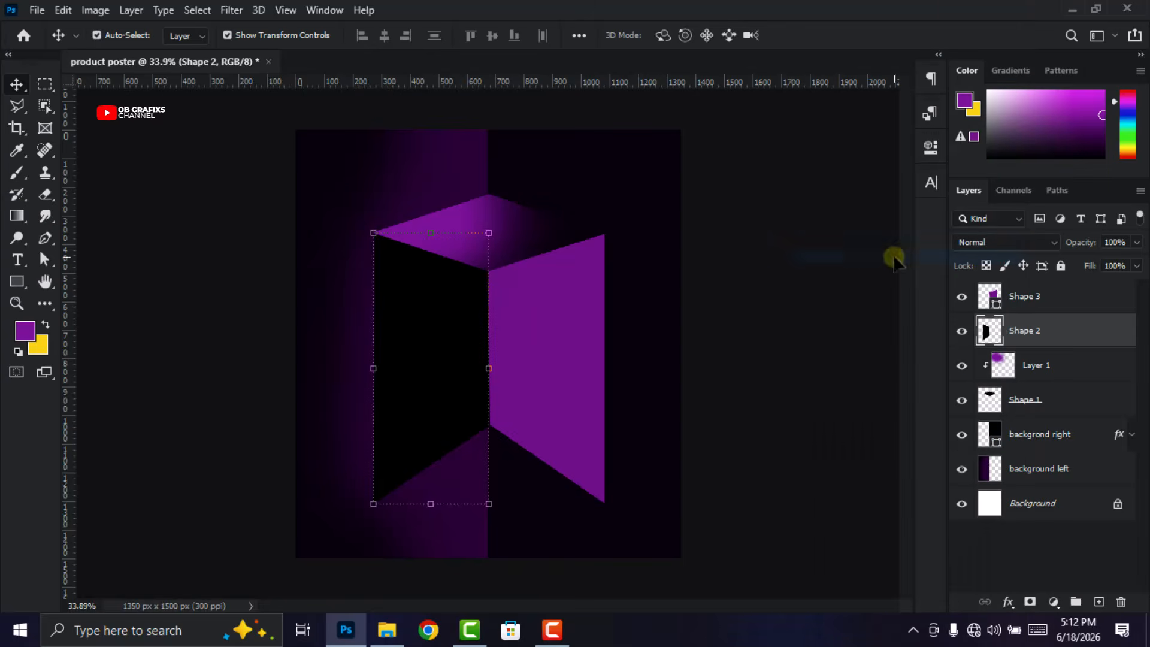
Add a new empty layer above the black left face and clip it to the face with a clipping mask
{"action": "left_click", "coordinate": [1100, 601]}
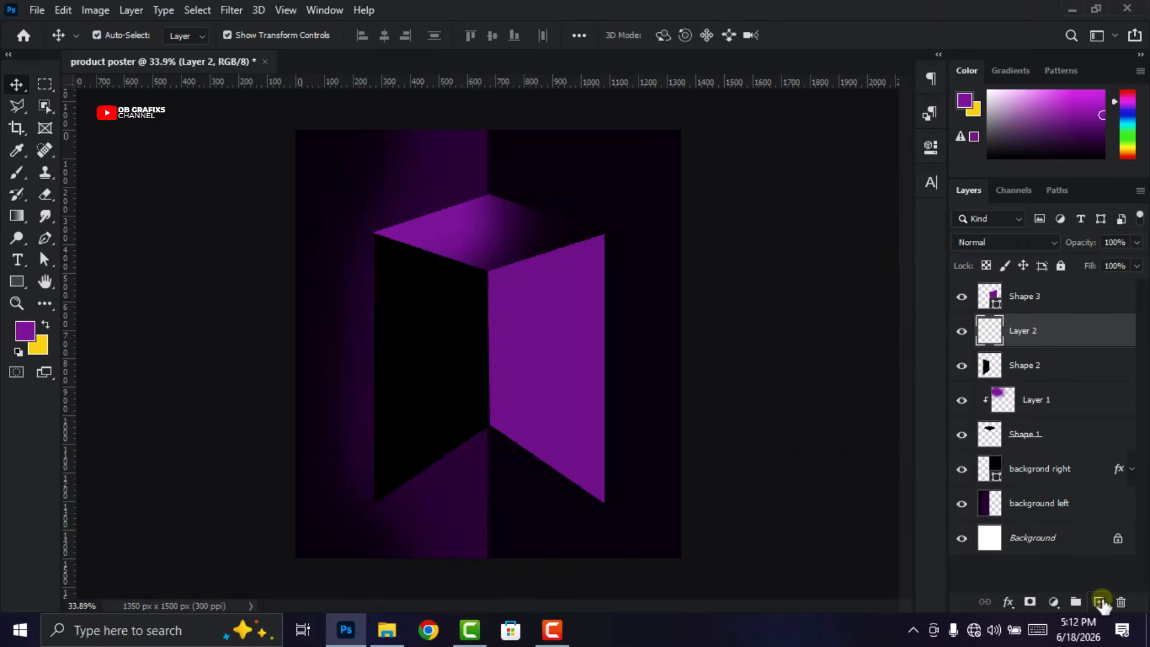
{"action": "right_click", "coordinate": [1062, 328]}
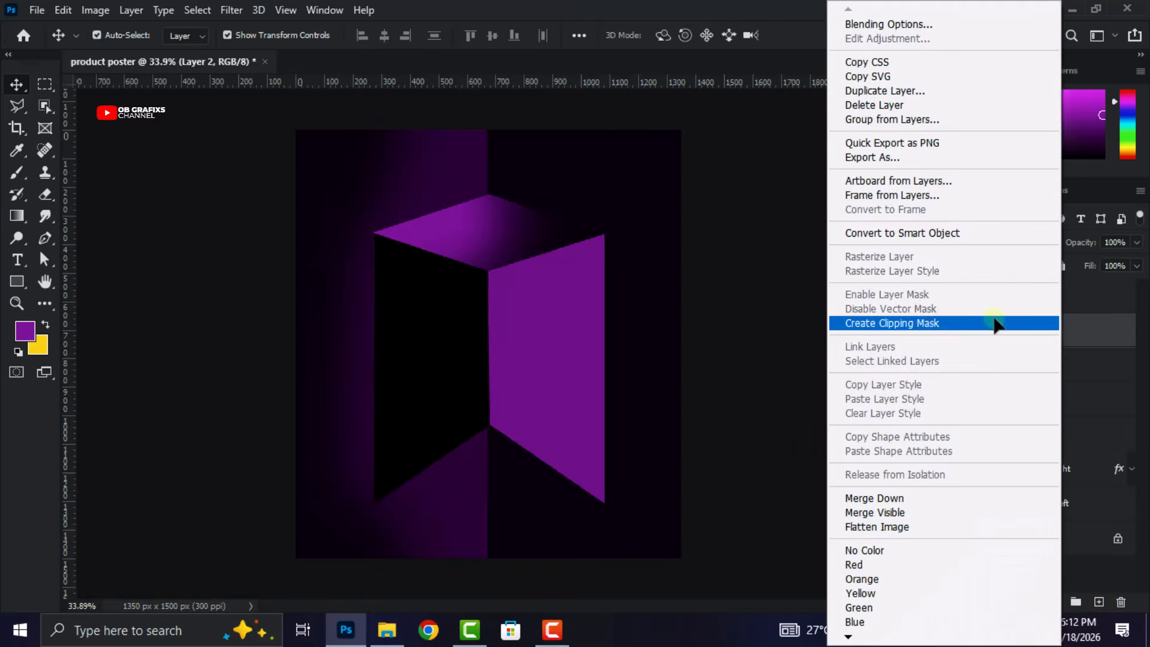
{"action": "left_click", "coordinate": [940, 324]}
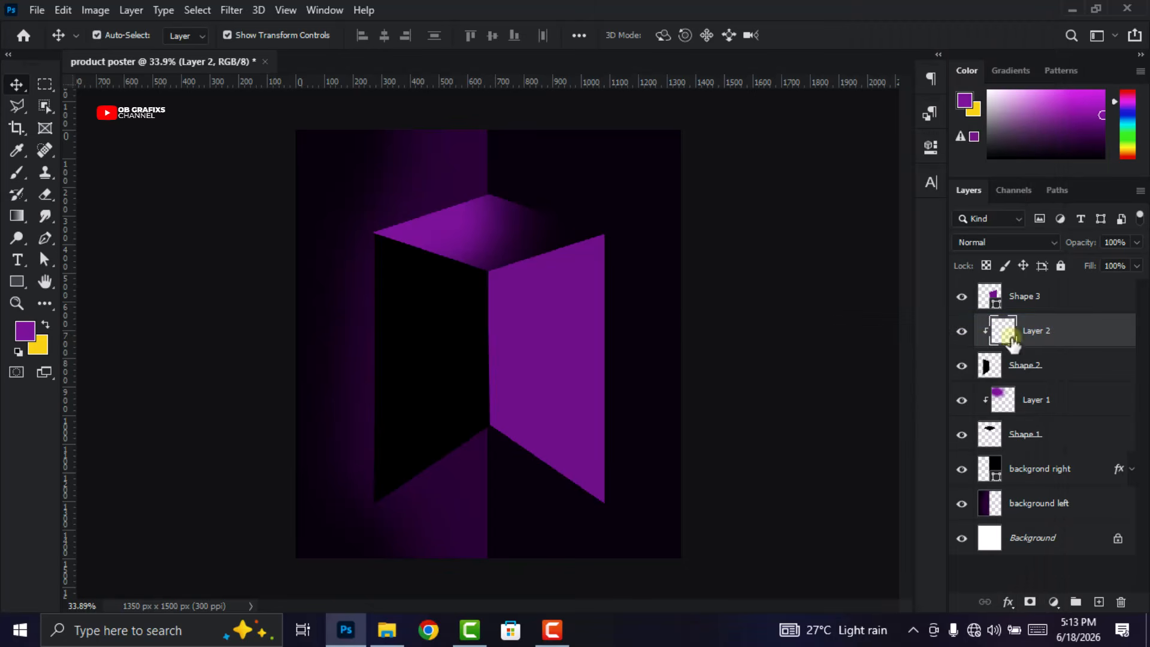
Brush dark purple #33013c along the left face's inner edge with the soft 700 px brush
{"action": "left_click", "coordinate": [17, 173]}
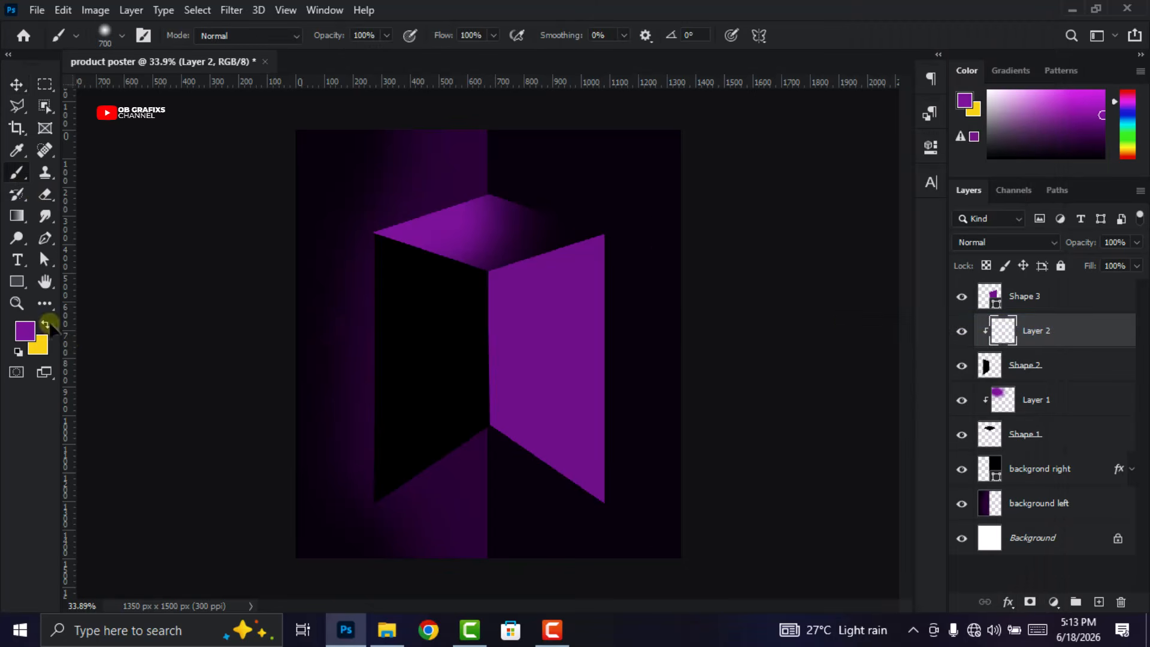
{"action": "left_click", "coordinate": [23, 333]}
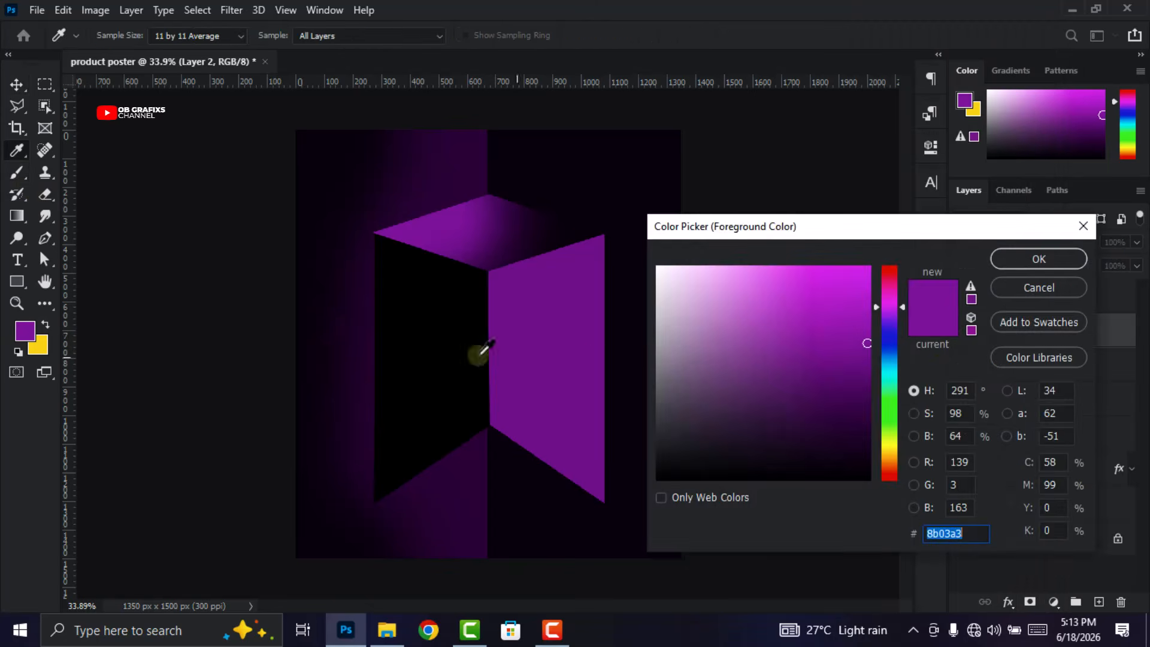
{"action": "left_click", "coordinate": [478, 173]}
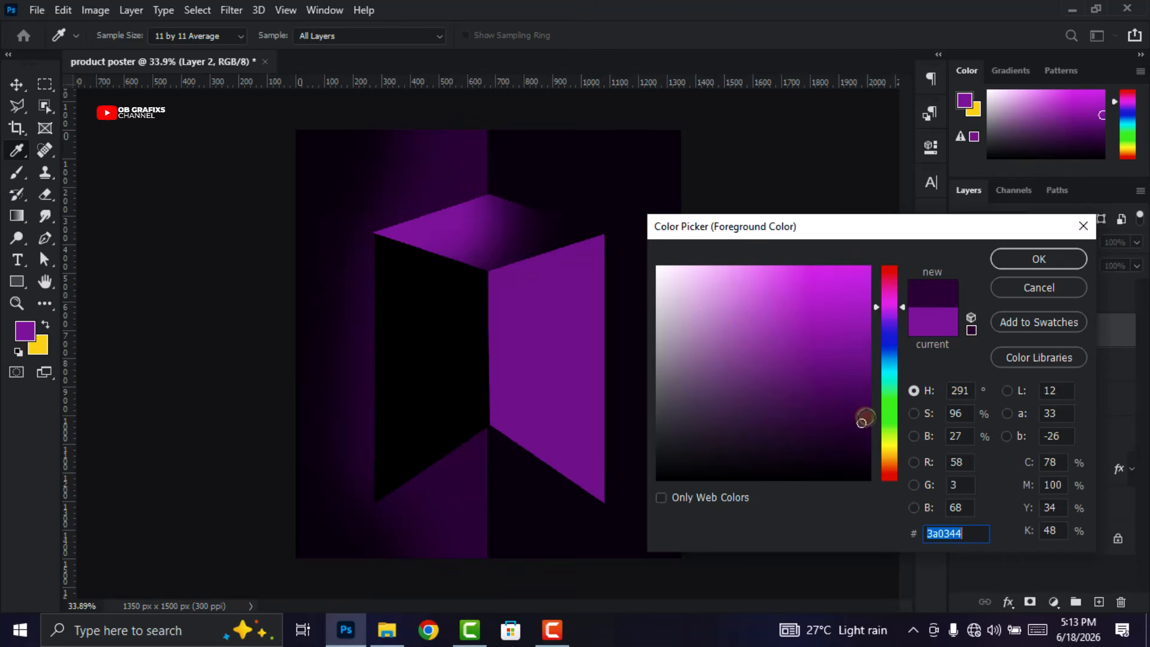
{"action": "left_click", "coordinate": [867, 428]}
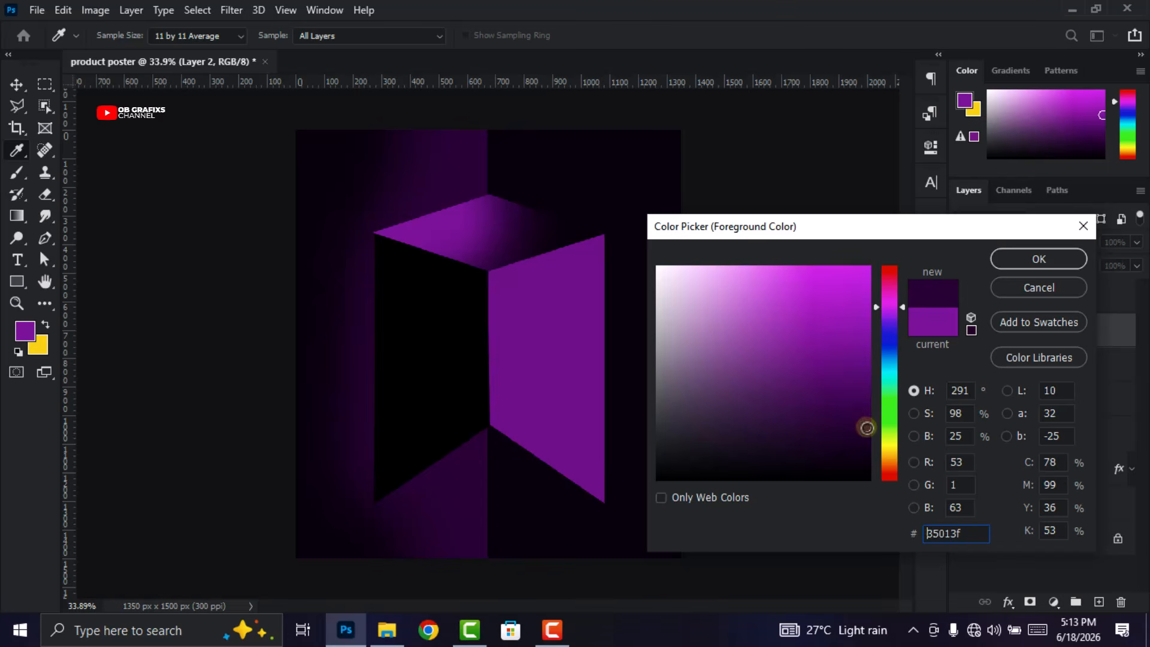
{"action": "left_click", "coordinate": [1039, 259]}
{"action": "key", "text": "b"}
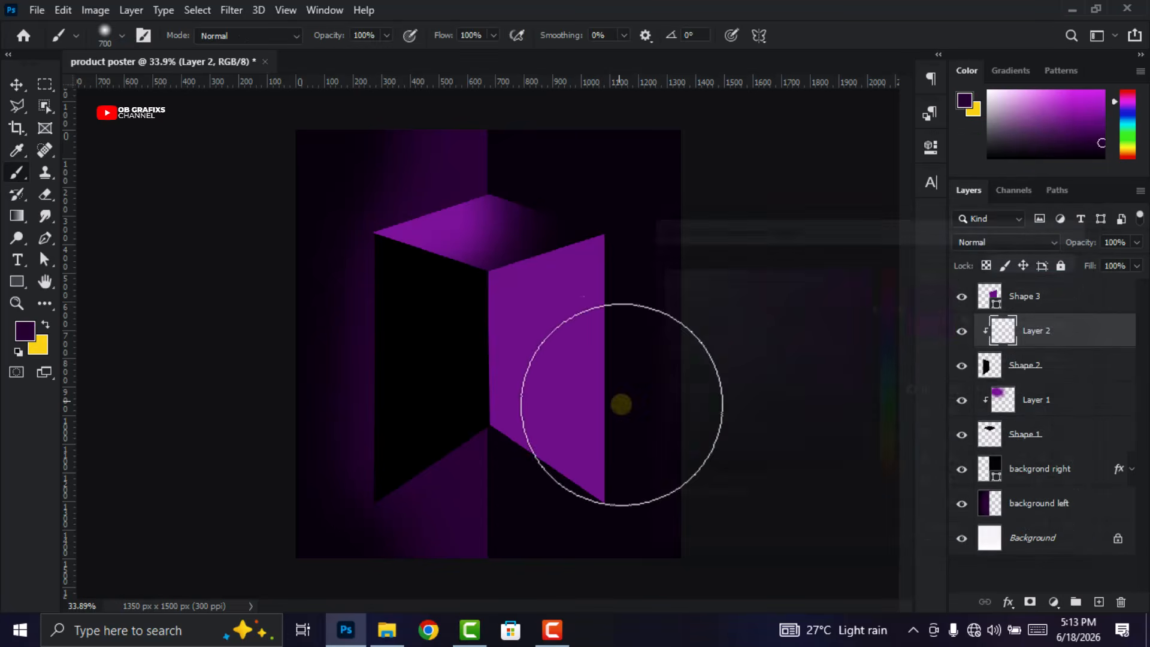
{"action": "mouse_move", "coordinate": [534, 293]}
{"action": "left_mouse_down"}
{"action": "mouse_move", "coordinate": [550, 330]}
{"action": "mouse_move", "coordinate": [538, 315]}
{"action": "mouse_move", "coordinate": [534, 422]}
{"action": "mouse_move", "coordinate": [509, 528]}
{"action": "mouse_move", "coordinate": [565, 296]}
{"action": "mouse_move", "coordinate": [559, 244]}
{"action": "mouse_move", "coordinate": [572, 421]}
{"action": "left_mouse_up"}
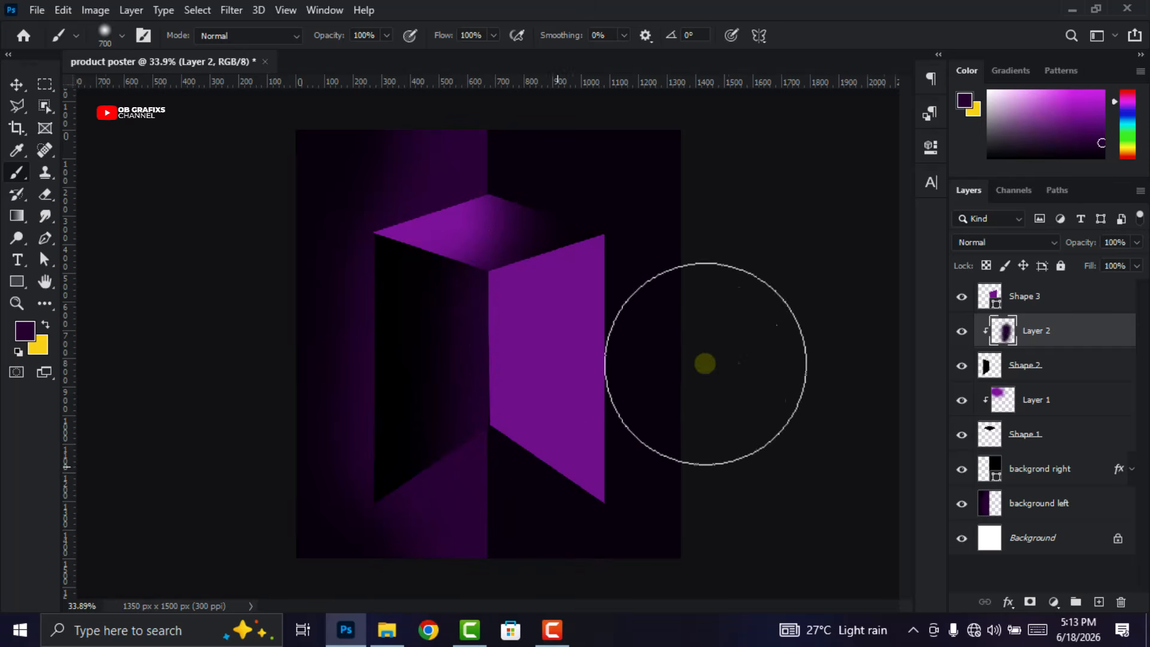
{"action": "key", "text": "v"}
{"action": "scroll", "coordinate": [797, 358], "scroll_direction": "down", "scroll_amount": 1}
{"action": "left_click", "coordinate": [832, 353]}
Check the podium's purple right face layer by toggling its visibility, and rasterize that layer
{"action": "left_click", "coordinate": [582, 385]}
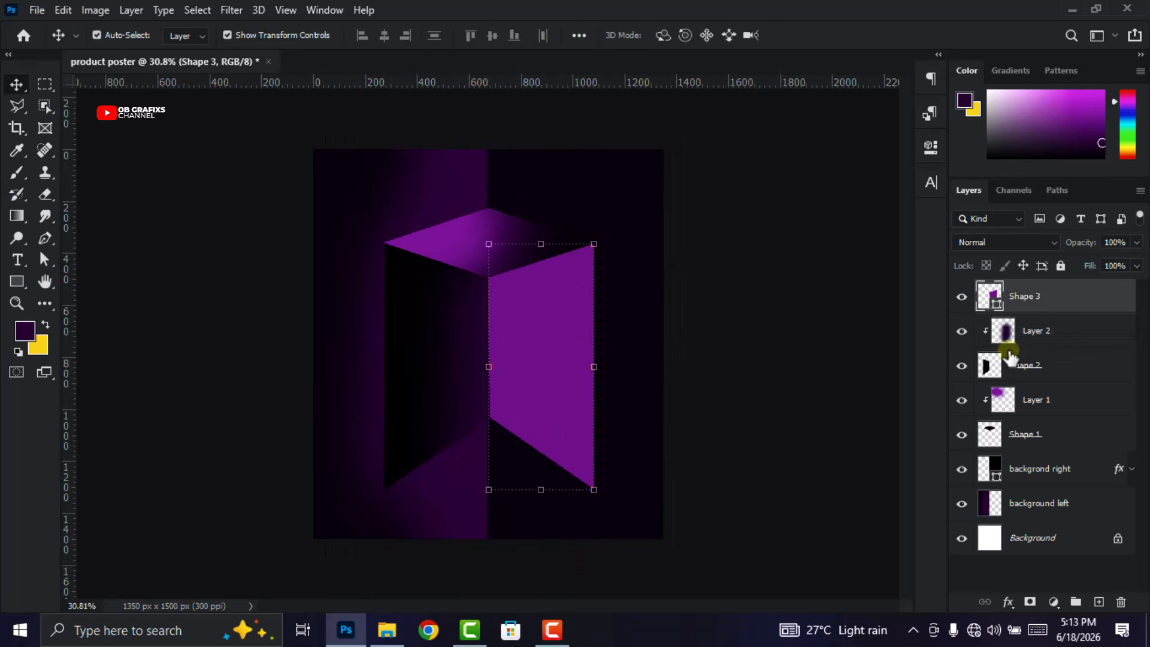
{"action": "left_click", "coordinate": [962, 297]}
{"action": "left_click", "coordinate": [962, 297]}
{"action": "right_click", "coordinate": [1075, 298]}
{"action": "left_click", "coordinate": [882, 258]}
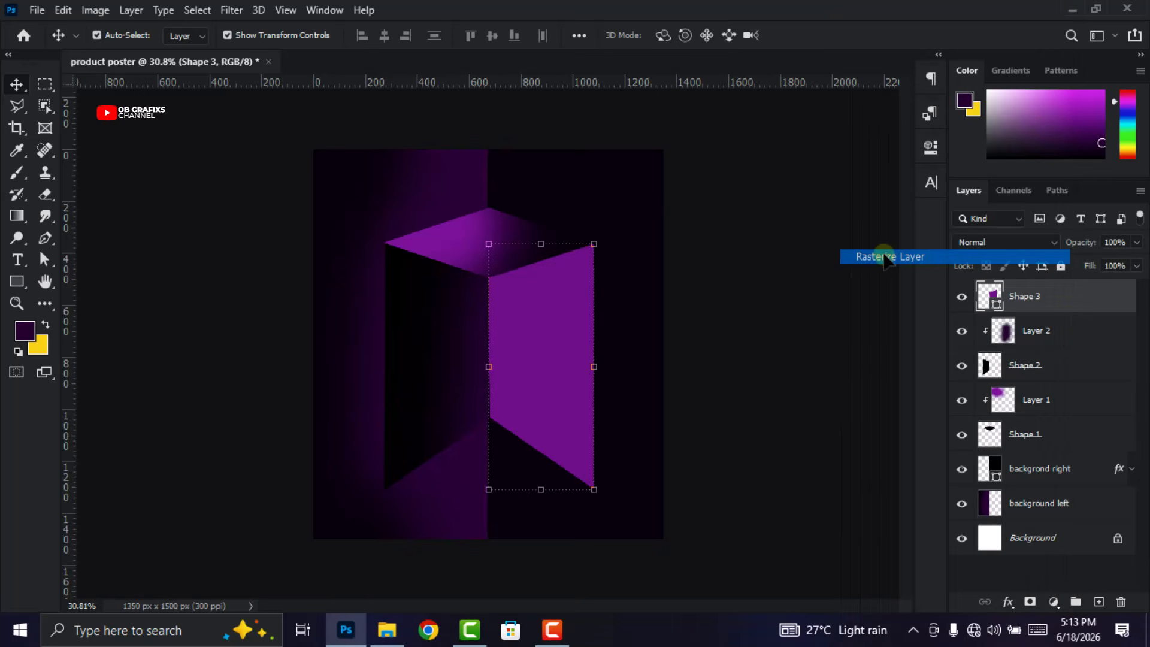
Add a new empty layer above the purple right face and clip it to the face with a clipping mask
{"action": "left_click", "coordinate": [1100, 602]}
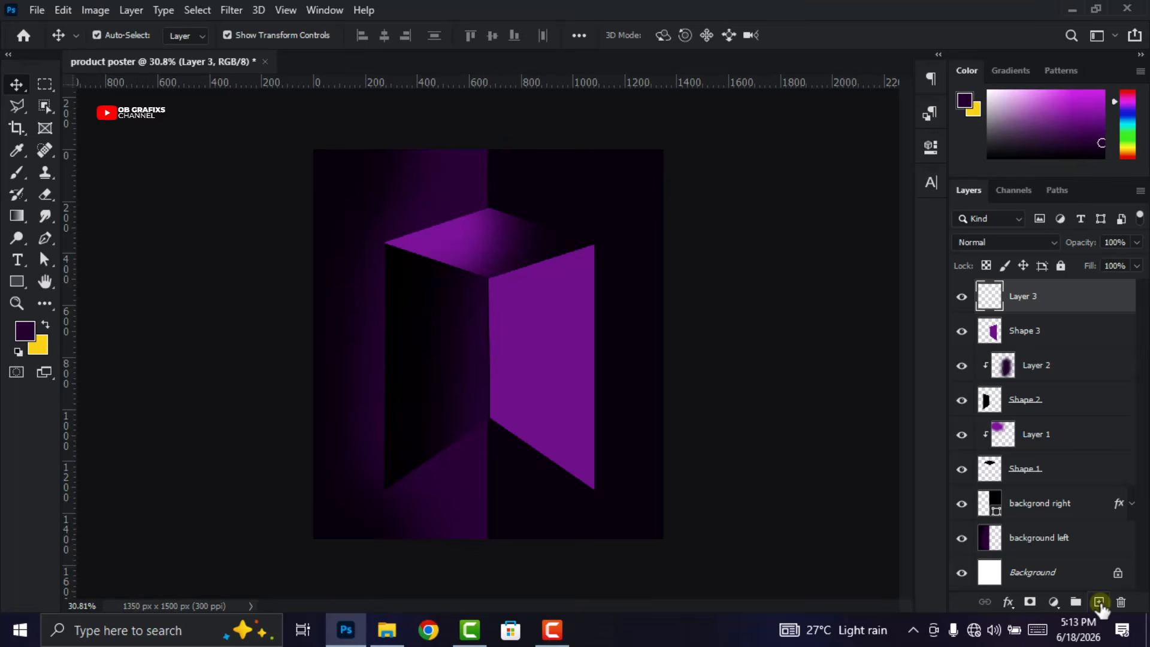
{"action": "right_click", "coordinate": [1064, 303]}
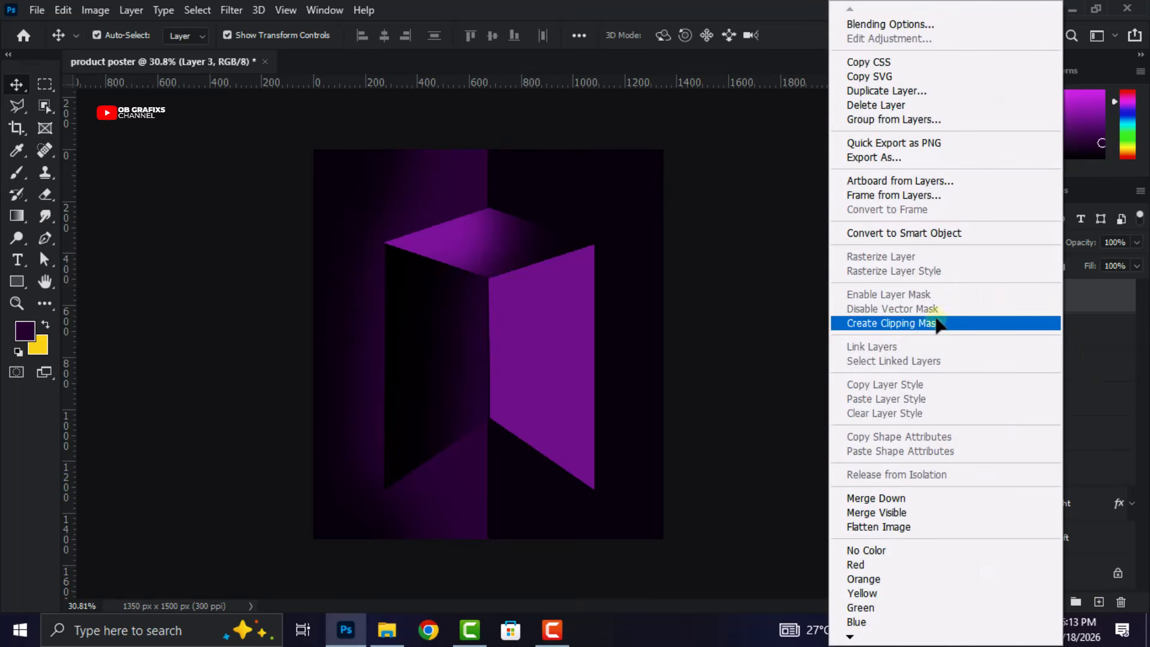
{"action": "left_click", "coordinate": [942, 323]}
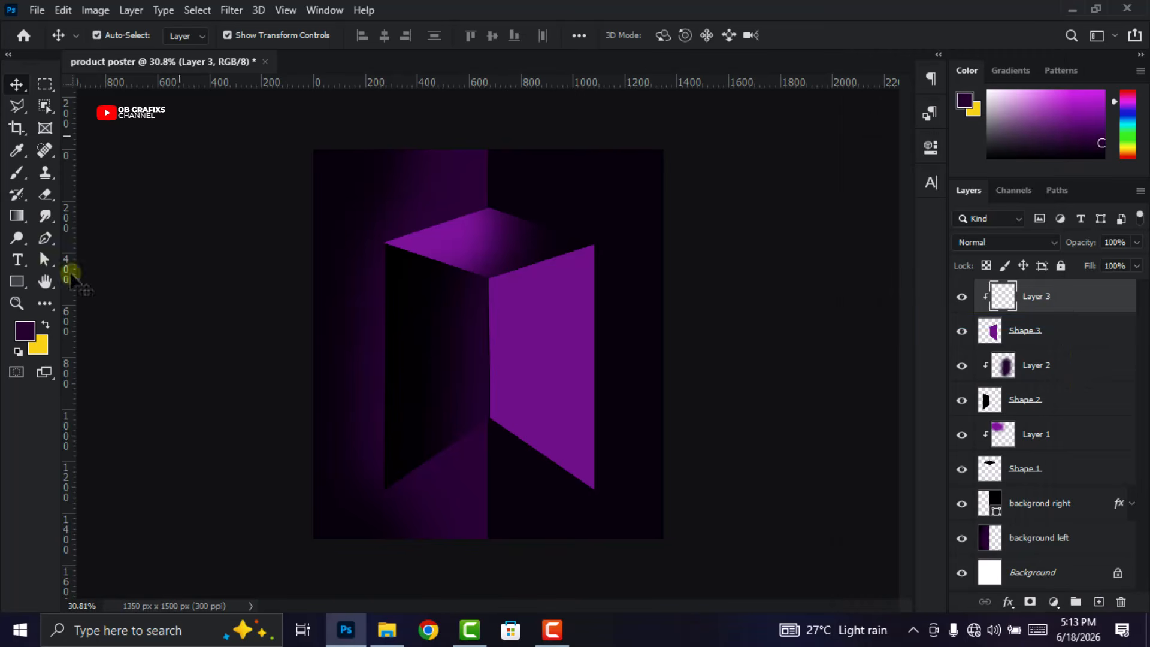
Darken the right face's inner edge with the soft 700 px brush, using the near-black colour sampled from the right background
{"action": "left_click", "coordinate": [27, 334]}
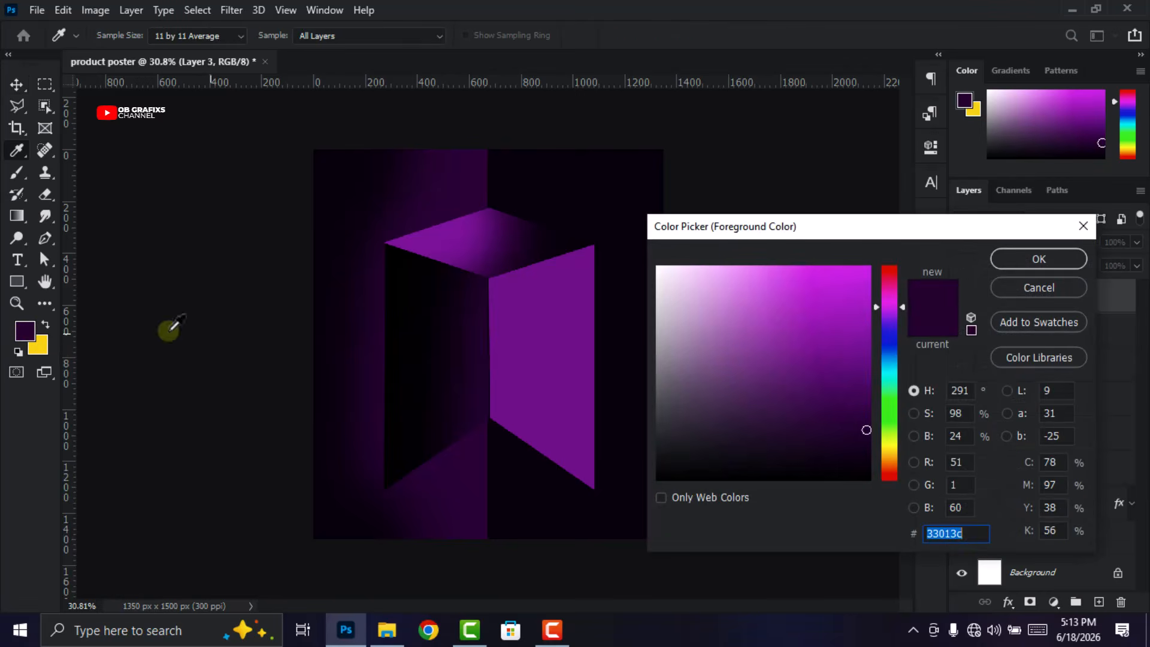
{"action": "left_click", "coordinate": [530, 179]}
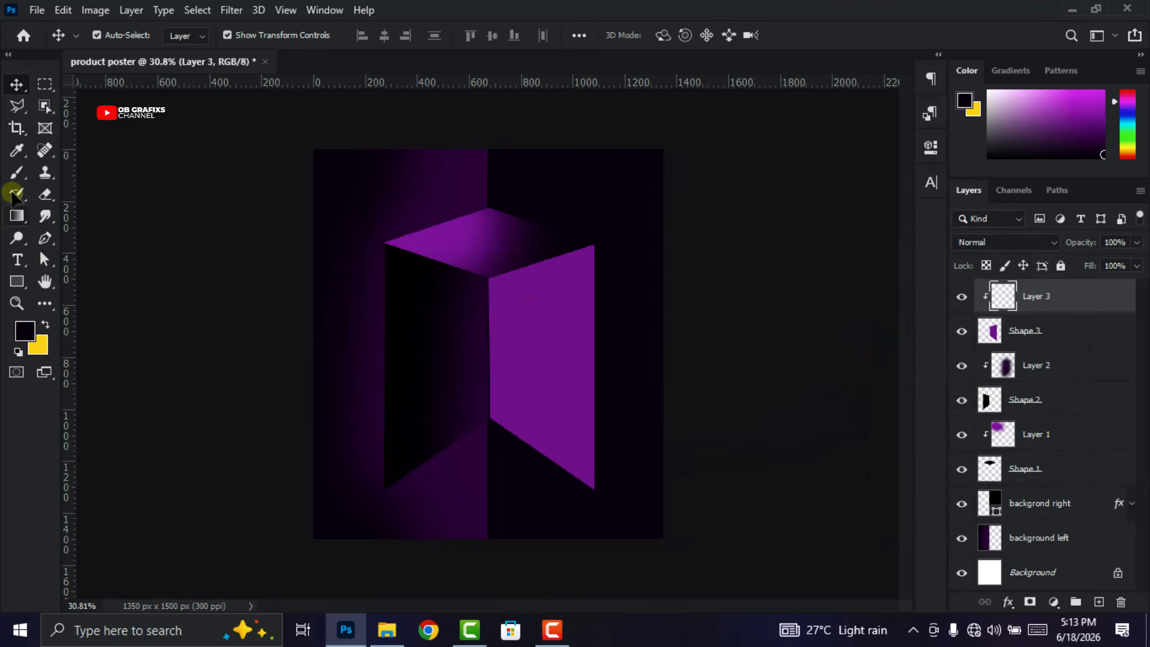
{"action": "left_click", "coordinate": [17, 173]}
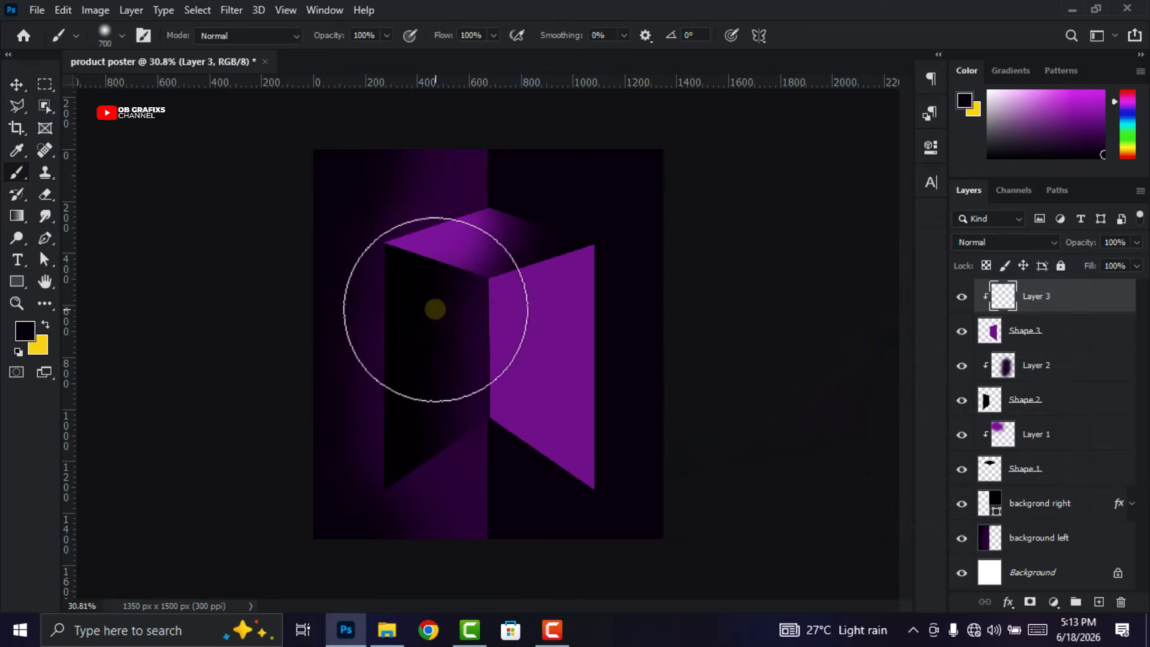
{"action": "mouse_move", "coordinate": [432, 307]}
{"action": "left_mouse_down"}
{"action": "mouse_move", "coordinate": [414, 488]}
{"action": "mouse_move", "coordinate": [427, 432]}
{"action": "mouse_move", "coordinate": [407, 490]}
{"action": "mouse_move", "coordinate": [437, 317]}
{"action": "mouse_move", "coordinate": [411, 475]}
{"action": "mouse_move", "coordinate": [411, 499]}
{"action": "mouse_move", "coordinate": [426, 463]}
{"action": "mouse_move", "coordinate": [422, 542]}
{"action": "mouse_move", "coordinate": [444, 450]}
{"action": "mouse_move", "coordinate": [440, 338]}
{"action": "left_mouse_up"}
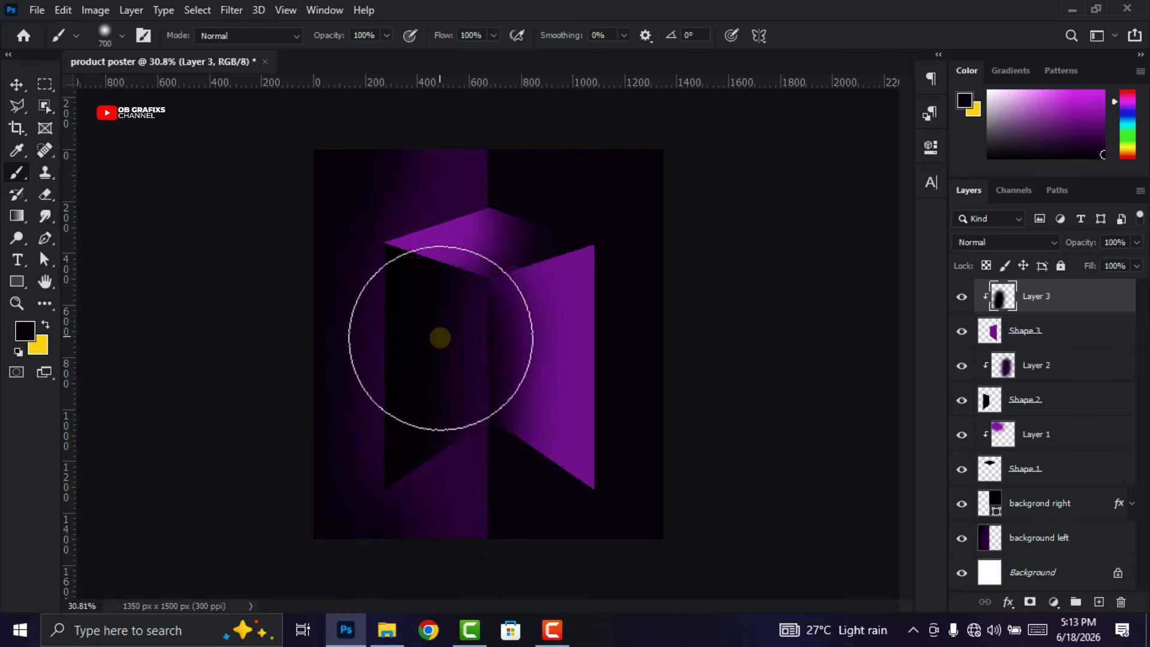
{"action": "left_click", "coordinate": [14, 89]}
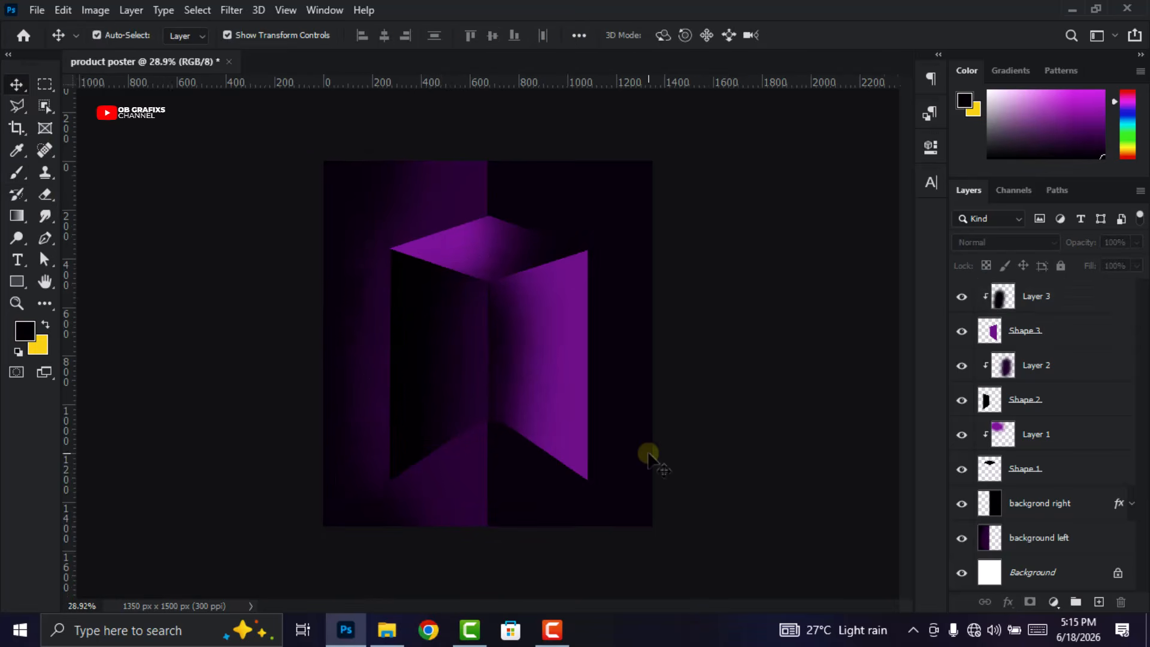
Rasterize the layer style of the dark right background layer
{"action": "scroll", "coordinate": [648, 455], "scroll_direction": "up", "scroll_amount": 1}
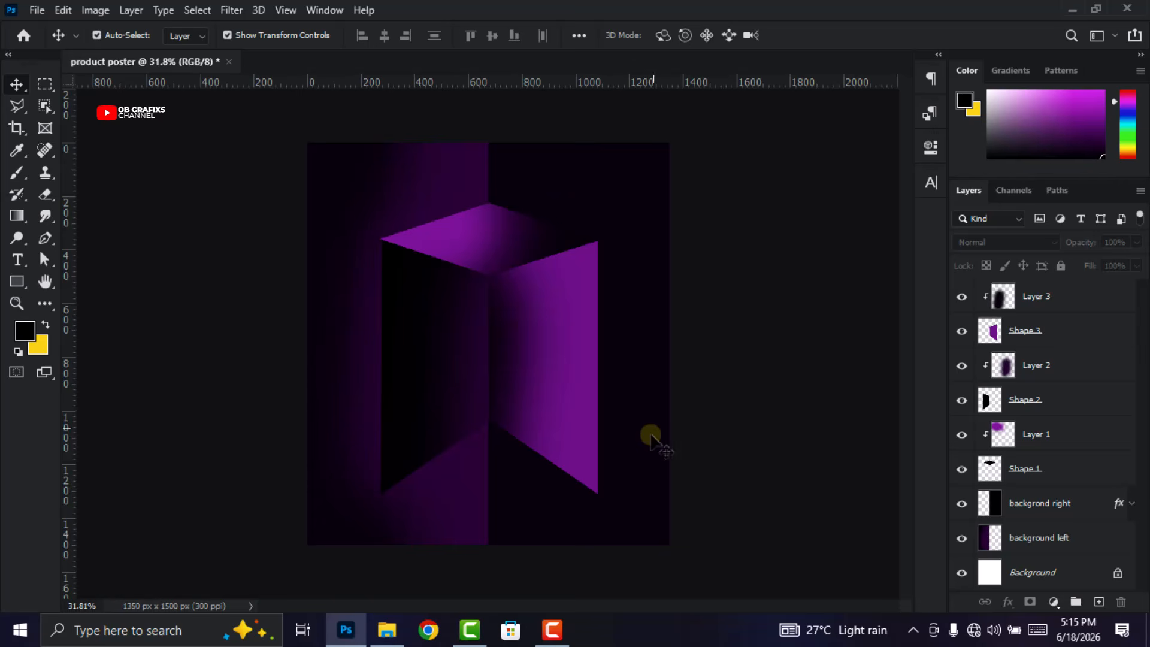
{"action": "left_click", "coordinate": [649, 444]}
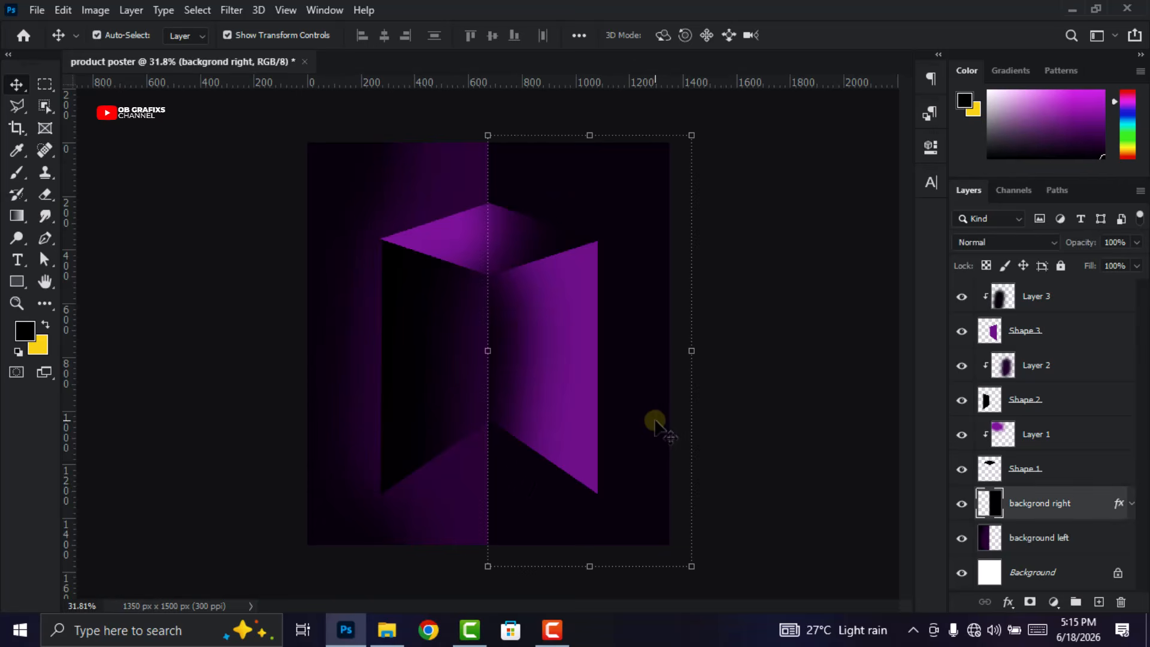
{"action": "right_click", "coordinate": [1042, 508]}
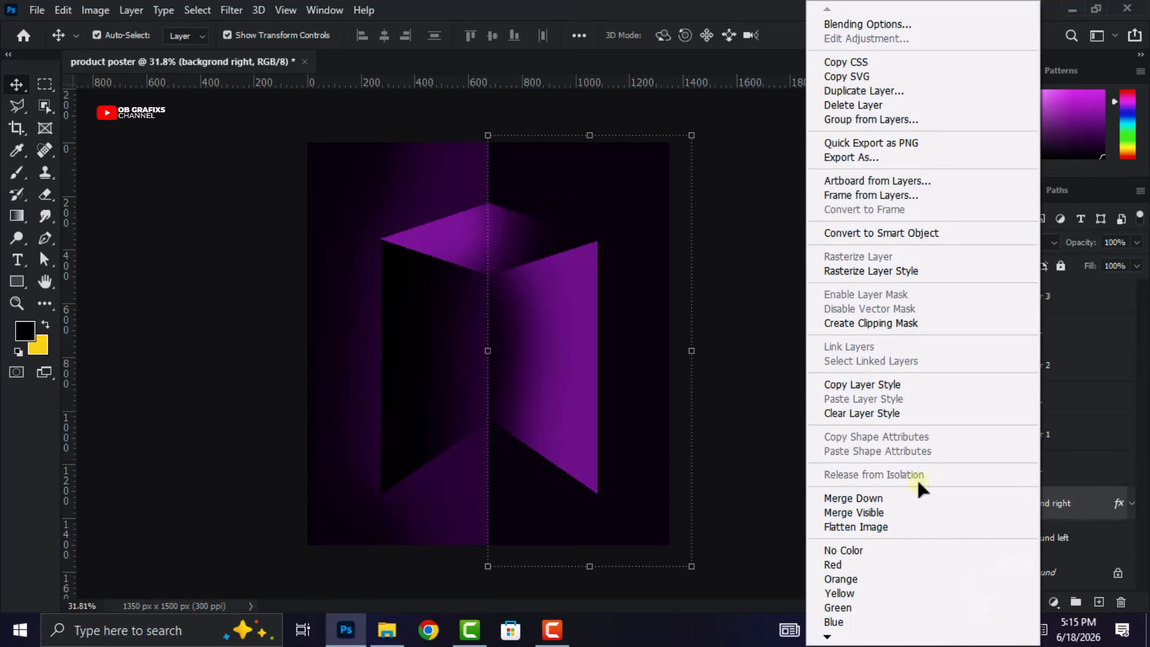
{"action": "left_click", "coordinate": [904, 271]}
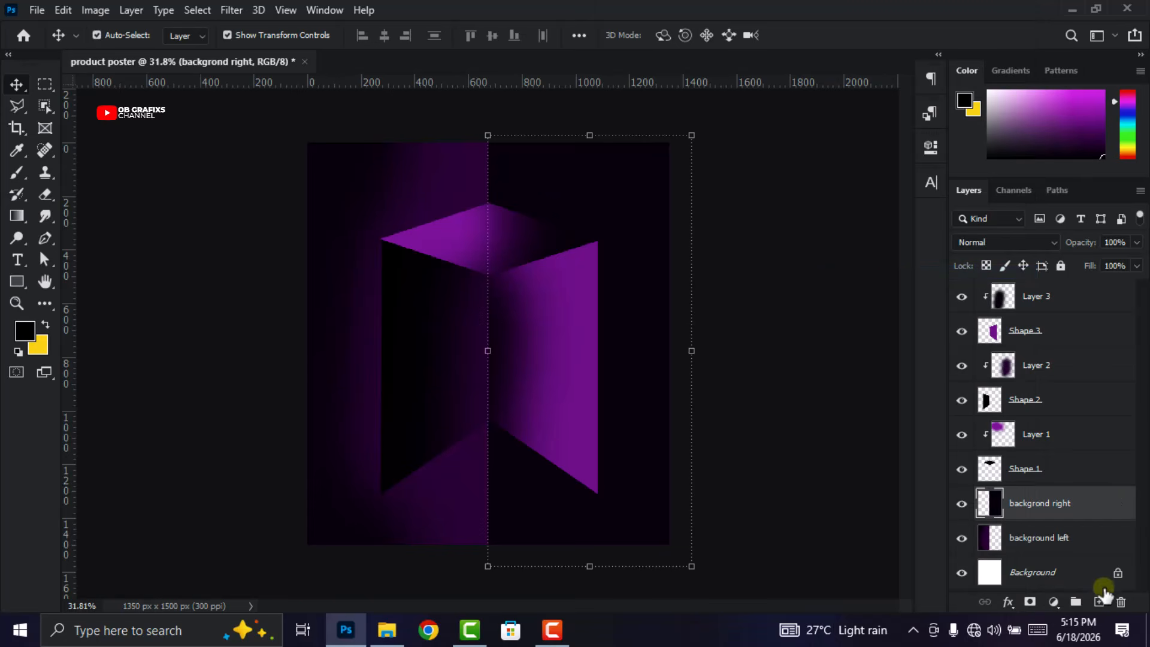
Add a new empty layer above the right background and clip it to that background with a clipping mask
{"action": "left_click", "coordinate": [1098, 603]}
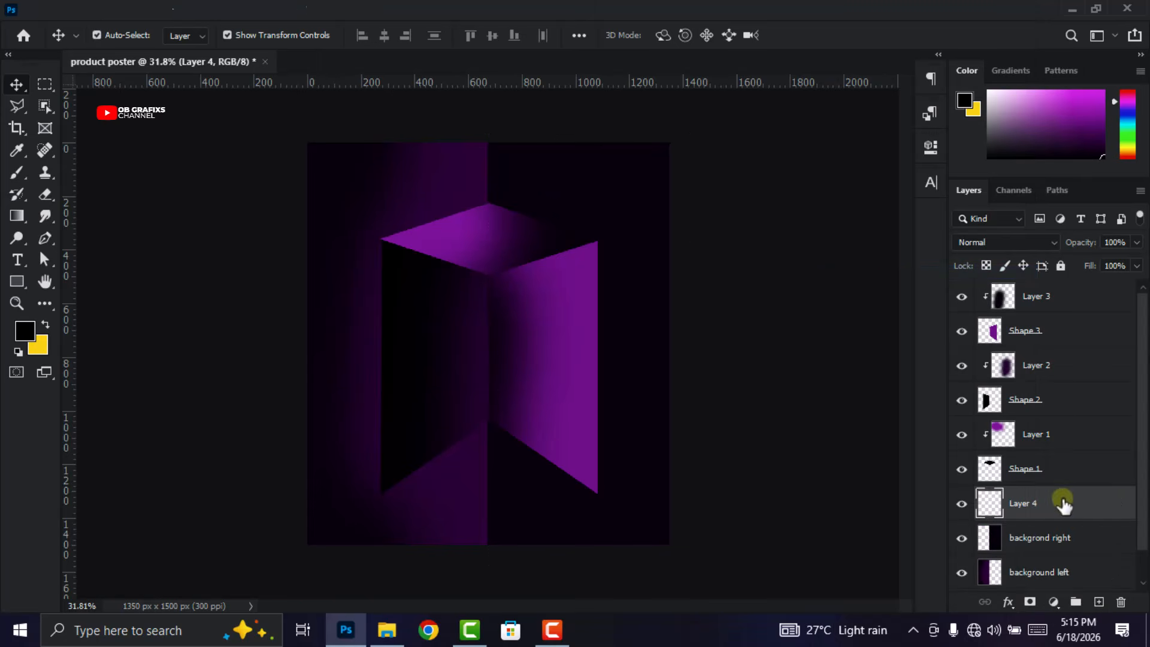
{"action": "right_click", "coordinate": [1065, 506]}
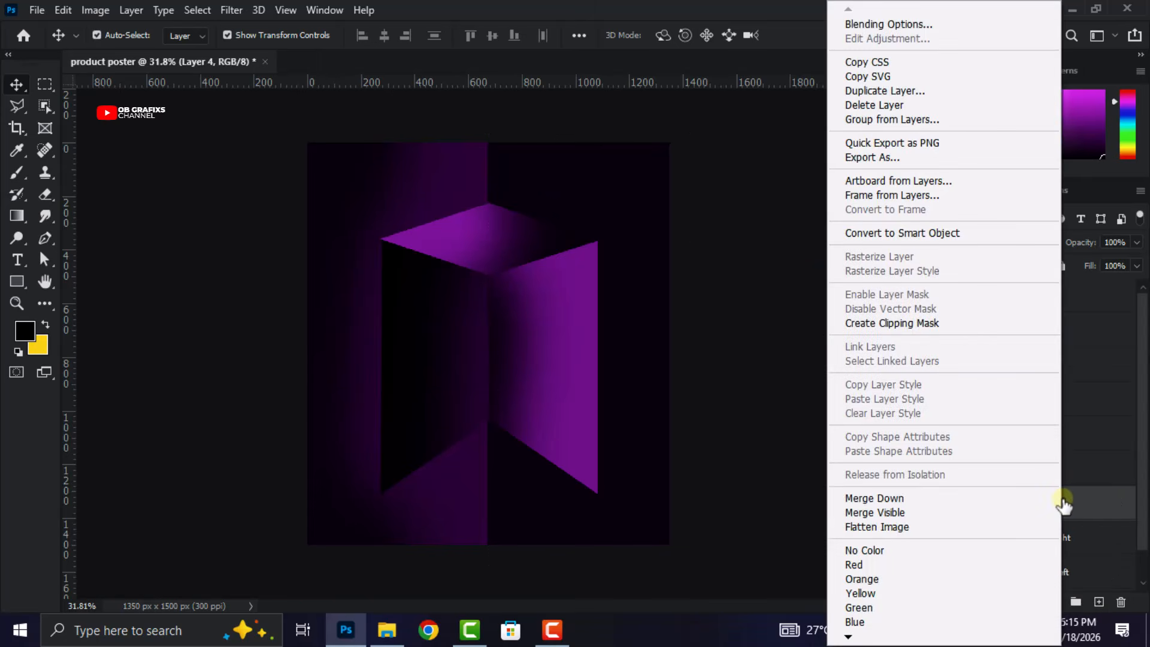
{"action": "left_click", "coordinate": [908, 324]}
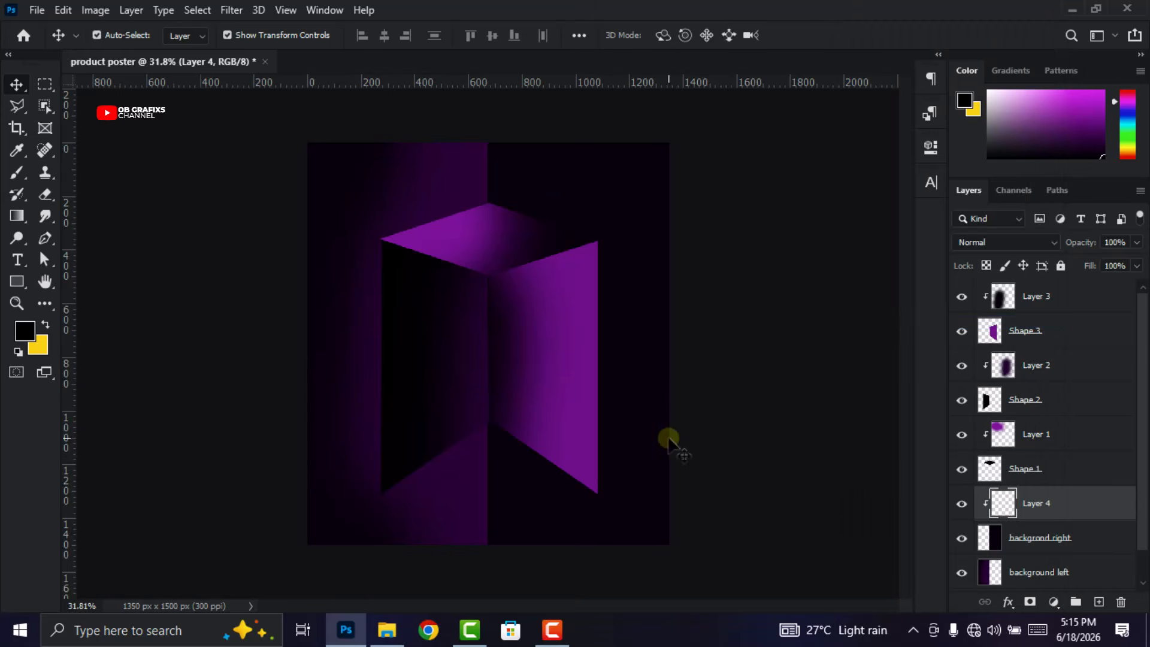
Darken the right background's upper and lower areas on its clipped layer with the soft 700 px brush in black
{"action": "left_click", "coordinate": [25, 332]}
{"action": "left_click", "coordinate": [891, 514]}
{"action": "left_click", "coordinate": [1032, 261]}
{"action": "key", "text": "v"}
{"action": "left_click", "coordinate": [15, 176]}
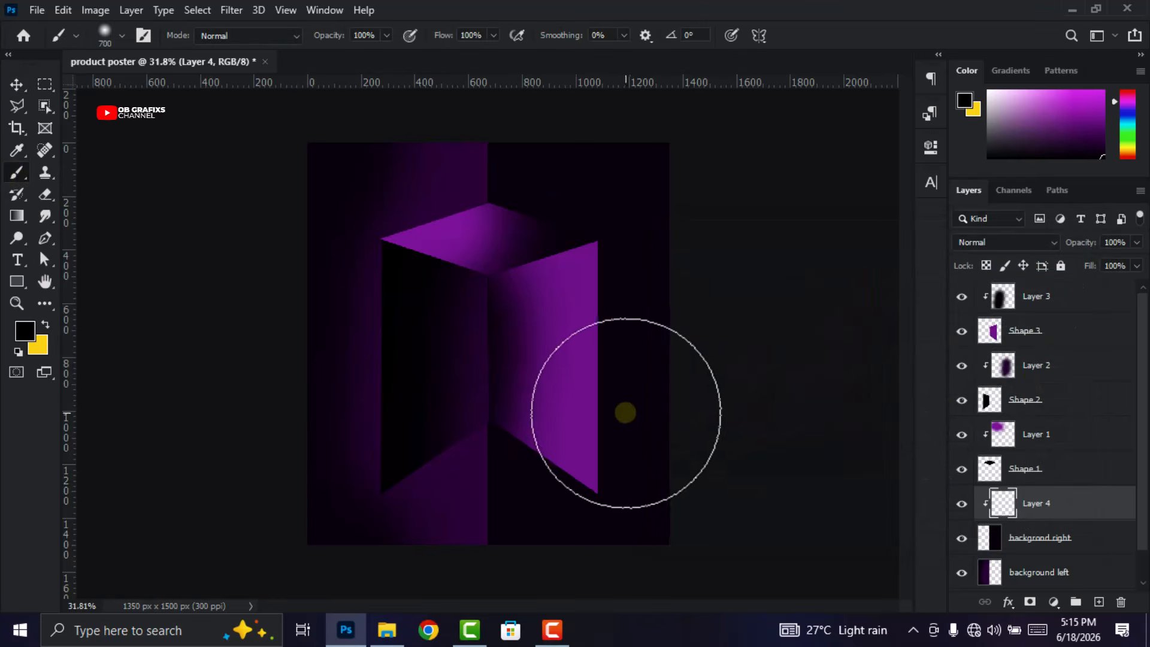
{"action": "mouse_move", "coordinate": [546, 254]}
{"action": "left_mouse_down"}
{"action": "mouse_move", "coordinate": [527, 189]}
{"action": "mouse_move", "coordinate": [575, 179]}
{"action": "left_mouse_up"}
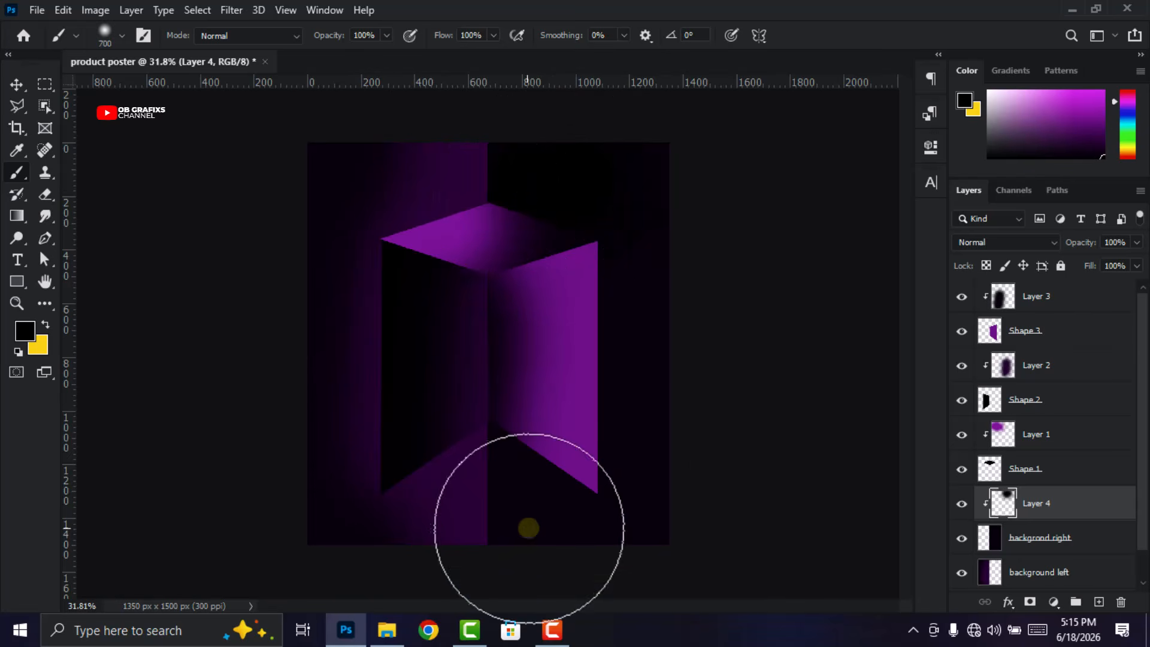
{"action": "key", "text": "v"}
{"action": "left_click", "coordinate": [828, 471]}
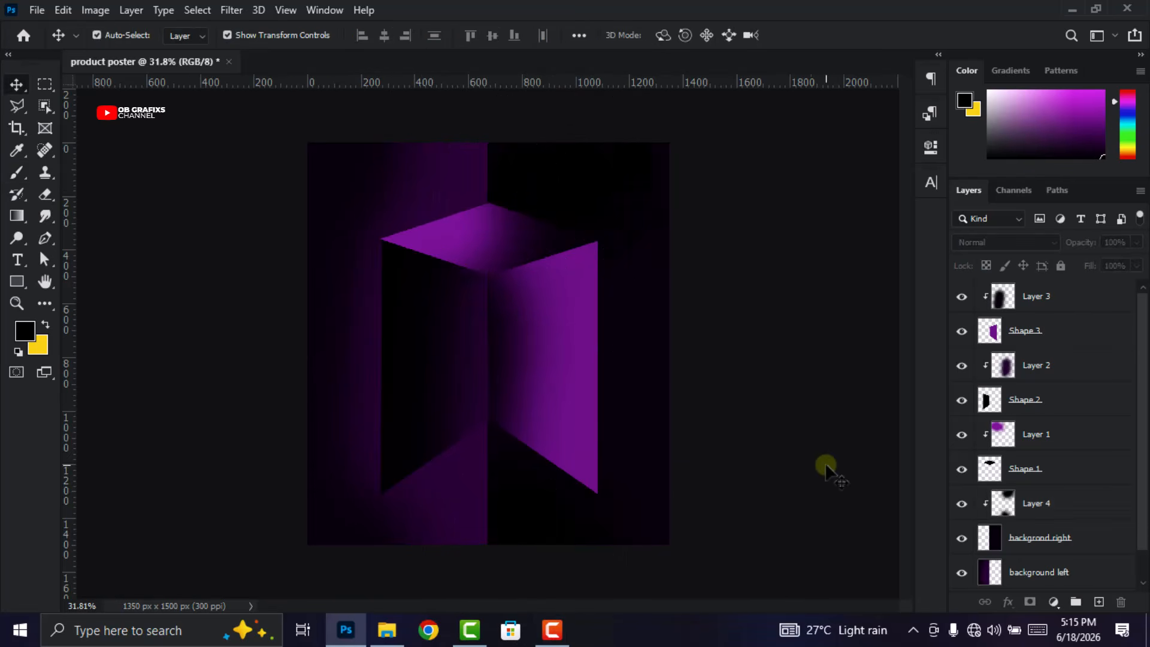
Brighten the right face's outer edge on its clipped layer, Layer 3, with the soft 700 px brush in purple b603d6
{"action": "left_click", "coordinate": [579, 352]}
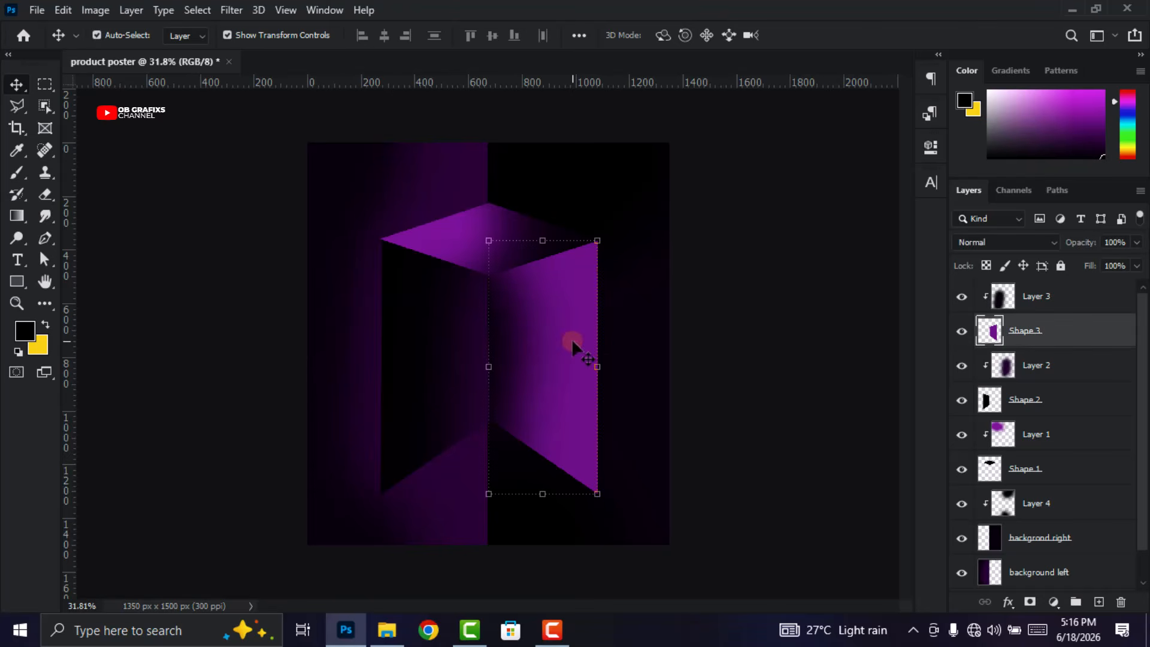
{"action": "left_click", "coordinate": [961, 331]}
{"action": "left_click", "coordinate": [961, 331]}
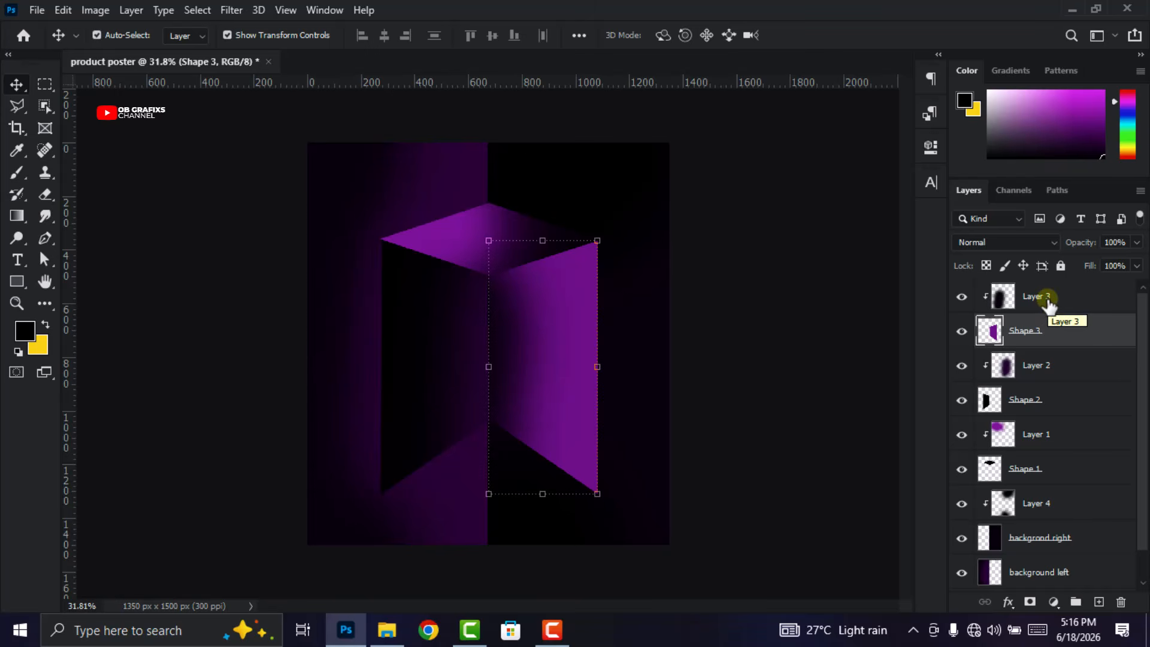
{"action": "left_click", "coordinate": [1048, 305]}
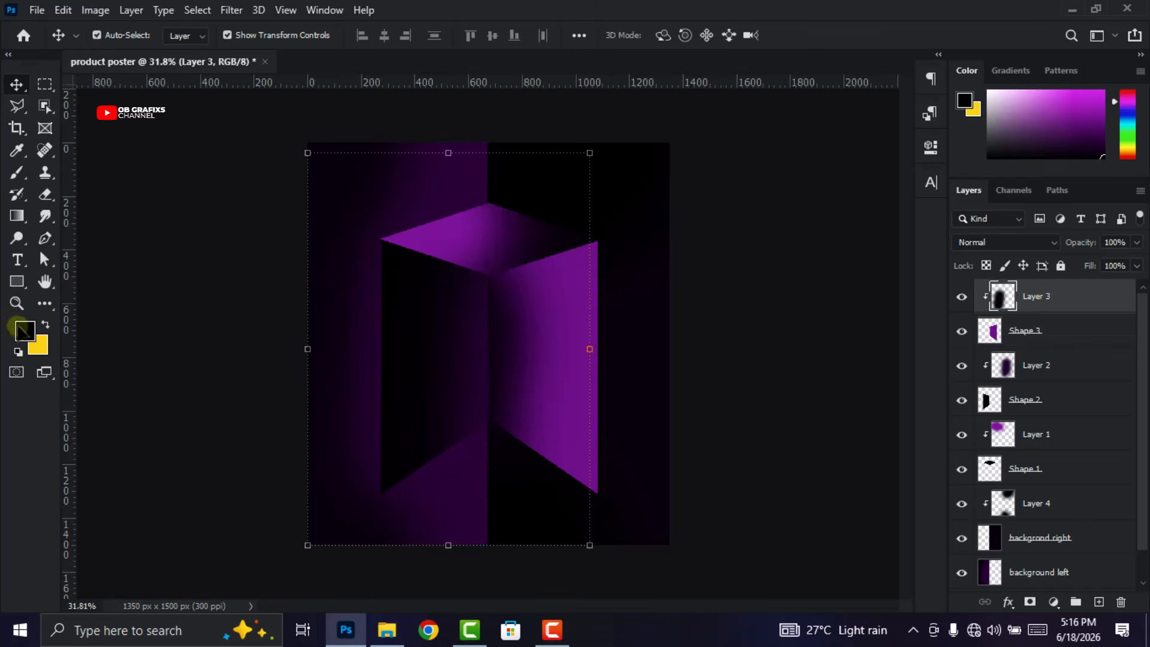
{"action": "left_click", "coordinate": [24, 330]}
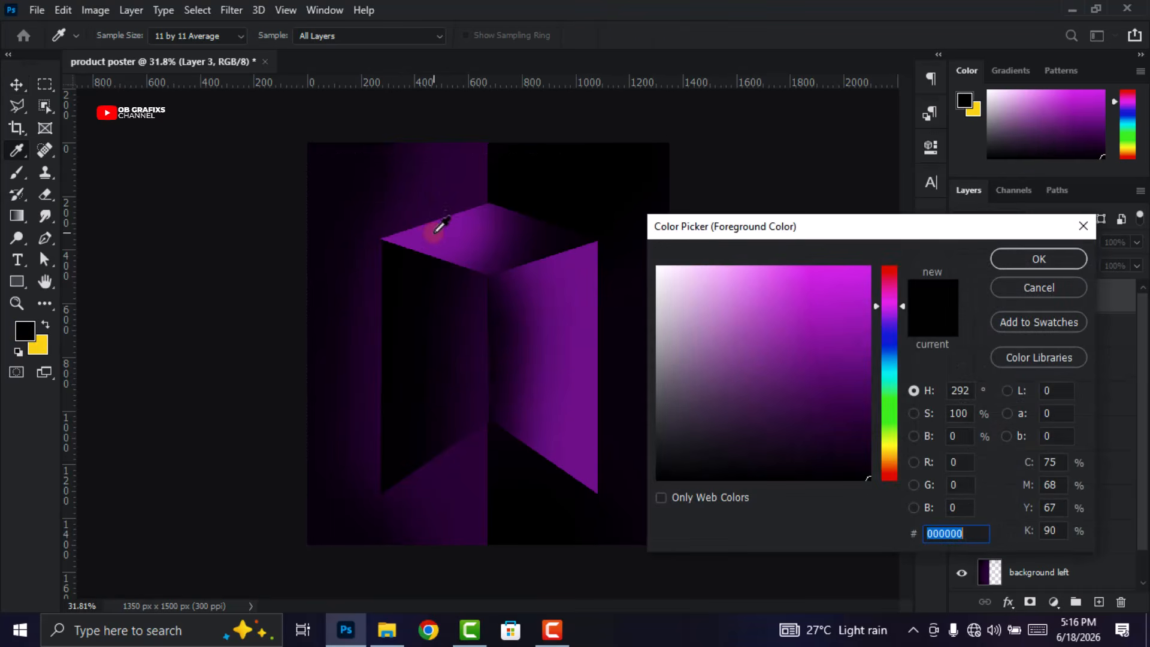
{"action": "left_click", "coordinate": [427, 234]}
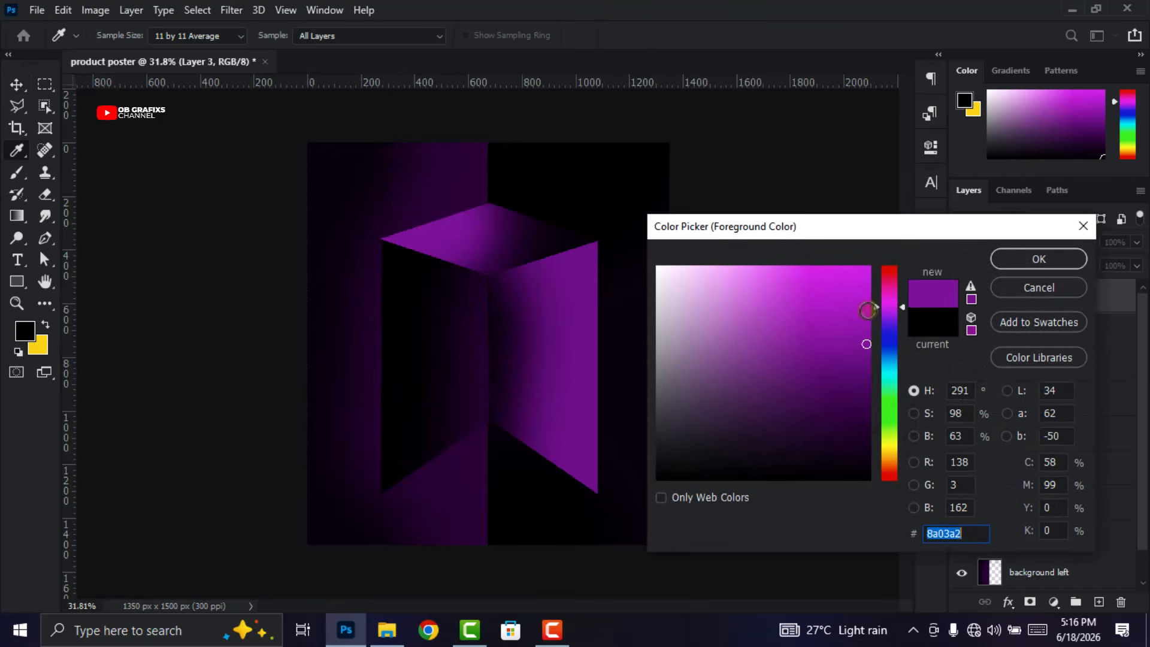
{"action": "left_click", "coordinate": [868, 311]}
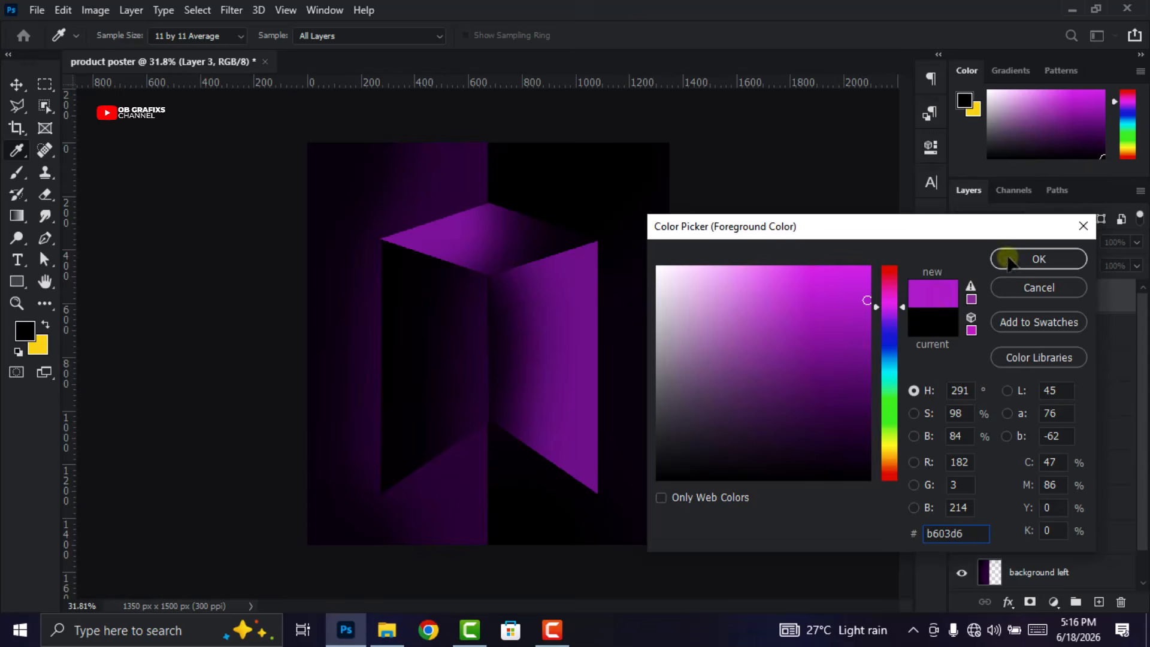
{"action": "left_click", "coordinate": [1007, 259]}
{"action": "left_click", "coordinate": [17, 175]}
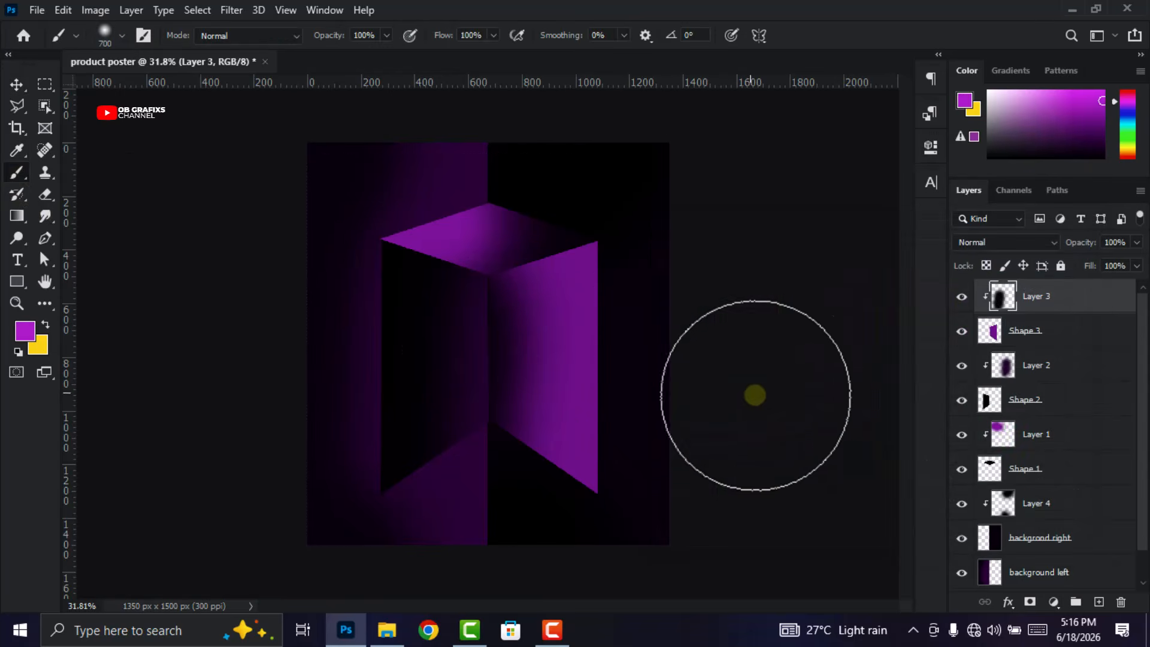
{"action": "left_click_drag", "start_coordinate": [641, 354], "coordinate": [680, 398]}
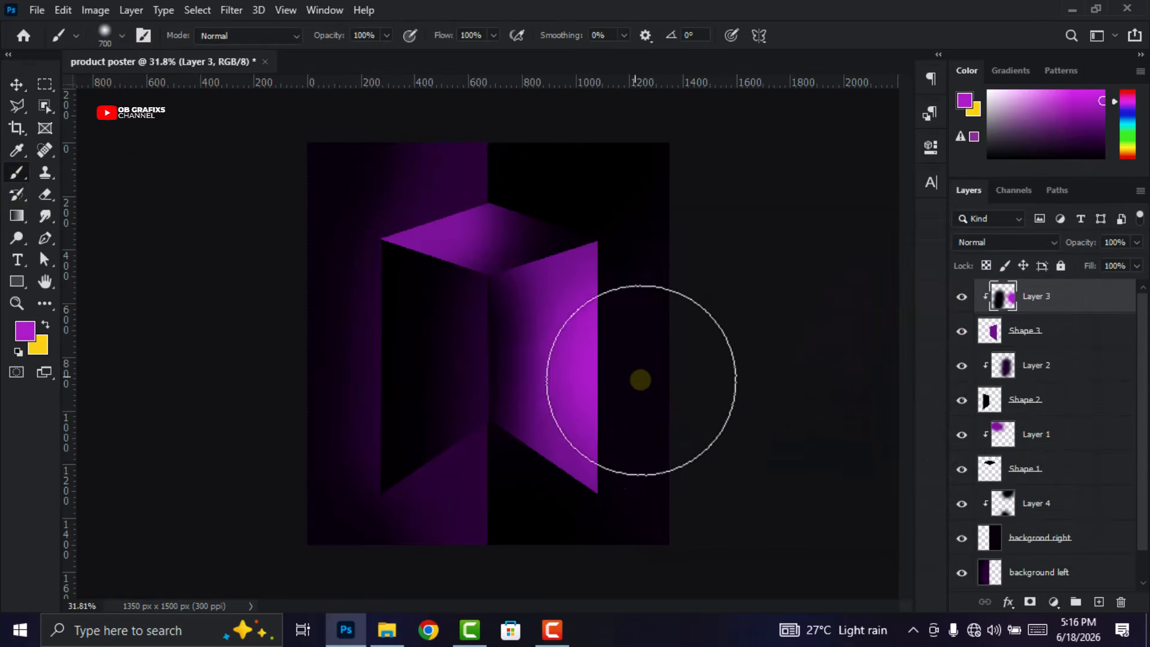
Intensify the glow along the right face's outer edge with the soft brush in the brighter purple c304e5
{"action": "left_click", "coordinate": [25, 330]}
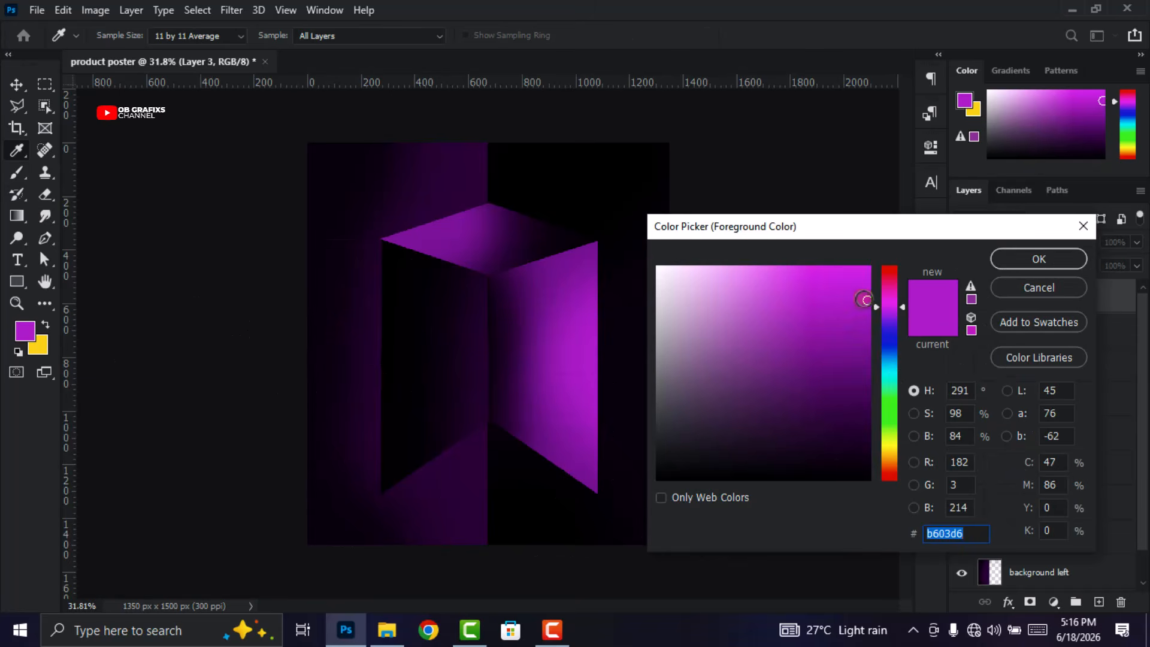
{"action": "left_click", "coordinate": [867, 292]}
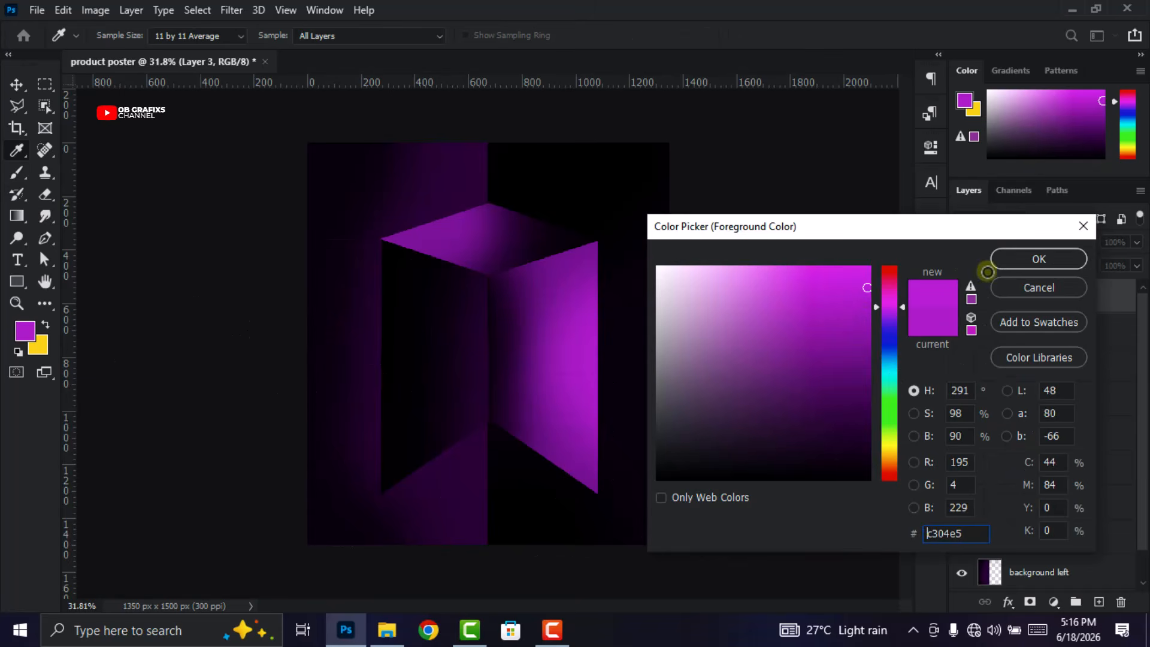
{"action": "key", "text": "Return"}
{"action": "mouse_move", "coordinate": [614, 348]}
{"action": "left_mouse_down"}
{"action": "mouse_move", "coordinate": [647, 449]}
{"action": "mouse_move", "coordinate": [654, 429]}
{"action": "left_mouse_up"}
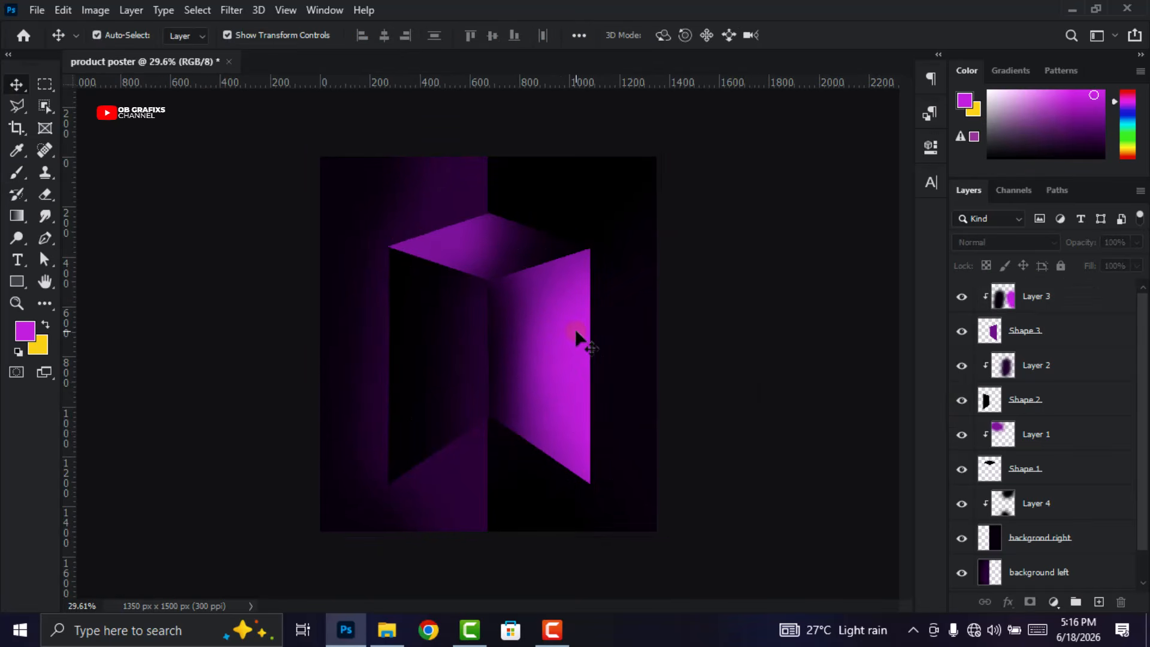
Place the gold star pngegg (6) from File Explorer's perfume flyer resources at the poster's right edge, scaled to about 15% and rotated about 19°
{"action": "left_click", "coordinate": [387, 629]}
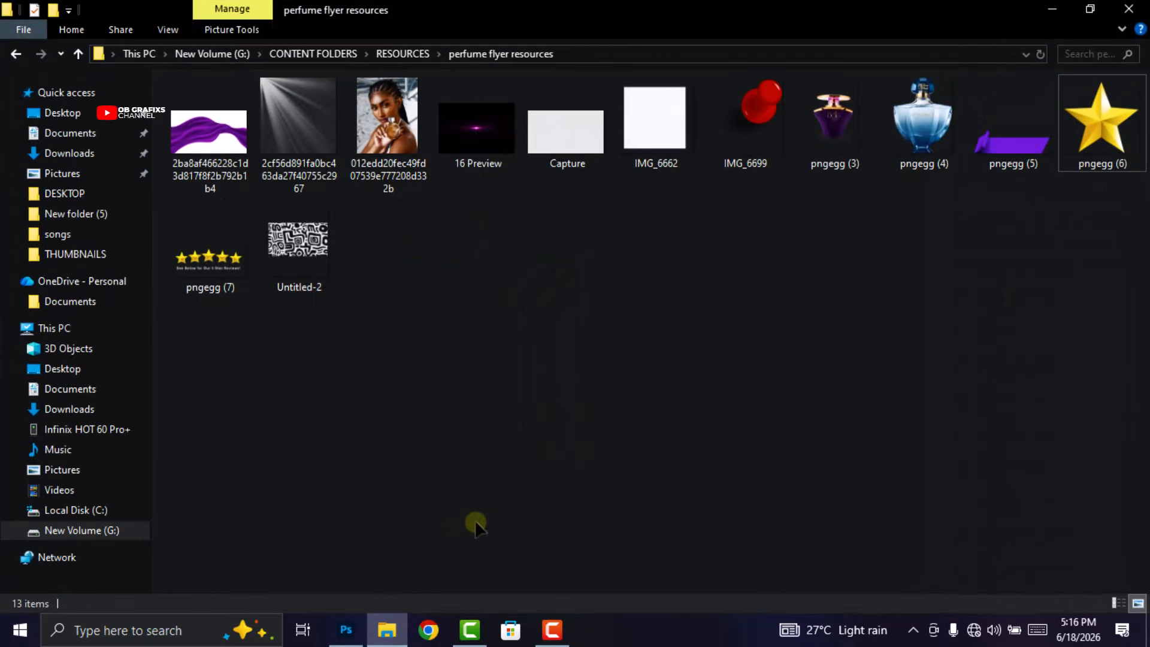
{"action": "left_click_drag", "start_coordinate": [1101, 120], "coordinate": [470, 326]}
{"action": "left_click_drag", "start_coordinate": [395, 270], "coordinate": [652, 366]}
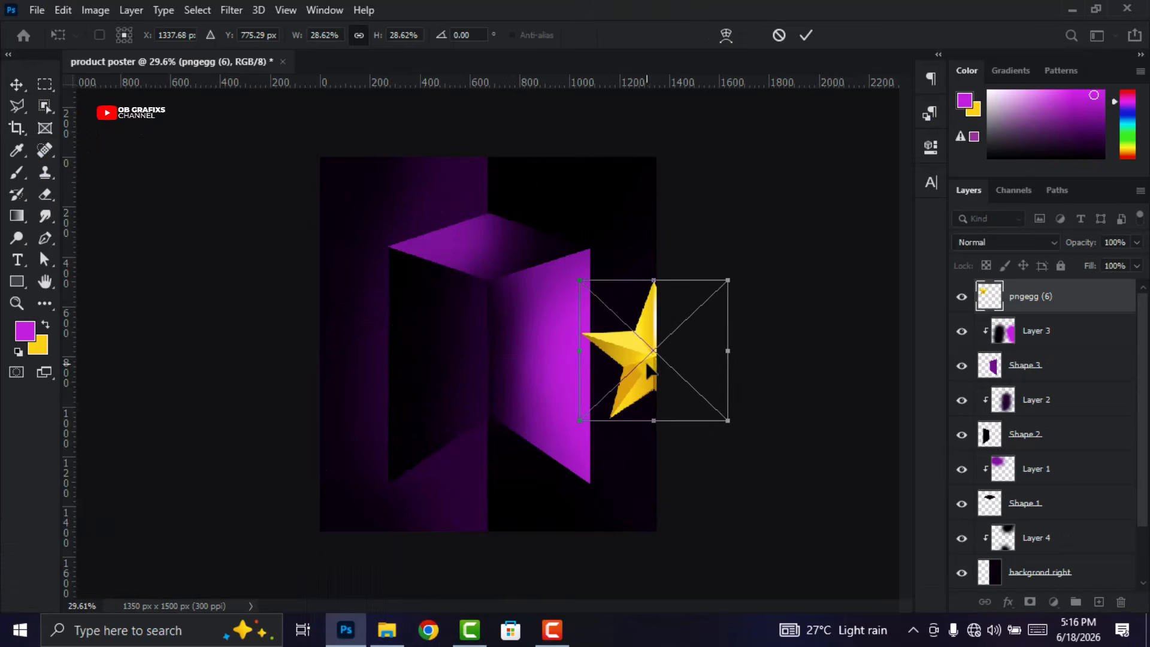
{"action": "left_click_drag", "start_coordinate": [745, 351], "coordinate": [740, 377]}
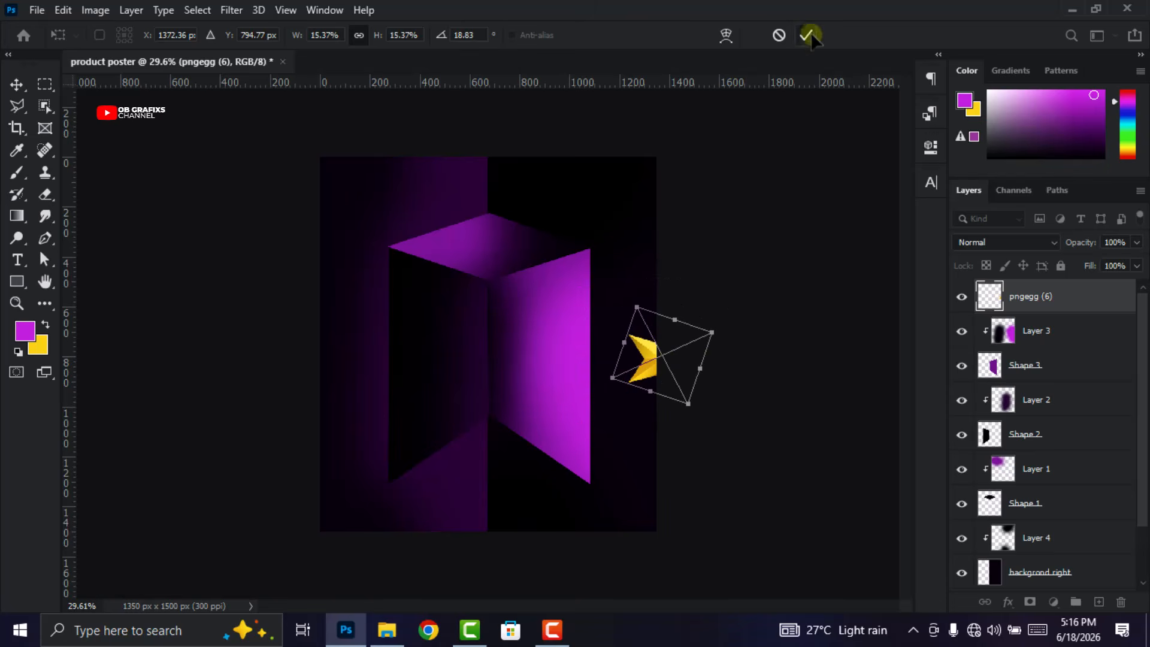
{"action": "left_click", "coordinate": [808, 35]}
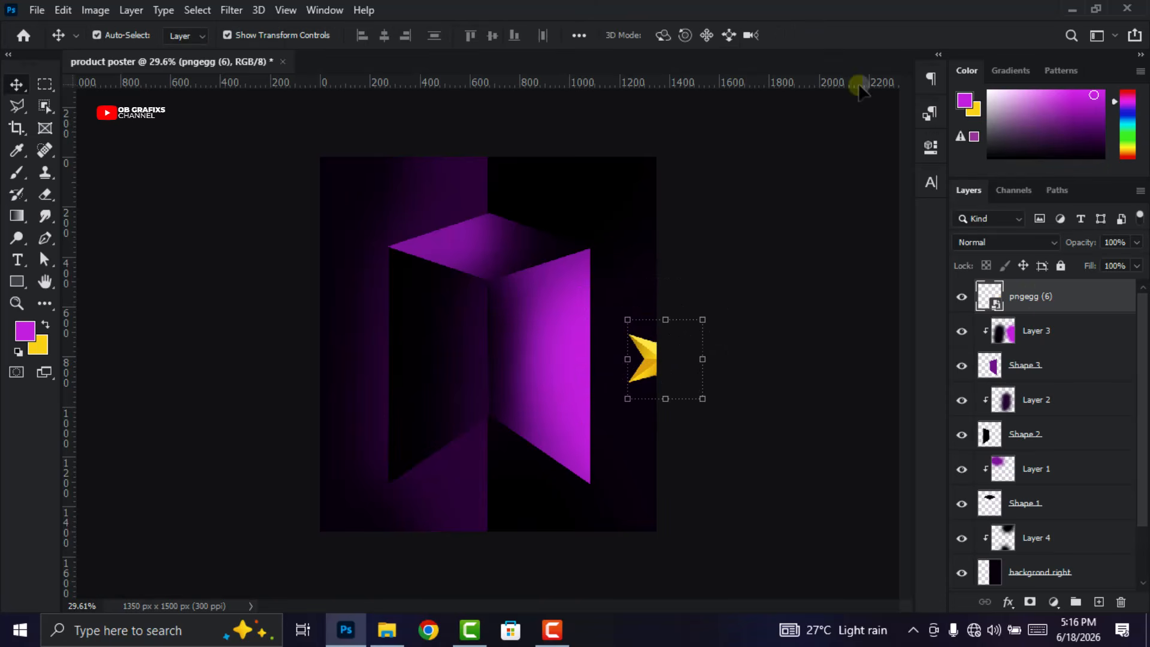
Set the star layer's blend mode to Hard Light and apply a Gaussian Blur with a 30-pixel radius
{"action": "left_click", "coordinate": [1030, 242]}
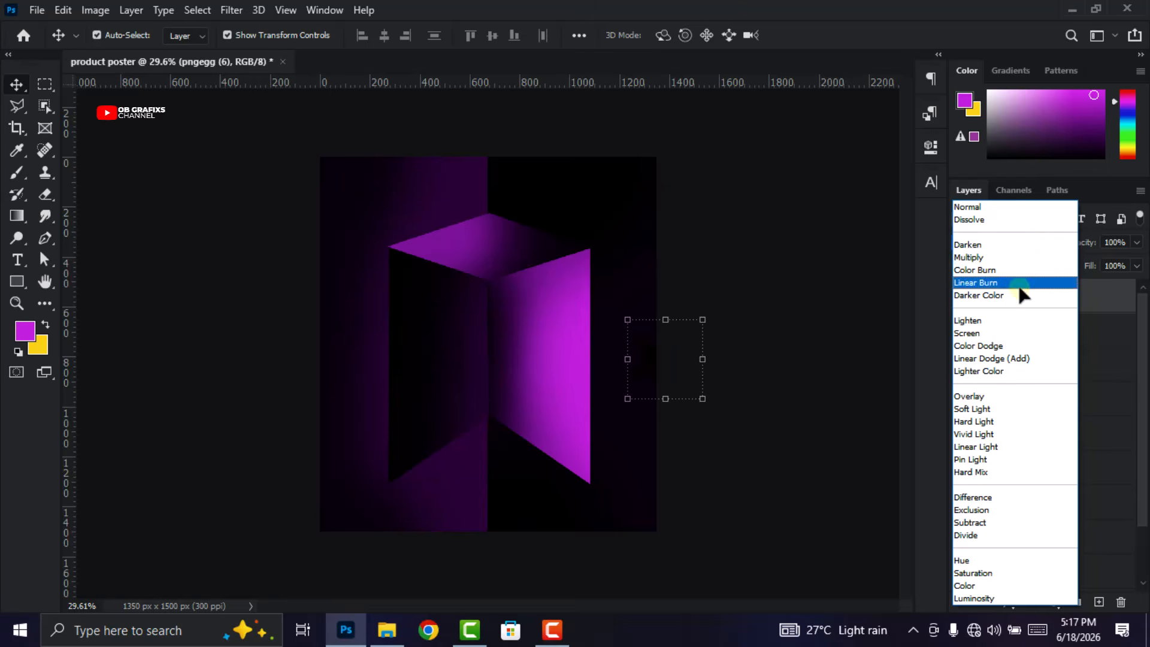
{"action": "left_click", "coordinate": [995, 422]}
{"action": "left_click", "coordinate": [232, 11]}
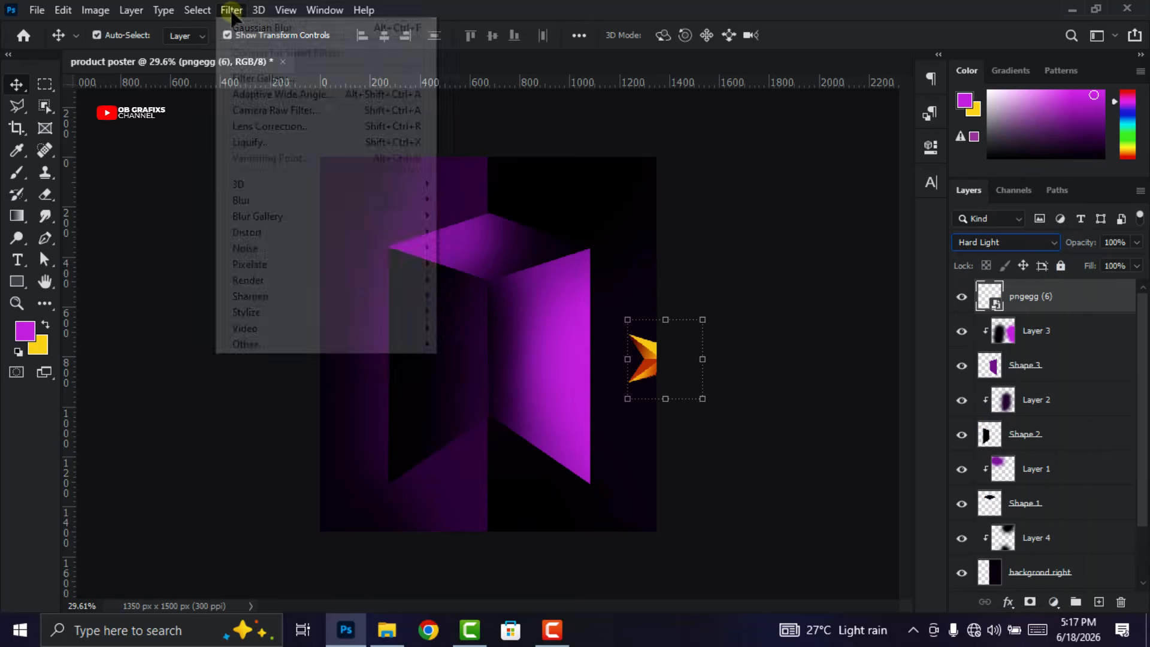
{"action": "mouse_move", "coordinate": [288, 204]}
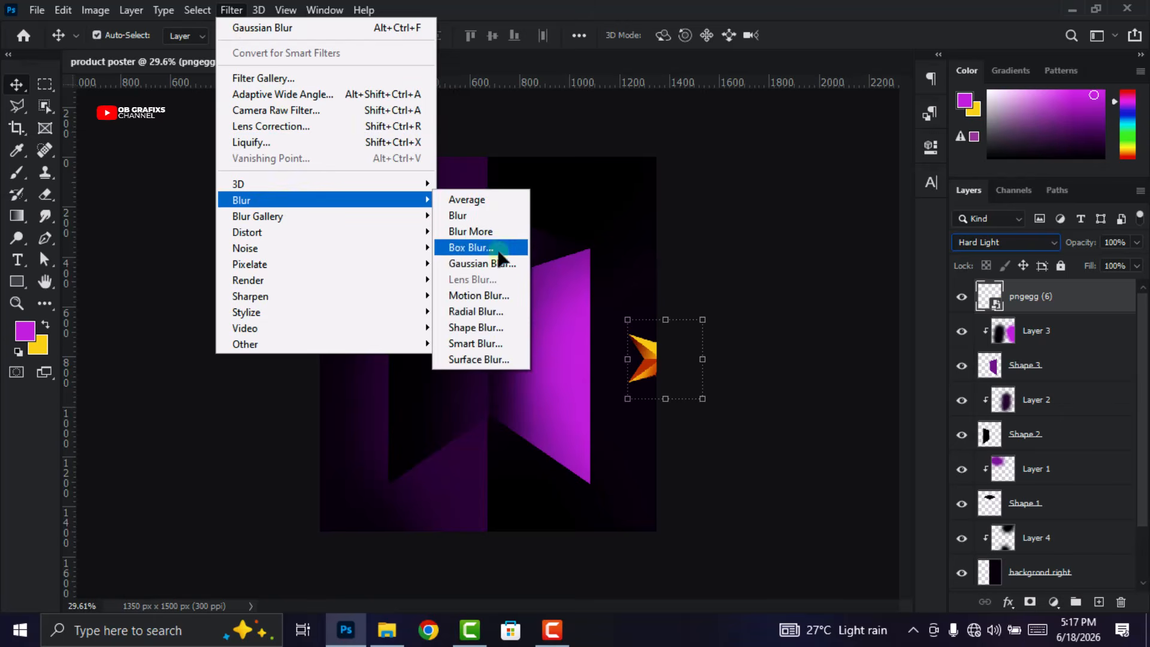
{"action": "left_click", "coordinate": [467, 264]}
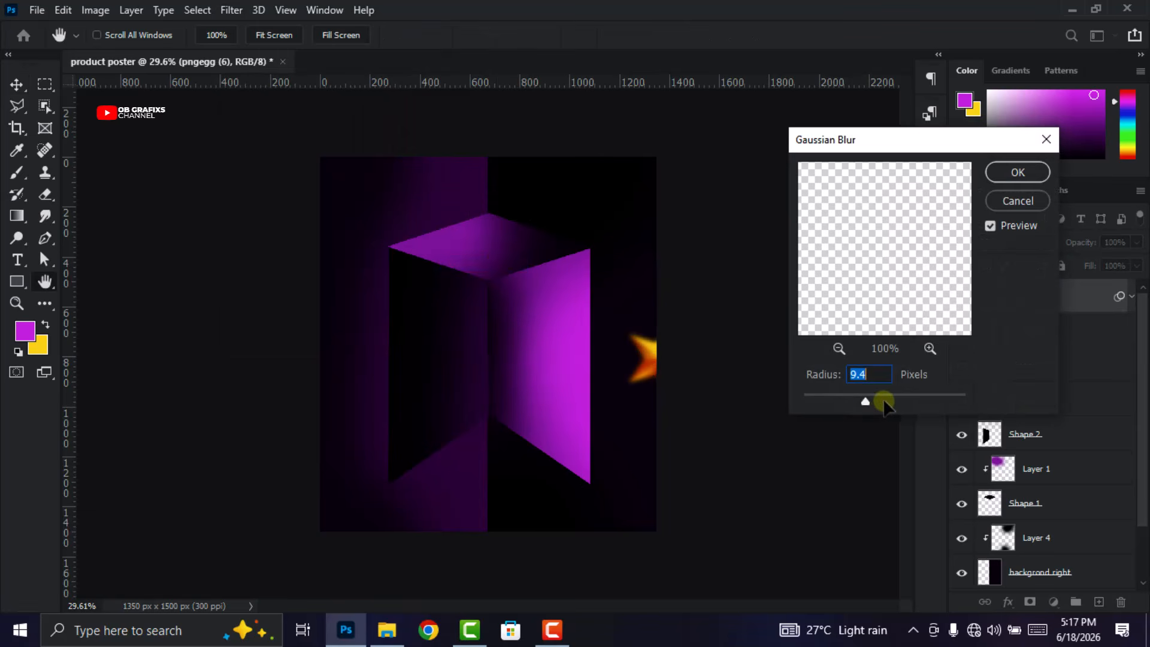
{"action": "left_click_drag", "start_coordinate": [884, 401], "coordinate": [886, 403]}
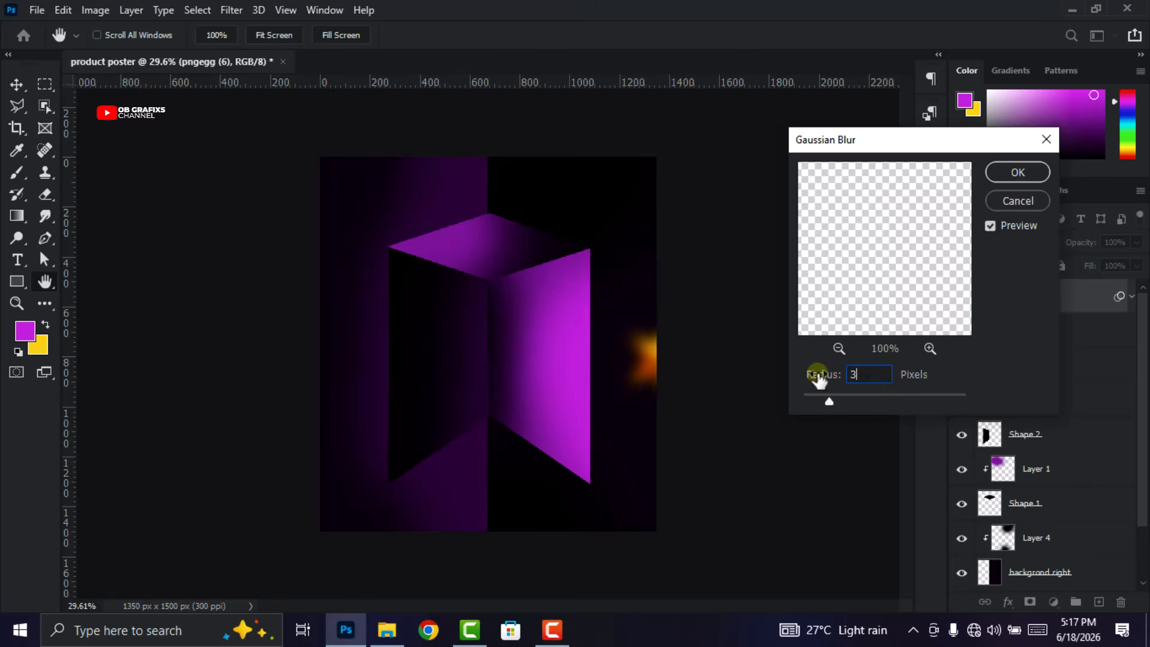
{"action": "left_click", "coordinate": [992, 175]}
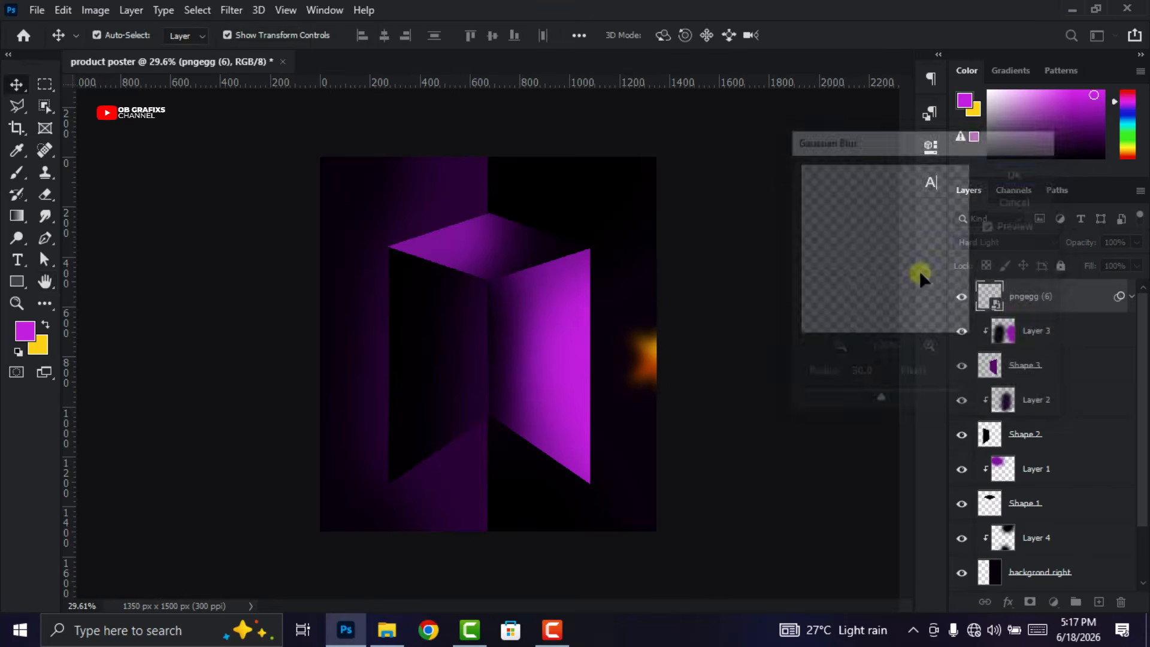
Enlarge the blurred star at the poster's right edge to about 20% scale with Free Transform
{"action": "key", "text": "ctrl+t"}
{"action": "left_click_drag", "start_coordinate": [657, 306], "coordinate": [644, 276]}
{"action": "left_click_drag", "start_coordinate": [644, 360], "coordinate": [641, 364]}
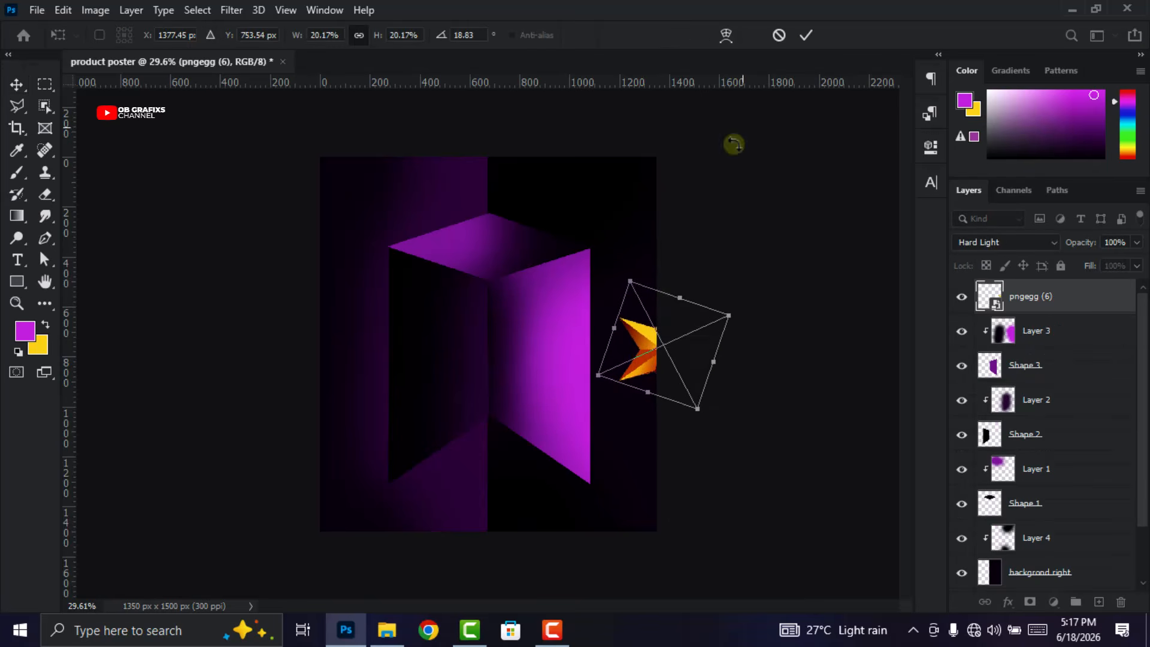
{"action": "left_click", "coordinate": [804, 34]}
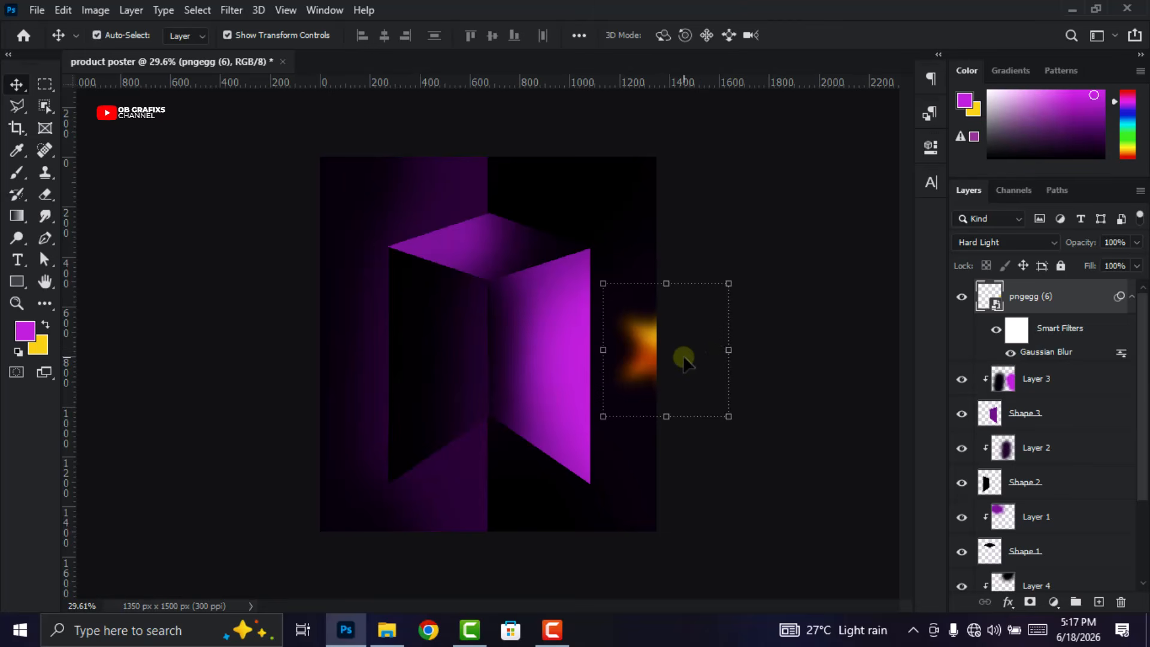
Duplicate the blurred star layer and move the copy to the poster's lower-left corner
{"action": "key", "text": "ctrl+j"}
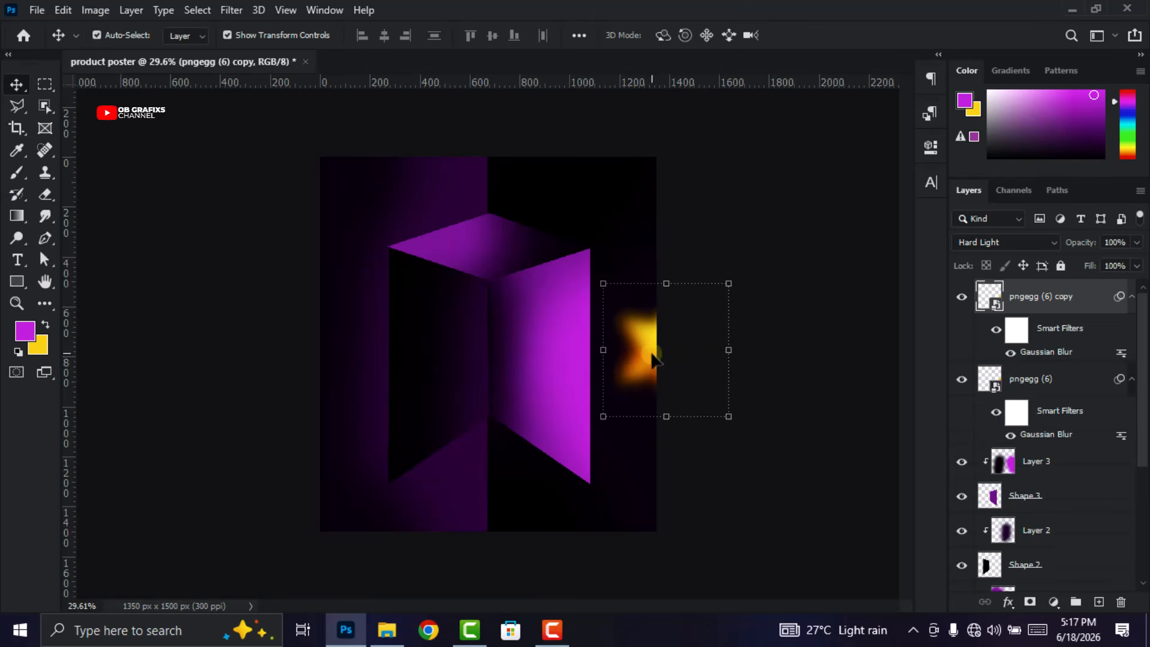
{"action": "left_click_drag", "start_coordinate": [637, 367], "coordinate": [307, 521]}
{"action": "left_click_drag", "start_coordinate": [403, 529], "coordinate": [398, 501]}
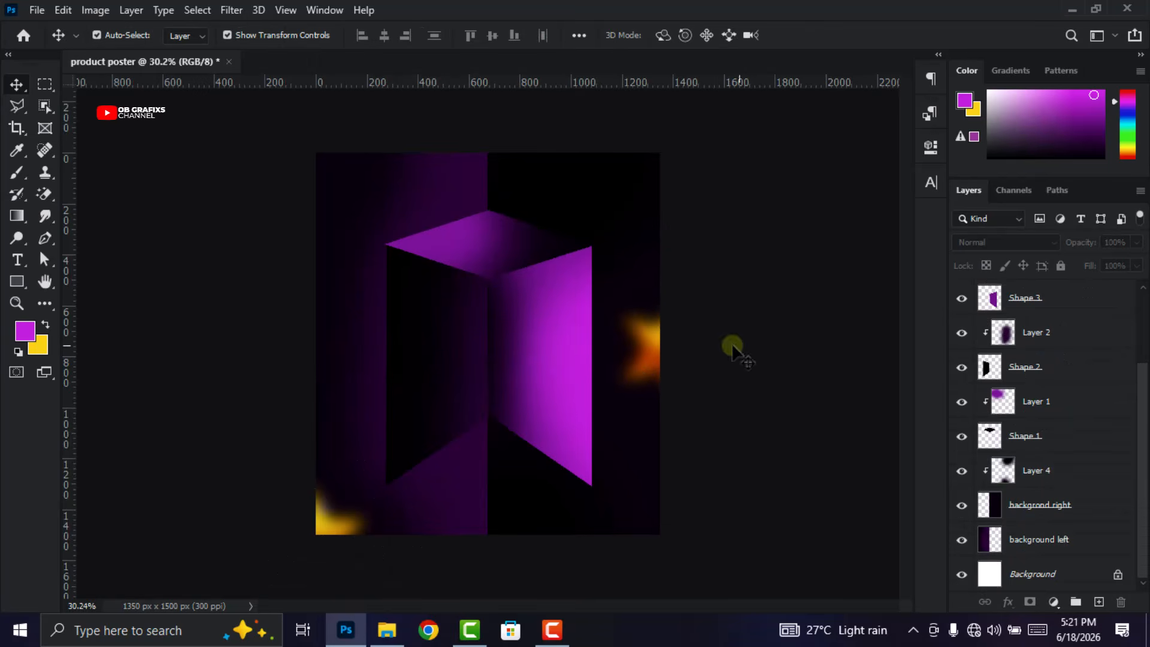
Place the purple draped-fabric image from File Explorer's perfume flyer resources folder across the middle of the poster
{"action": "left_click", "coordinate": [388, 633]}
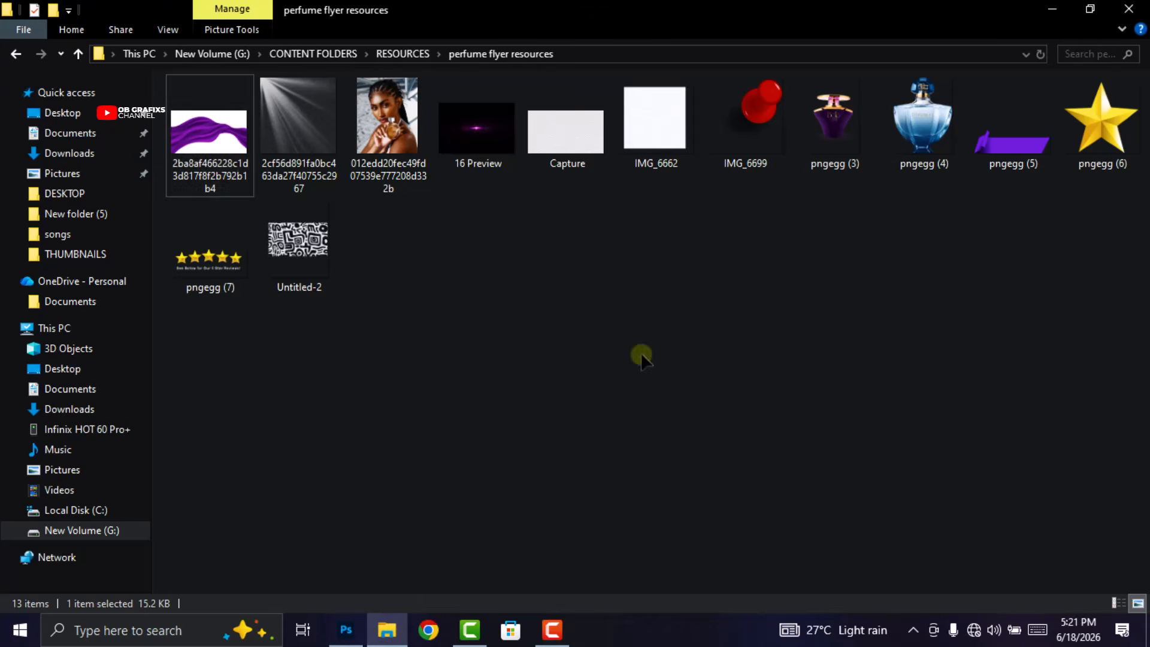
{"action": "left_click_drag", "start_coordinate": [212, 162], "coordinate": [508, 414]}
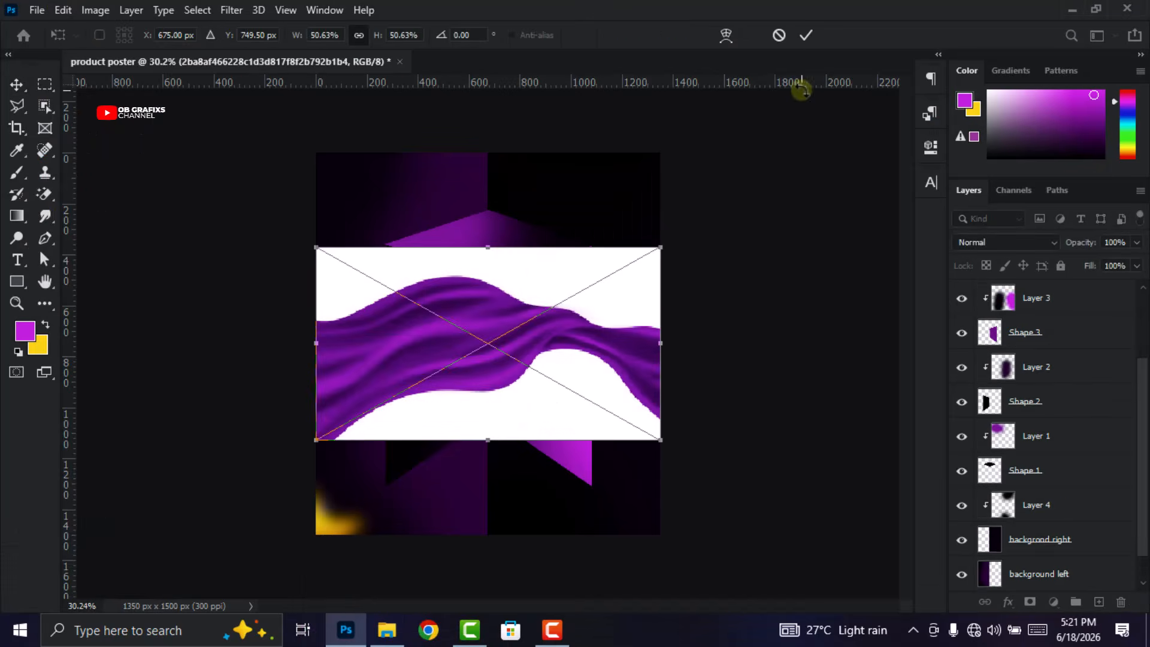
{"action": "left_click", "coordinate": [809, 36]}
Rasterize the placed purple fabric layer at the top of the layer stack
{"action": "scroll", "coordinate": [1076, 413], "scroll_direction": "up", "scroll_amount": 3}
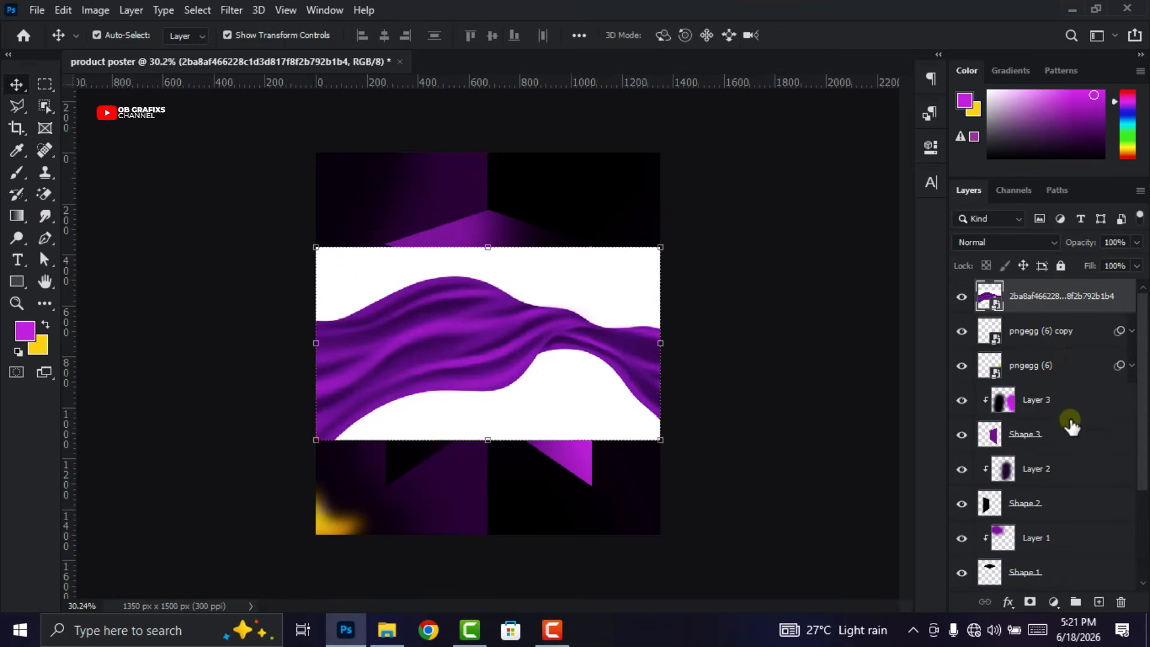
{"action": "right_click", "coordinate": [1046, 307]}
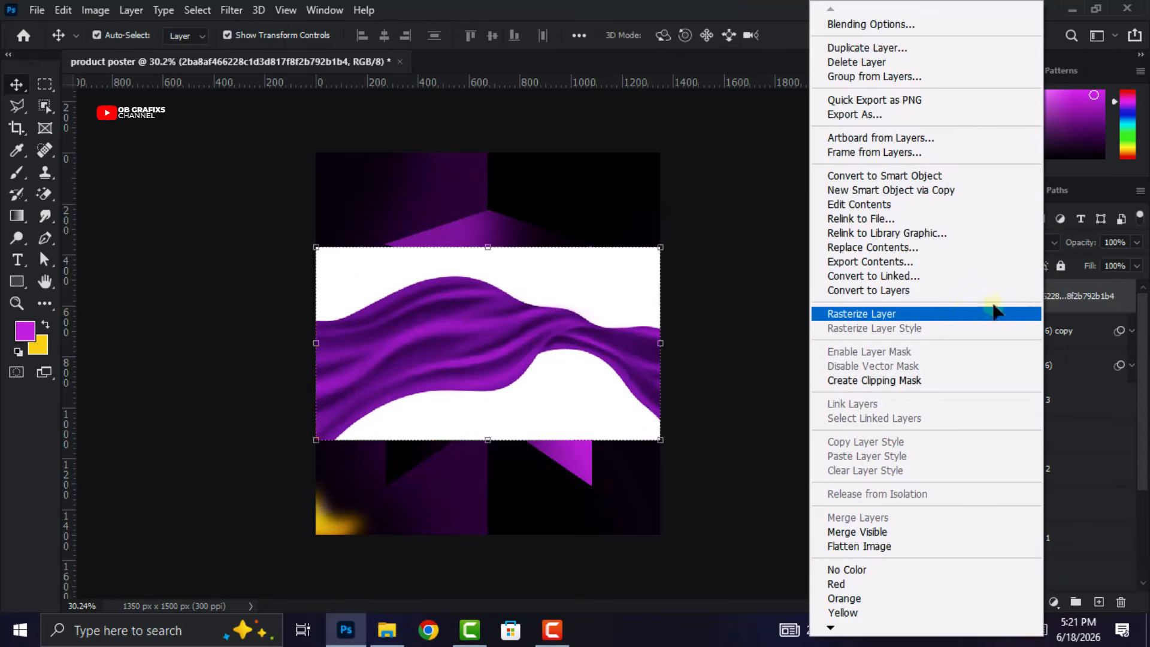
{"action": "left_click", "coordinate": [950, 313]}
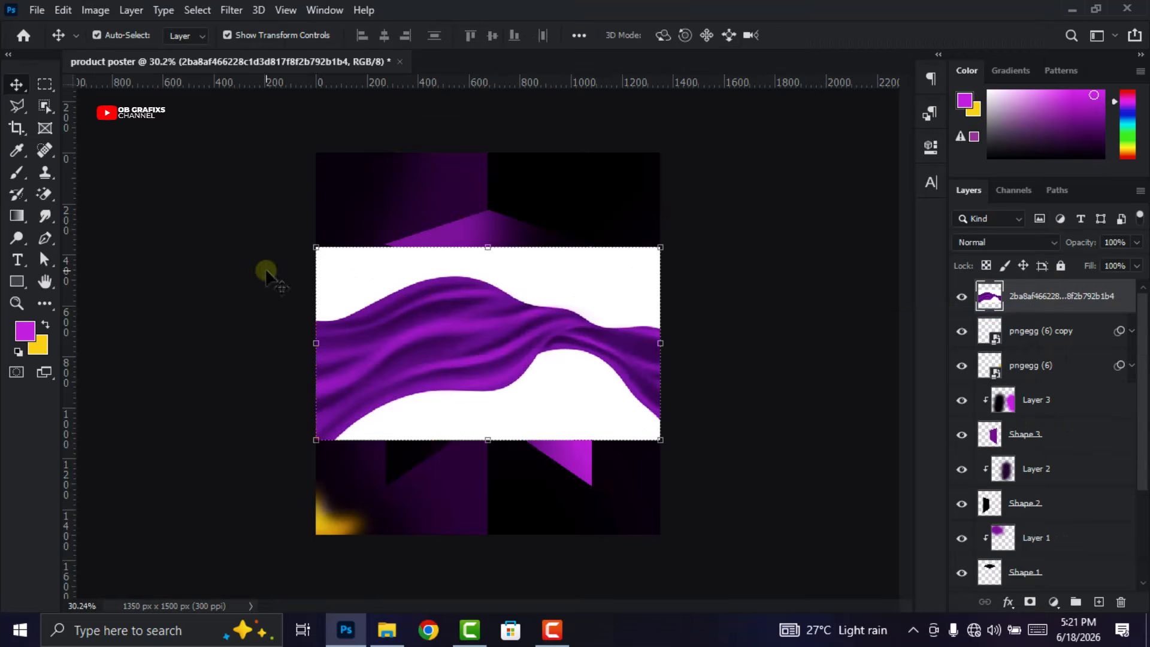
Erase the white background above and below the purple fabric with the Magic Eraser tool
{"action": "left_click", "coordinate": [41, 195]}
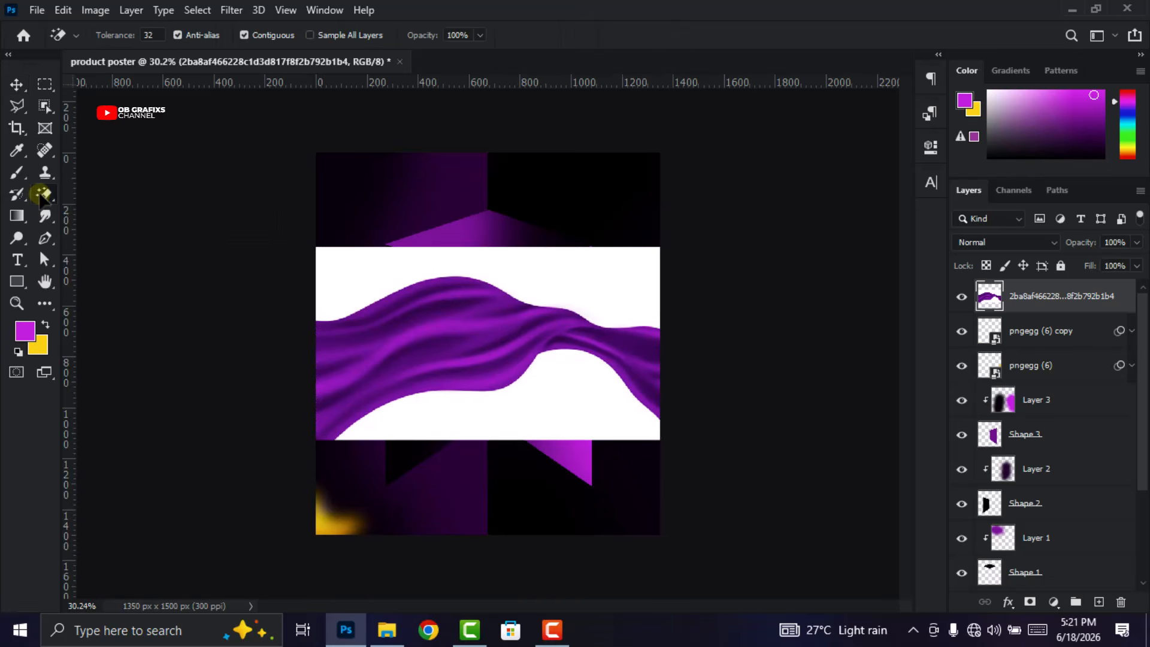
{"action": "right_click", "coordinate": [41, 195]}
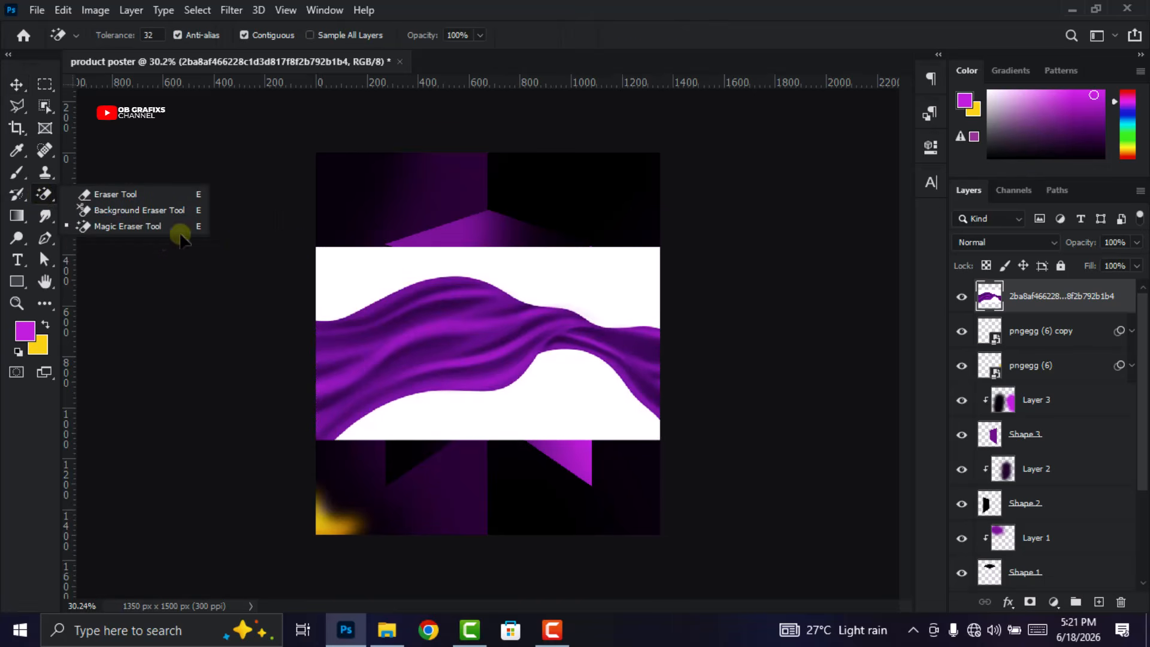
{"action": "left_click", "coordinate": [139, 227]}
{"action": "left_click", "coordinate": [569, 273]}
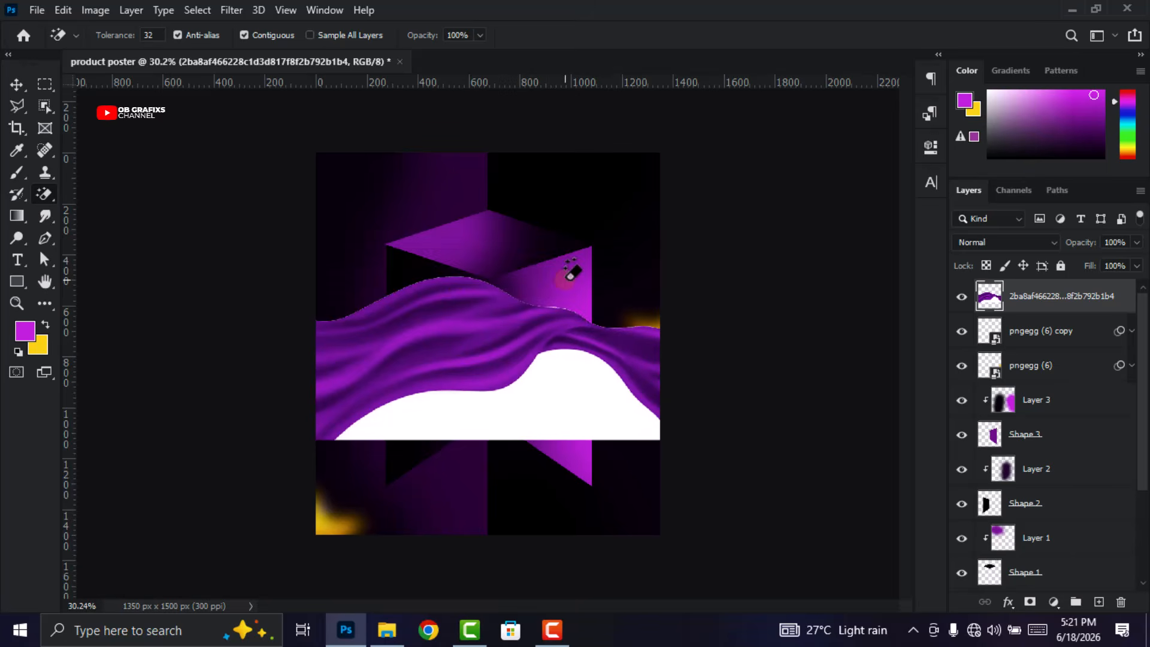
{"action": "left_click", "coordinate": [565, 395]}
Move and rotate the purple fabric so it hangs vertically along the poster's left edge
{"action": "left_click", "coordinate": [12, 79]}
{"action": "left_click_drag", "start_coordinate": [676, 366], "coordinate": [337, 296]}
{"action": "left_click_drag", "start_coordinate": [449, 467], "coordinate": [362, 501]}
{"action": "left_click_drag", "start_coordinate": [360, 282], "coordinate": [299, 257]}
{"action": "left_click_drag", "start_coordinate": [367, 289], "coordinate": [406, 308]}
{"action": "left_click", "coordinate": [834, 35]}
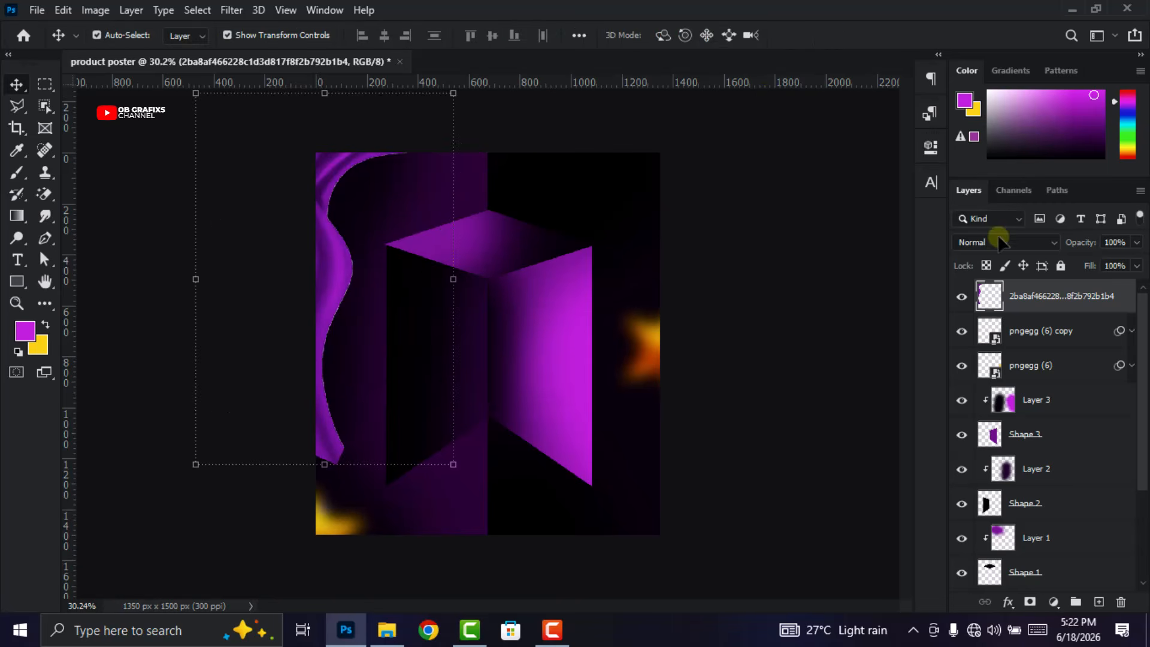
Set the fabric layer's blend mode to Divide and shift the fabric slightly downward along the poster's left edge
{"action": "left_click", "coordinate": [1025, 243]}
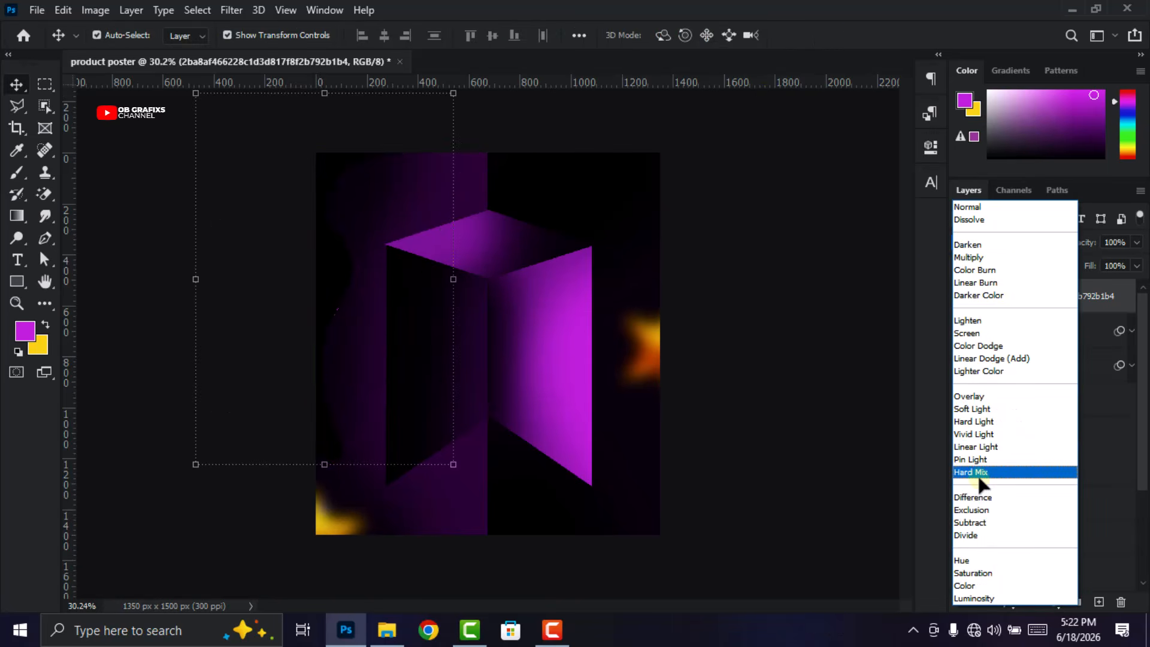
{"action": "left_click", "coordinate": [980, 537]}
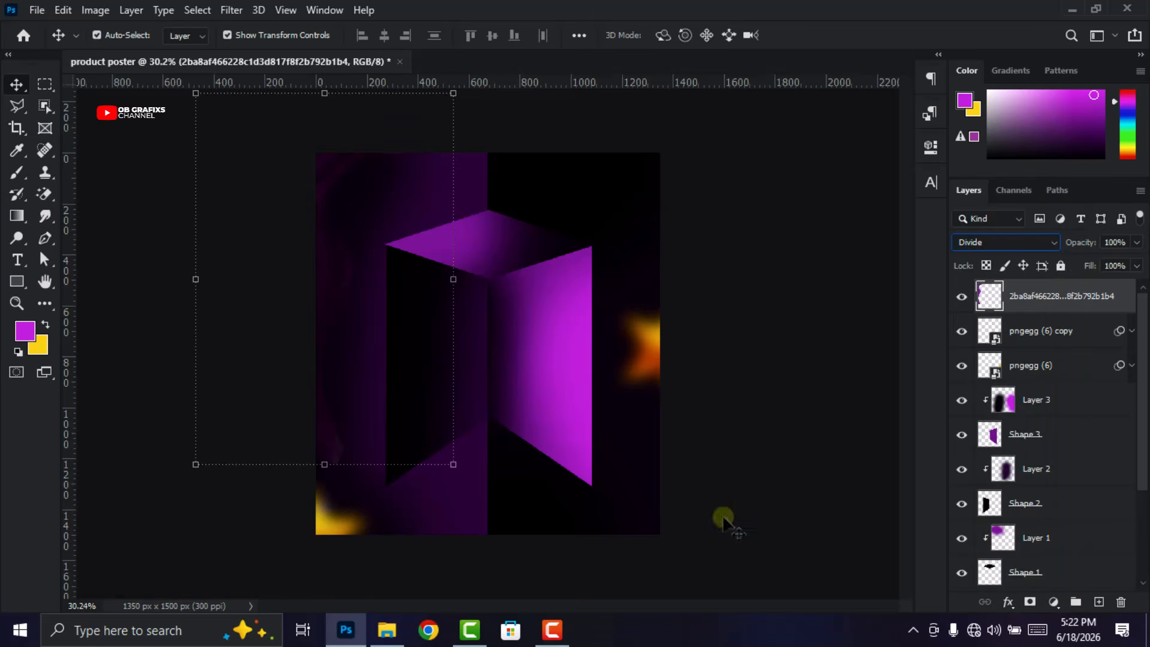
{"action": "left_click_drag", "start_coordinate": [338, 277], "coordinate": [334, 320]}
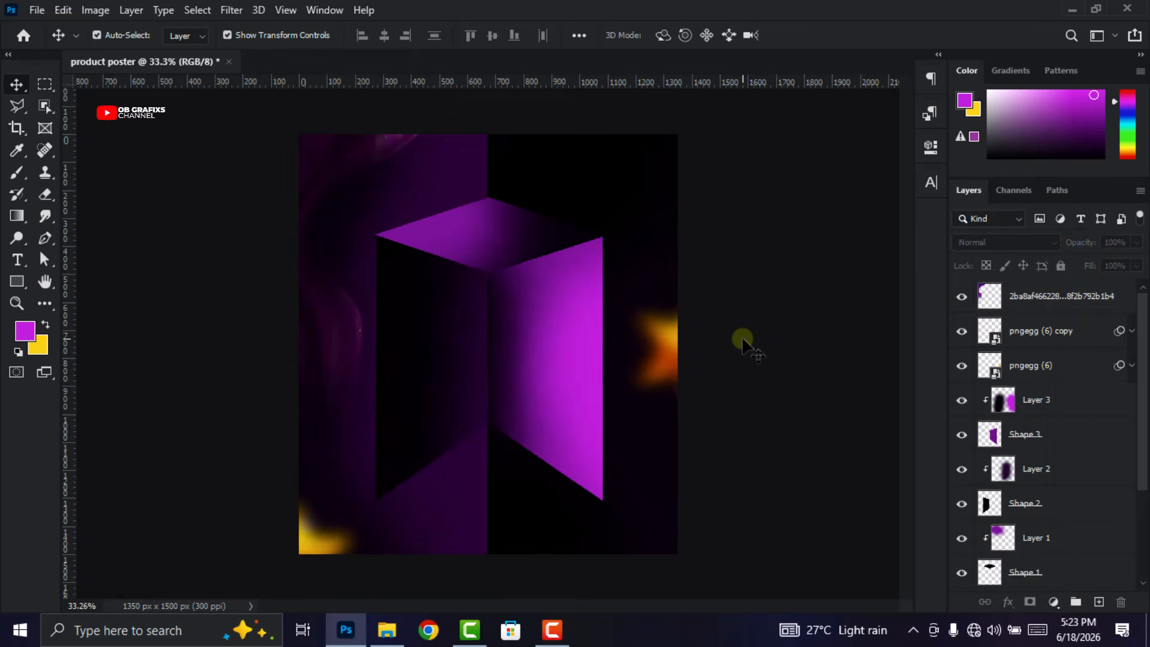
Add a Montserrat Lorem Ipsum text box at the poster's upper right and colour its text white (ffffff)
{"action": "left_click", "coordinate": [16, 260]}
{"action": "scroll", "coordinate": [569, 138], "scroll_direction": "up", "scroll_amount": 1}
{"action": "left_click_drag", "start_coordinate": [537, 136], "coordinate": [618, 167]}
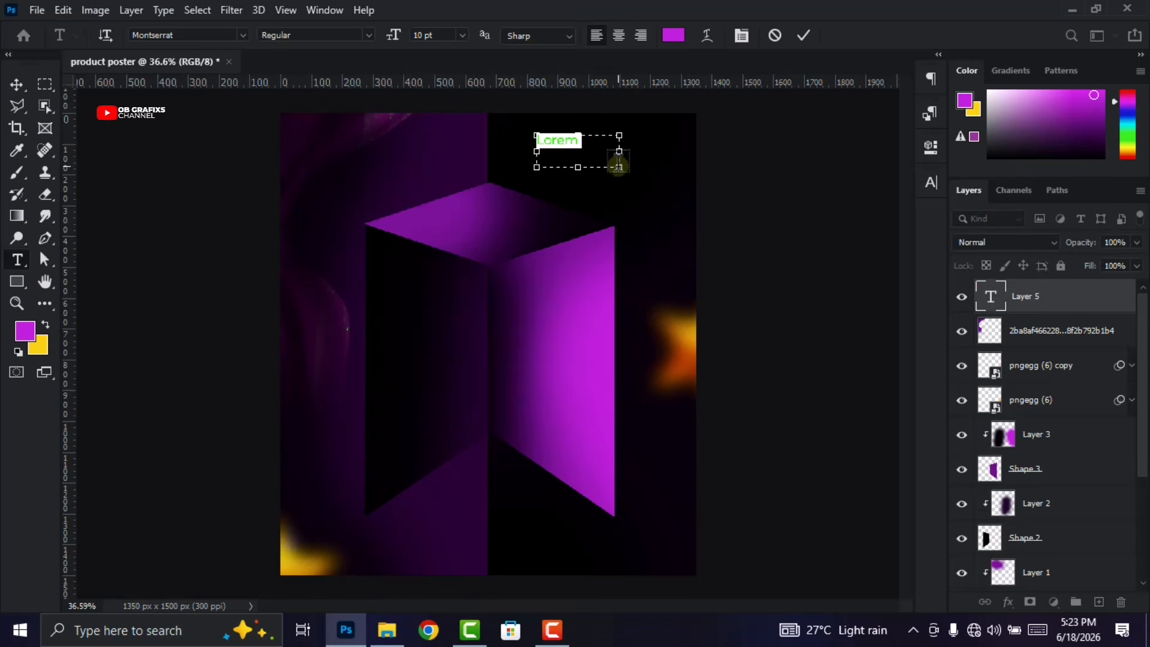
{"action": "left_click", "coordinate": [673, 34]}
{"action": "left_click_drag", "start_coordinate": [692, 270], "coordinate": [657, 265]}
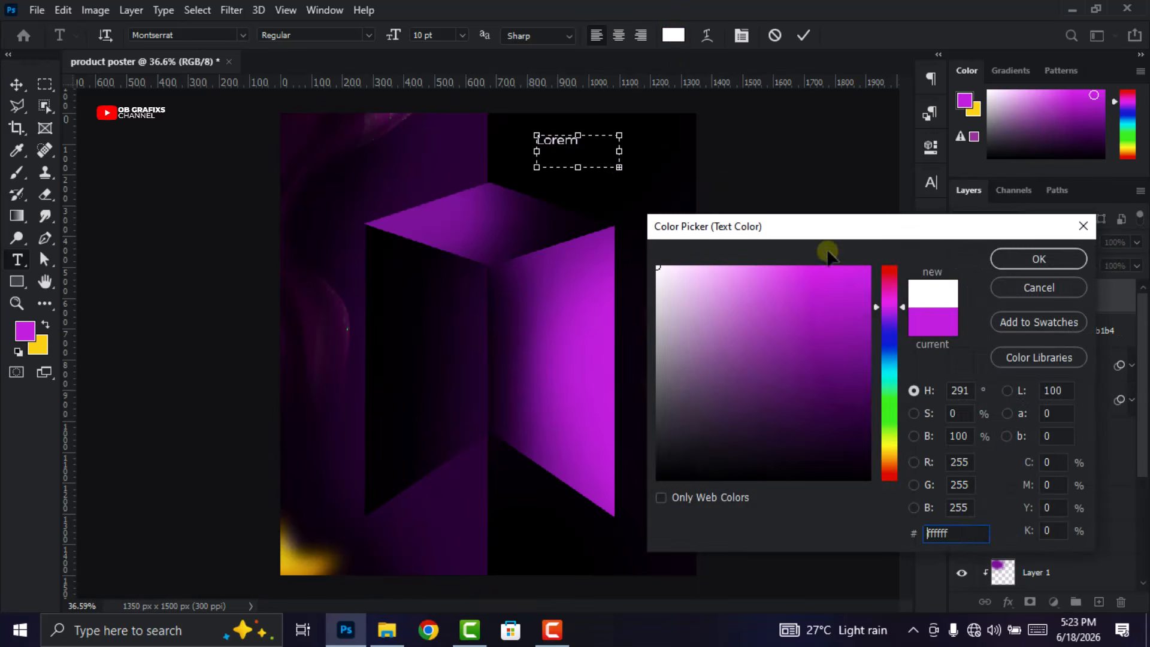
{"action": "left_click", "coordinate": [1009, 260]}
Set the upper-right Lorem Ipsum text to 3 pt with 5 pt leading so several lines fill the box
{"action": "left_click", "coordinate": [929, 189]}
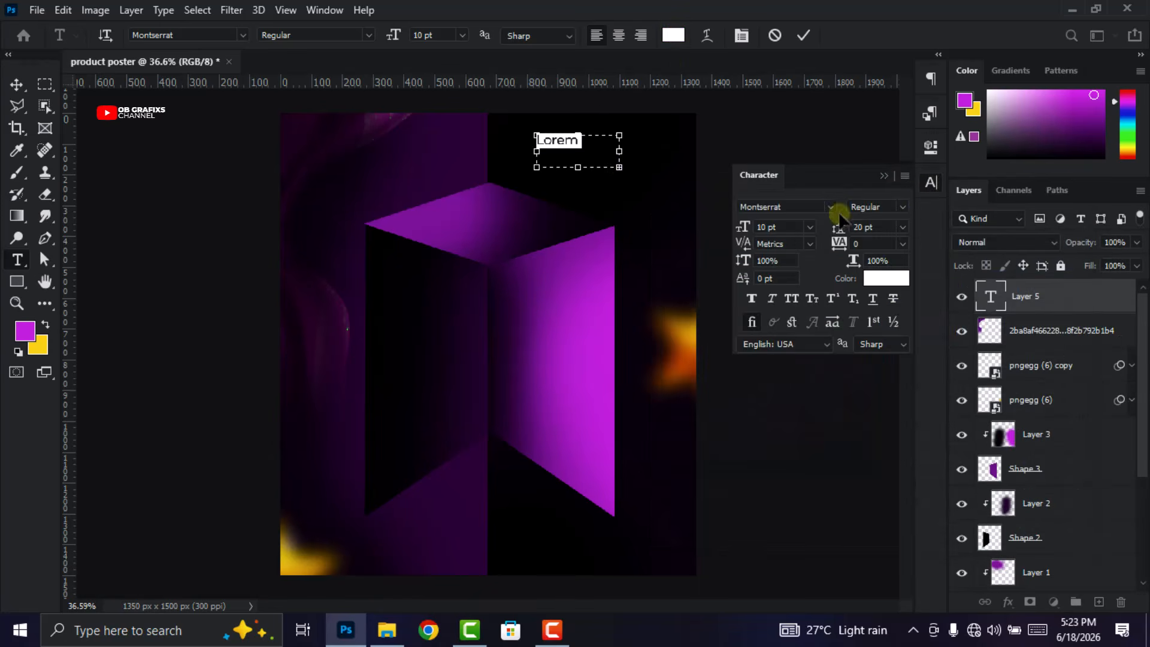
{"action": "scroll", "coordinate": [778, 227], "scroll_direction": "down", "scroll_amount": 6}
{"action": "scroll", "coordinate": [775, 227], "scroll_direction": "down", "scroll_amount": 1}
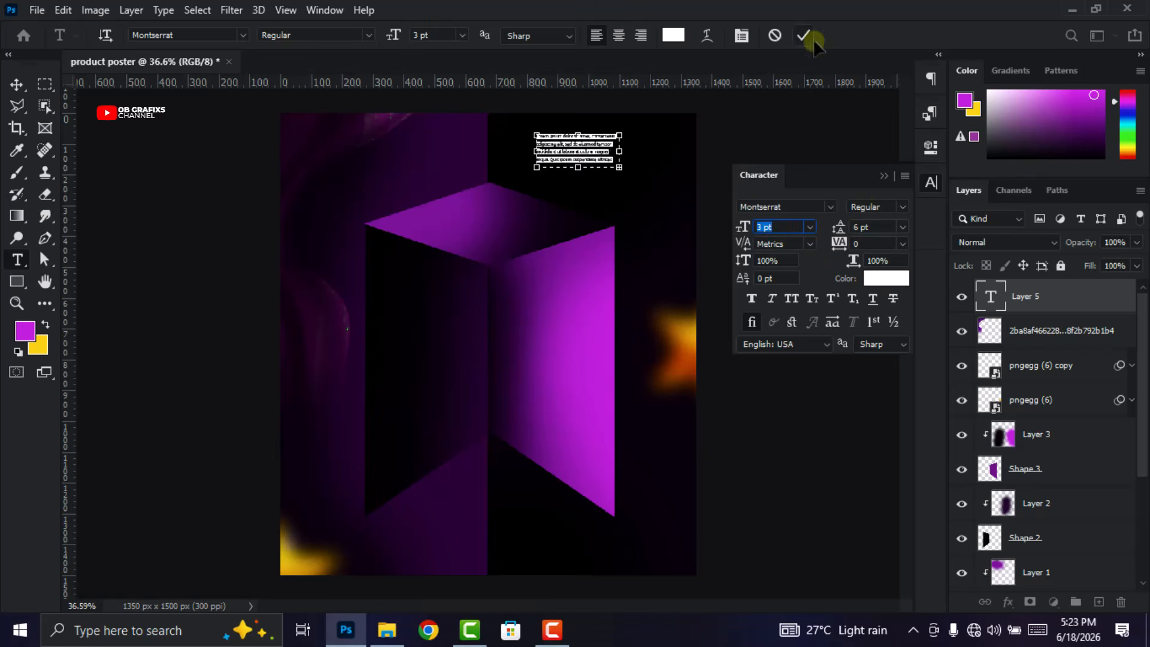
{"action": "scroll", "coordinate": [869, 228], "scroll_direction": "down", "scroll_amount": 1}
{"action": "left_click", "coordinate": [804, 36]}
{"action": "key", "text": "v"}
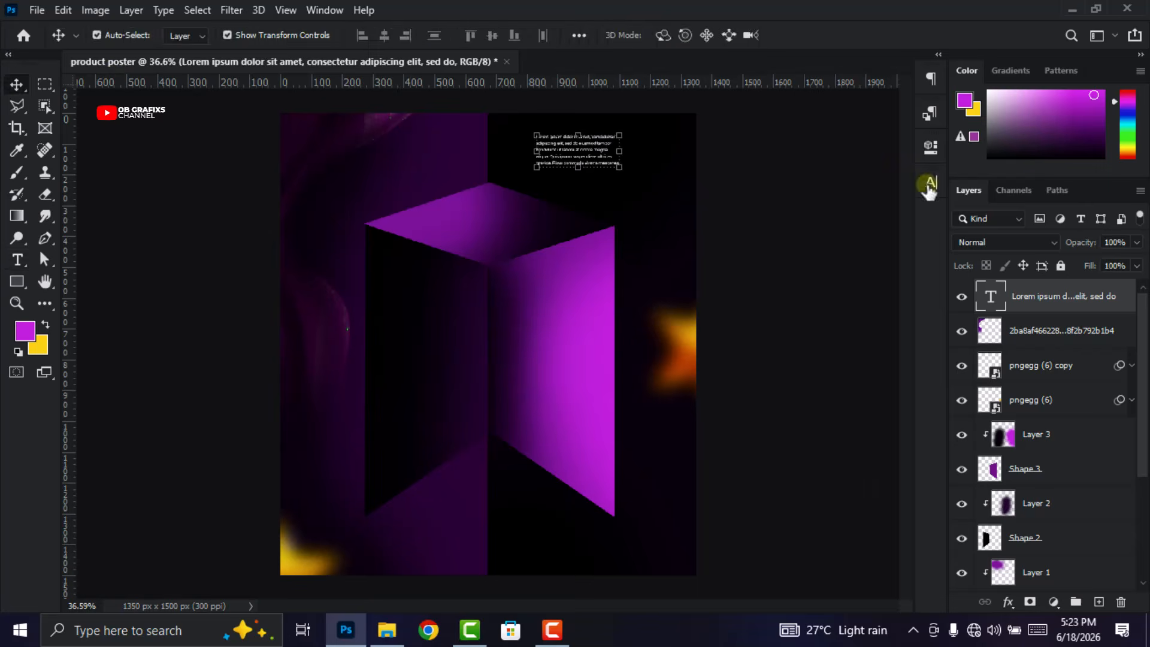
Justify the lines of the Lorem Ipsum paragraph at the poster's upper right
{"action": "double_click", "coordinate": [991, 296]}
{"action": "left_click", "coordinate": [939, 55]}
{"action": "left_click", "coordinate": [800, 104]}
{"action": "left_click", "coordinate": [804, 35]}
{"action": "key", "text": "v"}
{"action": "left_click", "coordinate": [938, 54]}
{"action": "left_click", "coordinate": [791, 257]}
Scale the upper-right Lorem Ipsum paragraph down to about 92% and commit the transform
{"action": "left_click_drag", "start_coordinate": [618, 167], "coordinate": [612, 168]}
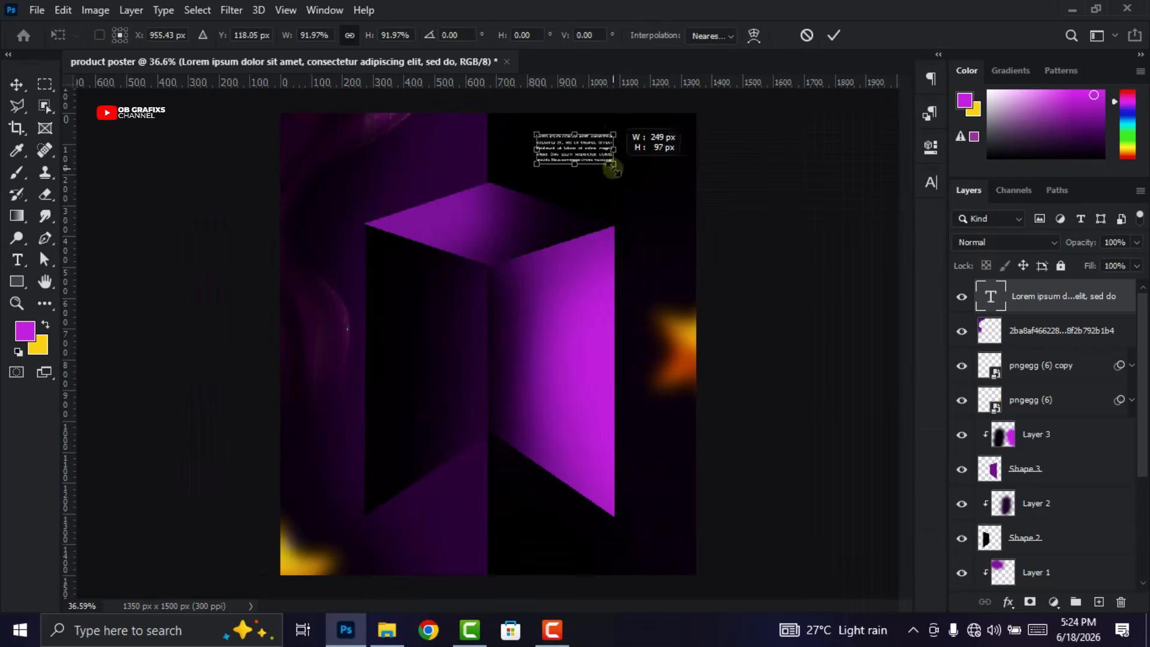
{"action": "key", "text": "Return"}
{"action": "scroll", "coordinate": [641, 404], "scroll_direction": "down", "scroll_amount": 2}
{"action": "scroll", "coordinate": [545, 454], "scroll_direction": "up", "scroll_amount": 1}
{"action": "scroll", "coordinate": [513, 473], "scroll_direction": "up", "scroll_amount": 1}
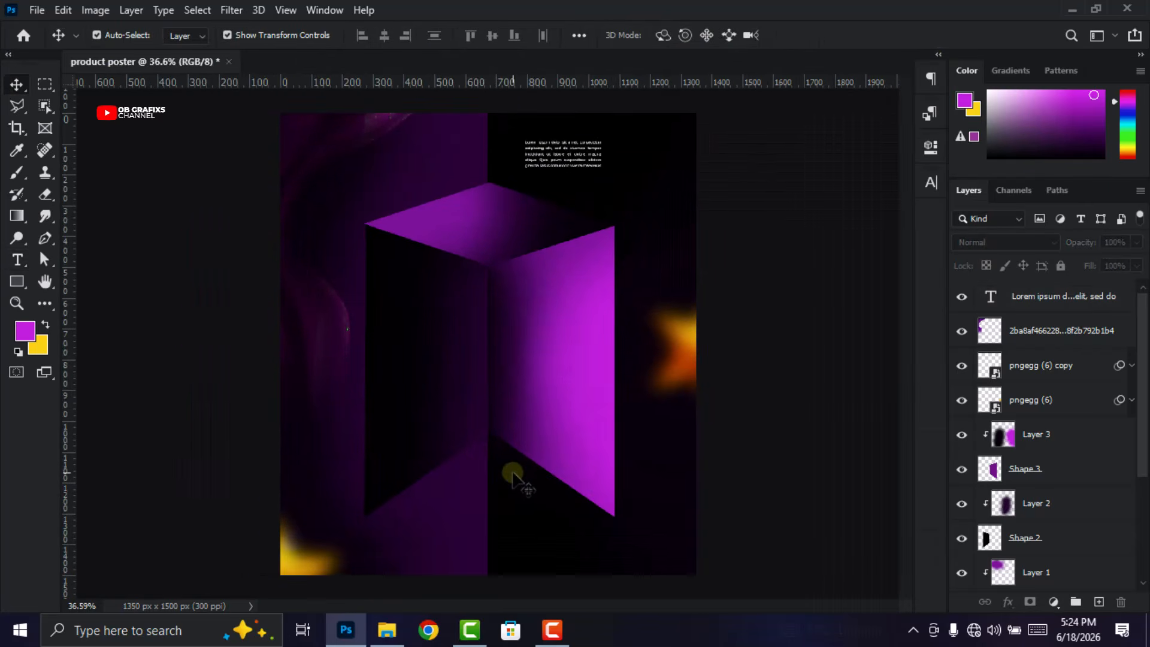
{"action": "scroll", "coordinate": [516, 467], "scroll_direction": "down", "scroll_amount": 1}
Duplicate the Lorem Ipsum paragraph to the poster's lower centre and reflow the copy into a wider, shorter block
{"action": "left_click", "coordinate": [574, 179]}
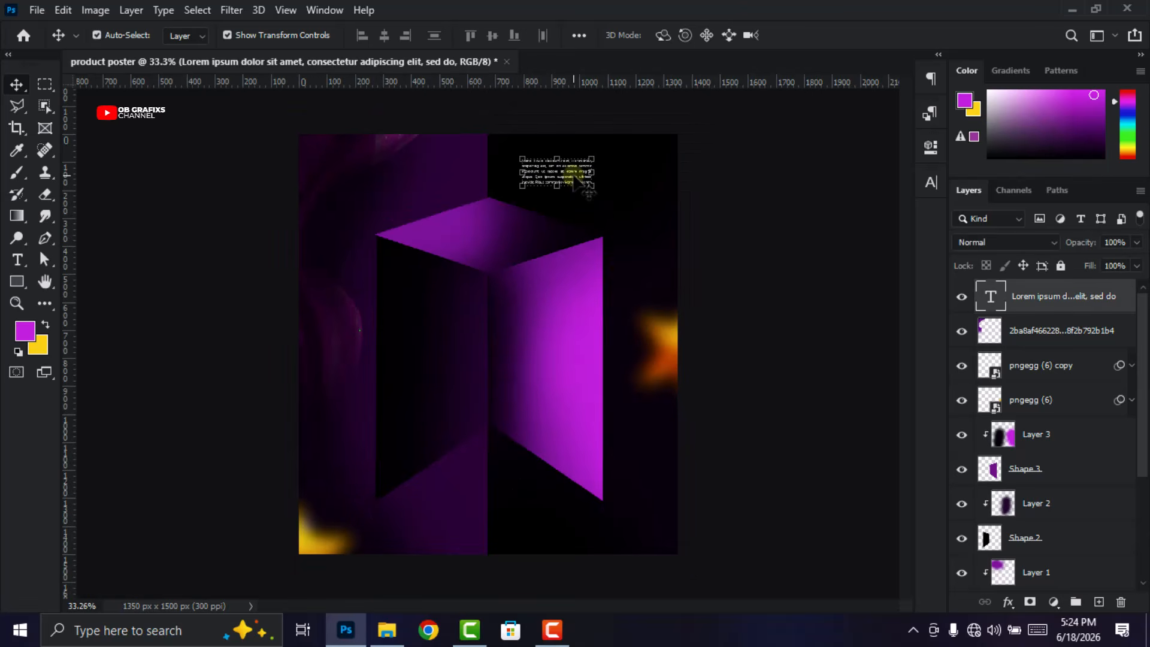
{"action": "left_click_drag", "start_coordinate": [574, 178], "coordinate": [518, 530]}
{"action": "double_click", "coordinate": [997, 300]}
{"action": "key", "text": "ctrl+Return"}
{"action": "key", "text": "v"}
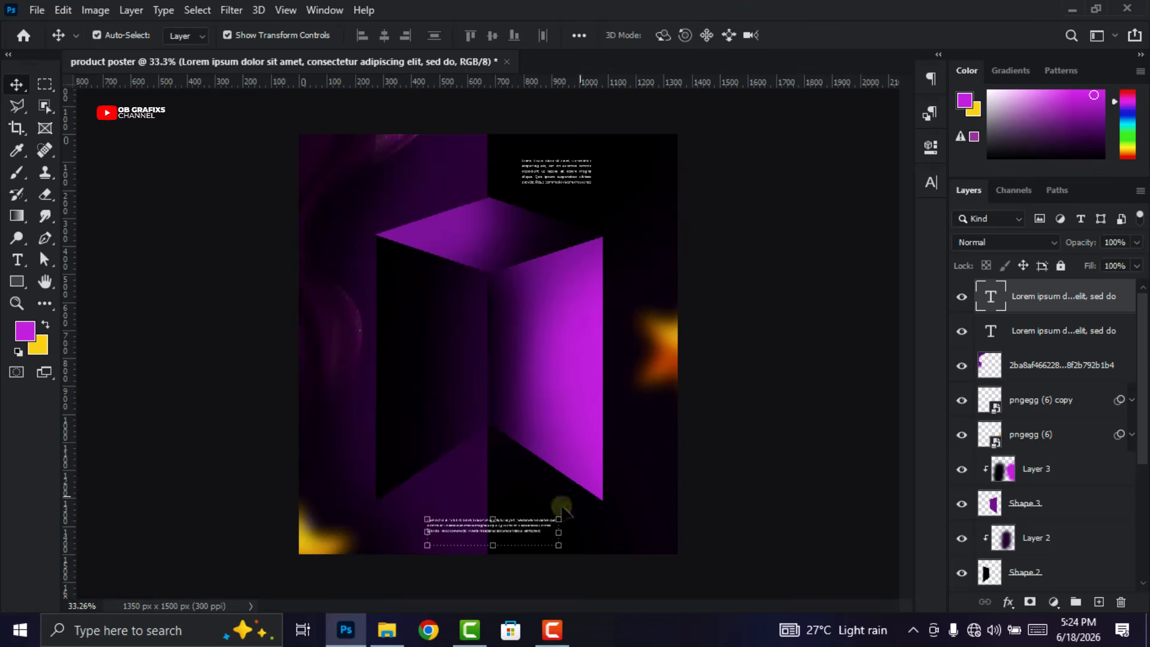
{"action": "left_click", "coordinate": [215, 272]}
Add the white 14 pt Montserrat heading "Elegant" above the lower Lorem Ipsum paragraph
{"action": "left_click", "coordinate": [17, 259]}
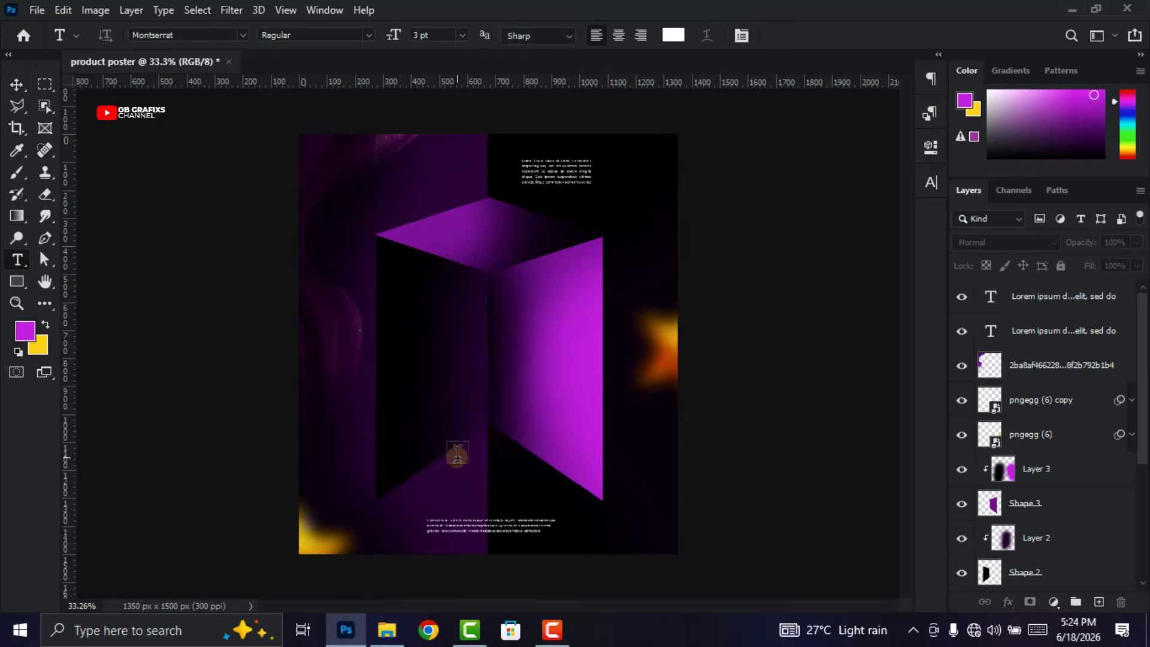
{"action": "left_click", "coordinate": [457, 454]}
{"action": "left_click", "coordinate": [462, 35]}
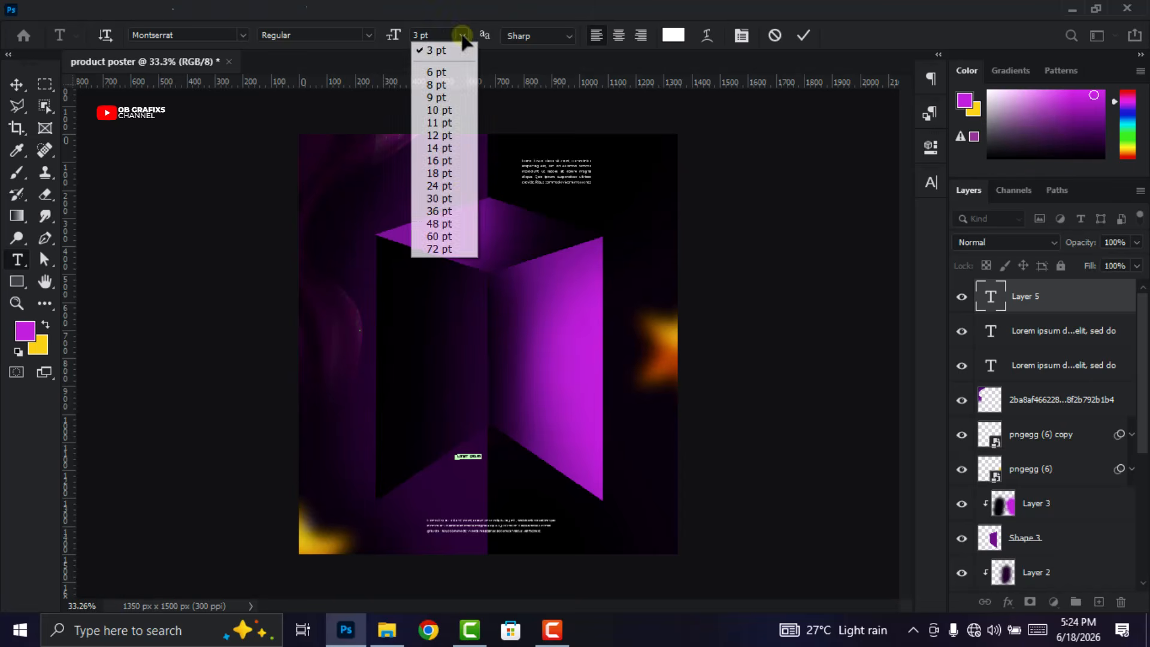
{"action": "left_click", "coordinate": [446, 148]}
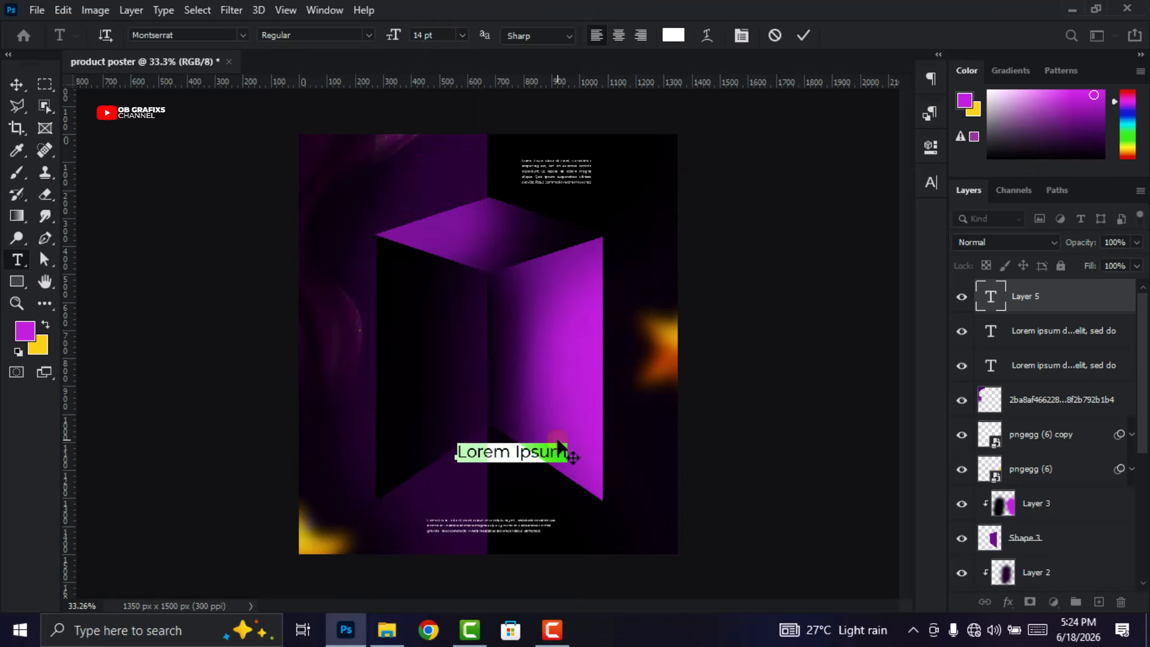
{"action": "type", "text": "El"}
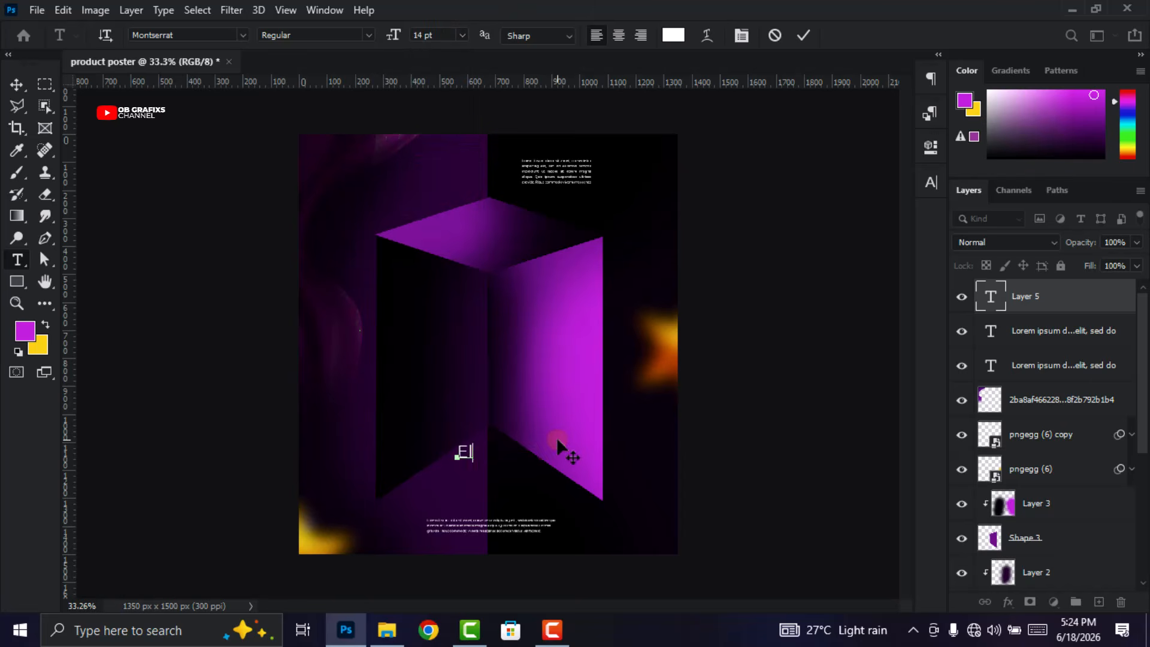
{"action": "type", "text": "egant"}
{"action": "left_click", "coordinate": [804, 34]}
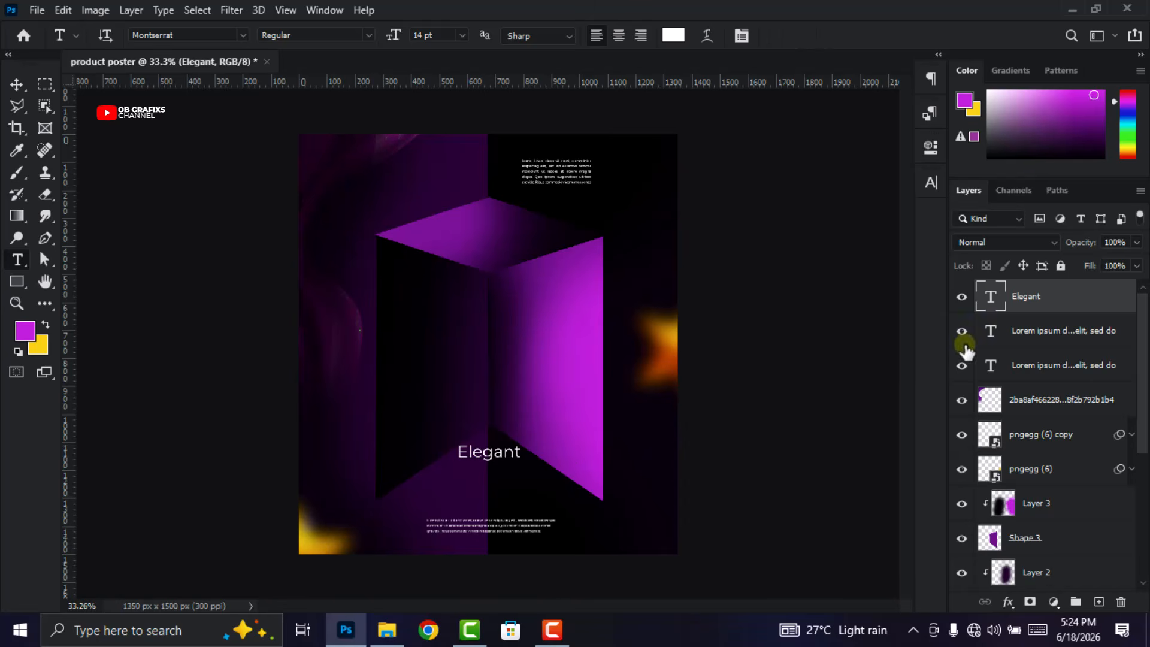
Change the "Elegant" heading from Regular to a heavy bold Montserrat weight
{"action": "double_click", "coordinate": [989, 297]}
{"action": "left_click", "coordinate": [930, 184]}
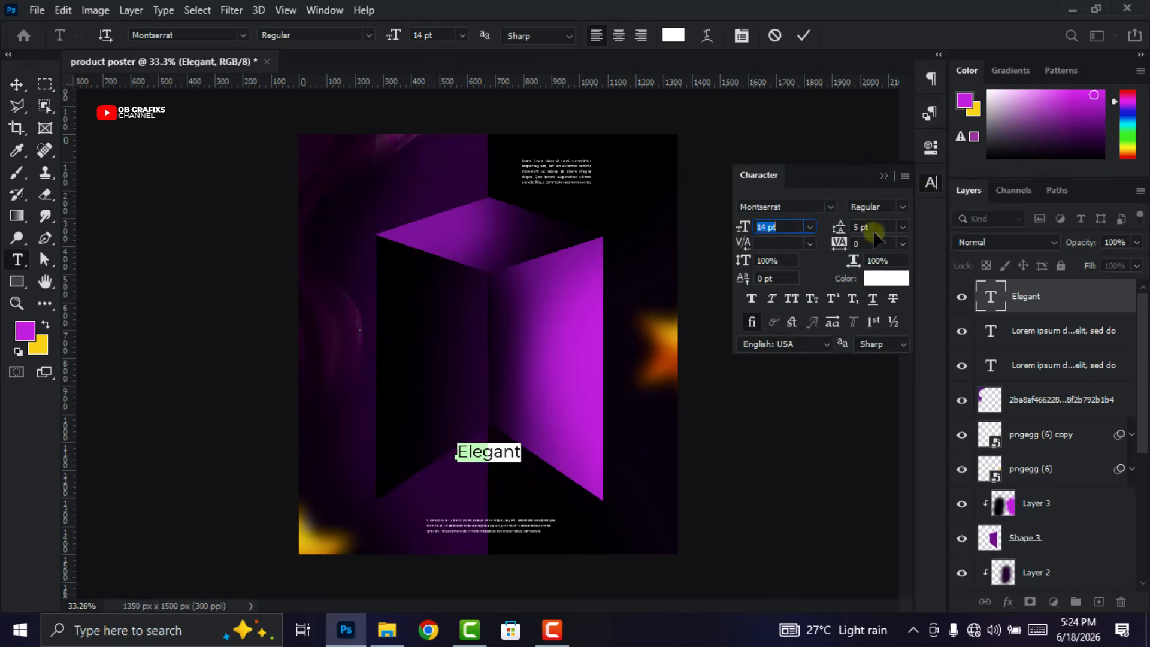
{"action": "left_click", "coordinate": [903, 207]}
{"action": "left_click", "coordinate": [875, 415]}
{"action": "left_click", "coordinate": [803, 34]}
{"action": "key", "text": "v"}
Enlarge the "Elegant" heading to about 162% and centre it just above the lower Lorem Ipsum paragraph
{"action": "key", "text": "ctrl+t"}
{"action": "left_click_drag", "start_coordinate": [490, 462], "coordinate": [492, 475]}
{"action": "left_click_drag", "start_coordinate": [498, 459], "coordinate": [497, 506]}
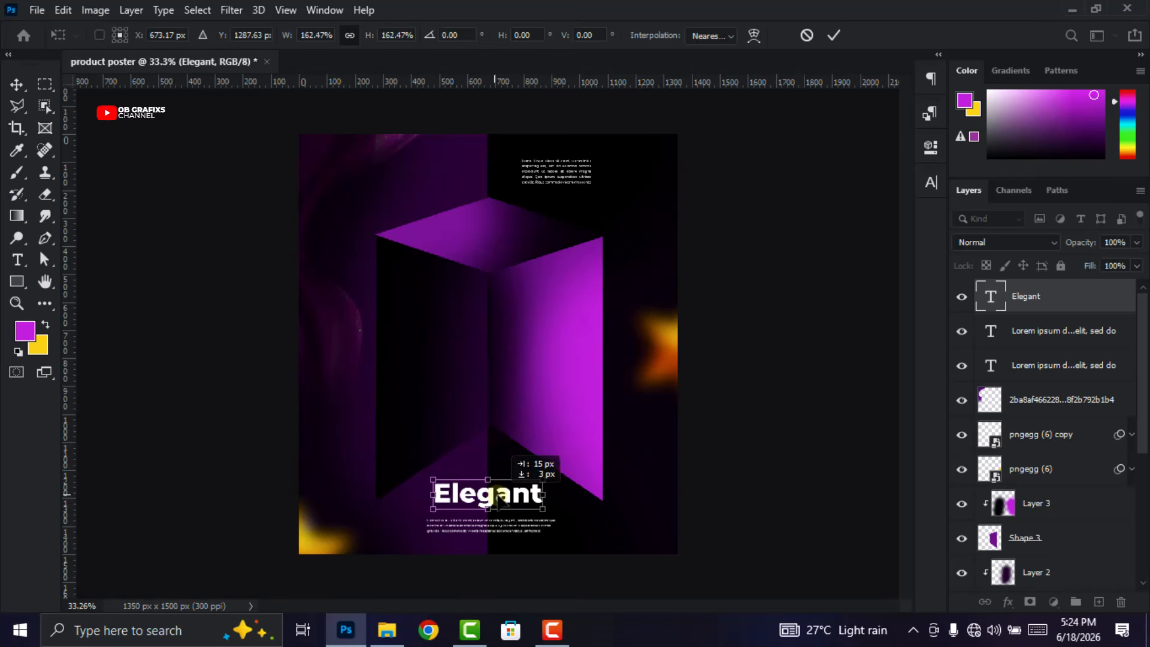
{"action": "key", "text": "Return"}
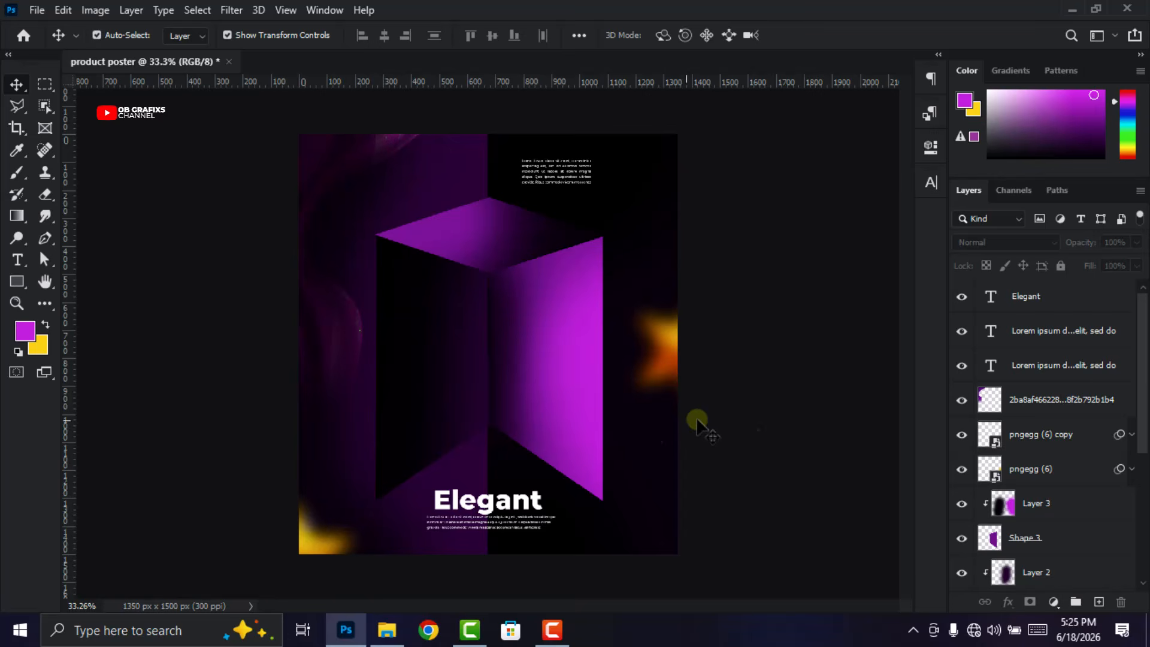
Place the blue perfume bottle image pngegg (4) from File Explorer's perfume flyer resources folder onto the poster
{"action": "left_click", "coordinate": [387, 630]}
{"action": "left_click_drag", "start_coordinate": [218, 398], "coordinate": [1109, 78]}
{"action": "left_click", "coordinate": [732, 446]}
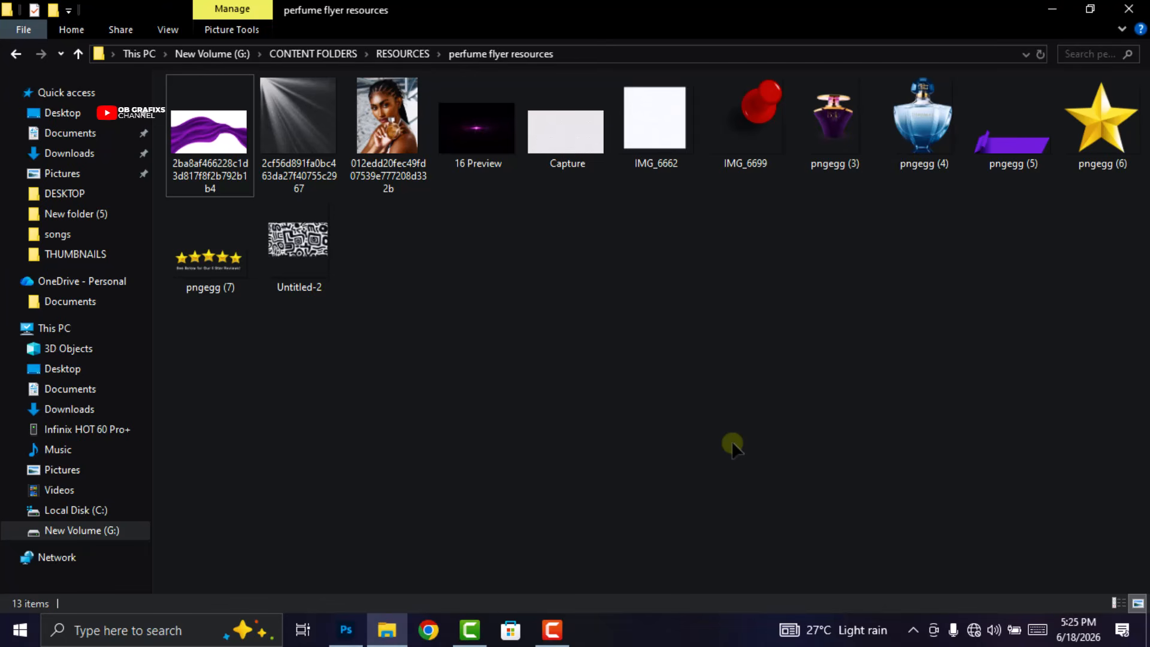
{"action": "left_click_drag", "start_coordinate": [923, 138], "coordinate": [497, 433]}
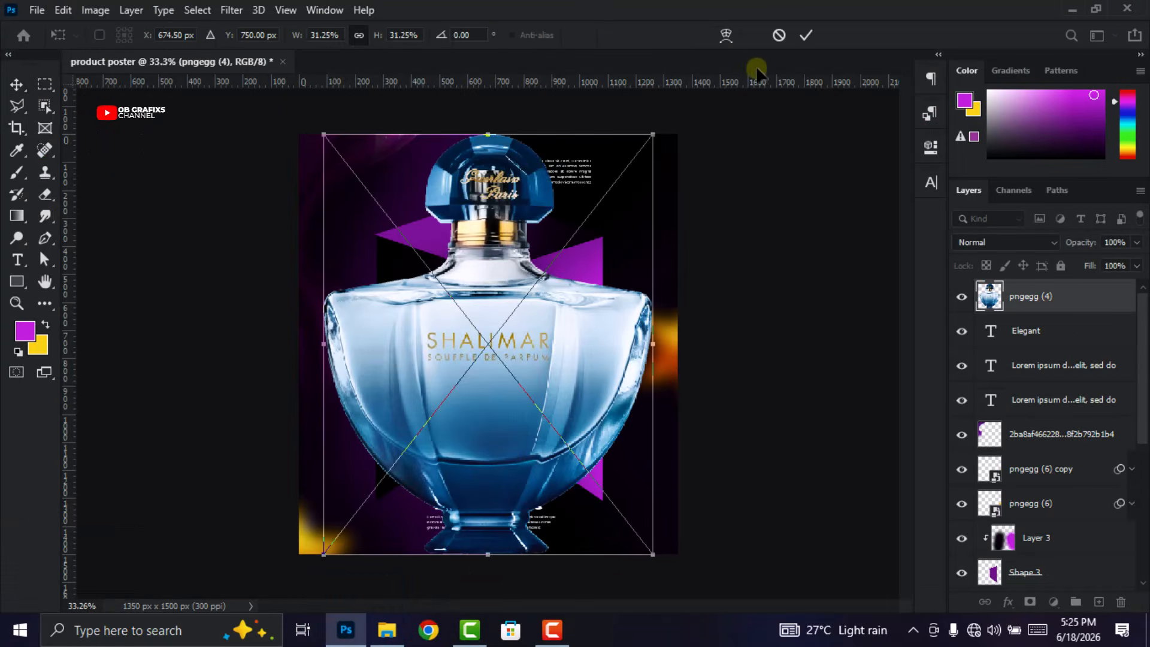
{"action": "left_click", "coordinate": [806, 34]}
Scale the perfume bottle down to about 13.8% and centre it in front of the podium, above the "Elegant" heading
{"action": "left_click_drag", "start_coordinate": [515, 555], "coordinate": [504, 371]}
{"action": "left_click_drag", "start_coordinate": [498, 248], "coordinate": [498, 268]}
{"action": "left_click_drag", "start_coordinate": [502, 337], "coordinate": [502, 347]}
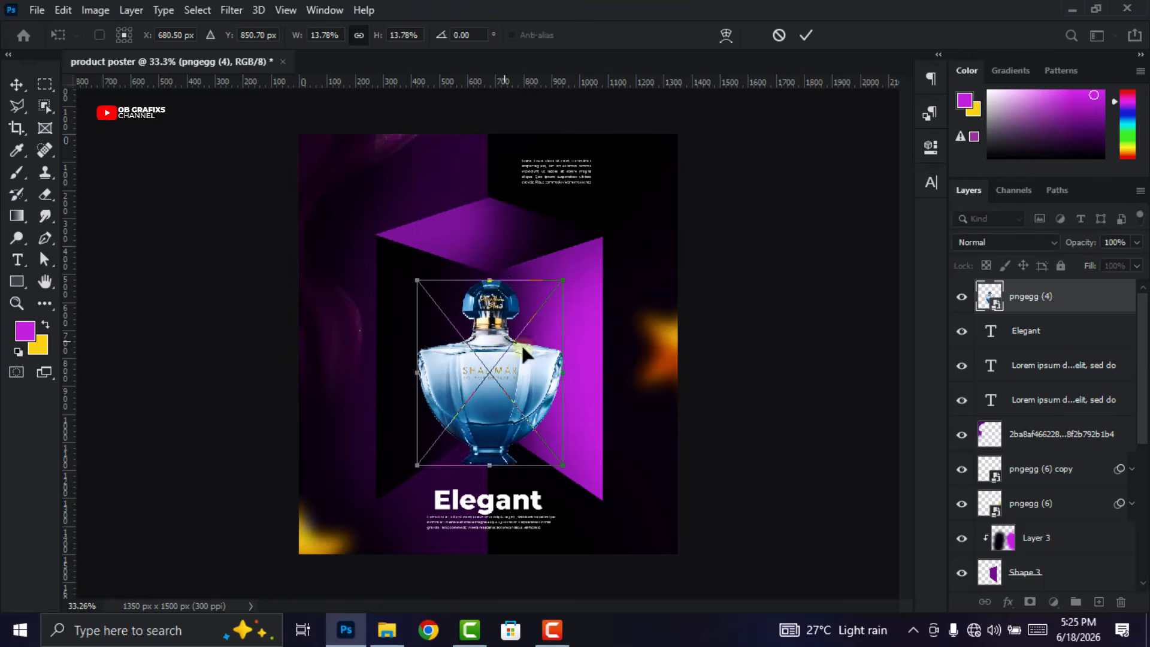
{"action": "left_click", "coordinate": [807, 36]}
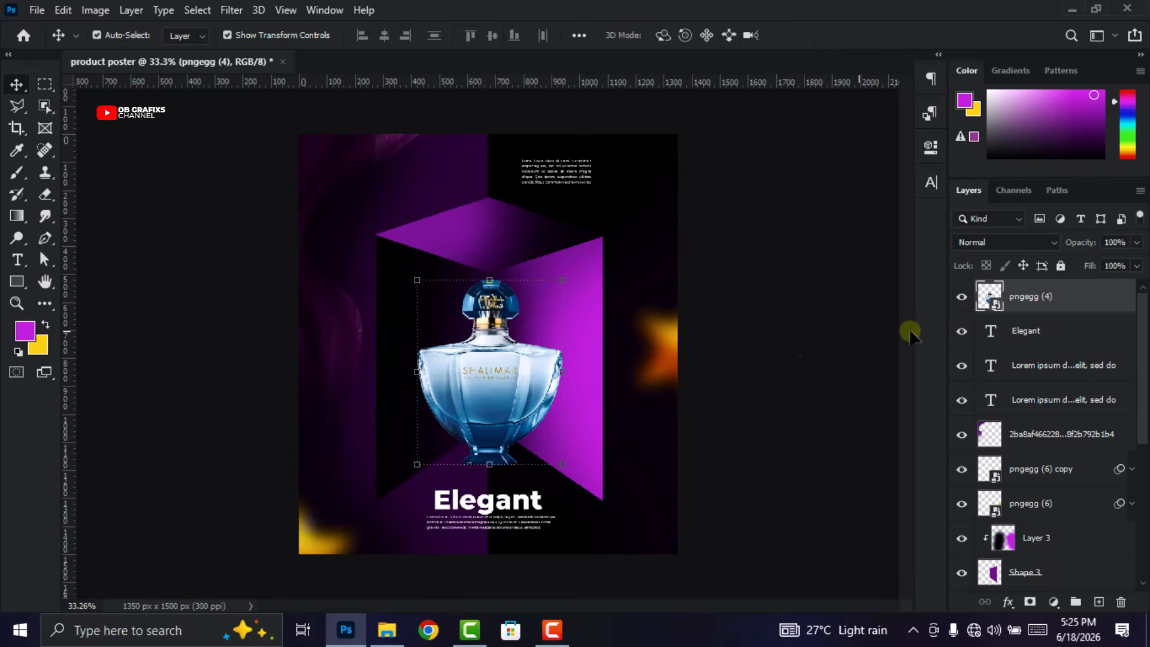
Recolour the blue perfume bottle gold using Hue/Saturation with hue about -170 and saturation +73
{"action": "left_click", "coordinate": [97, 12]}
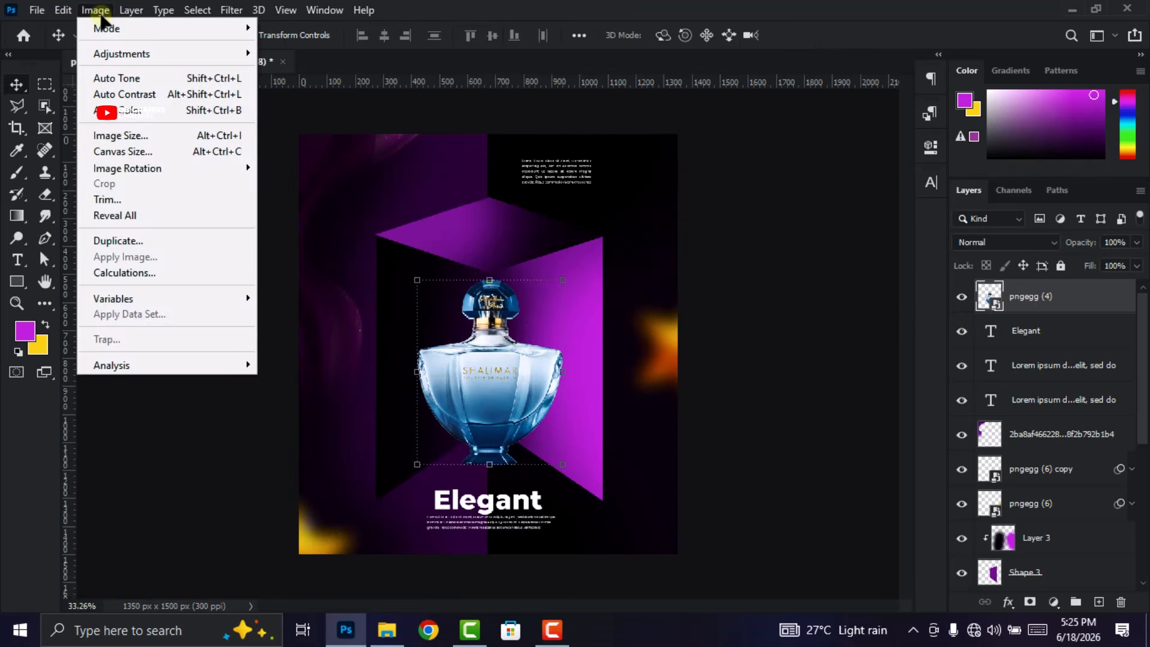
{"action": "mouse_move", "coordinate": [115, 56]}
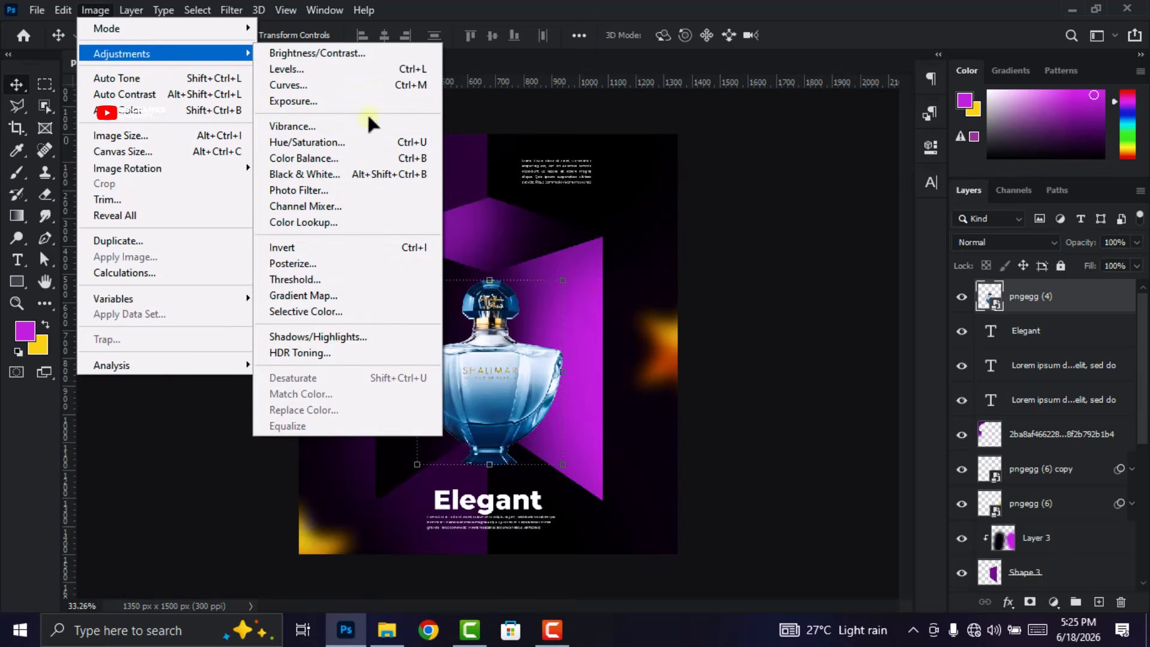
{"action": "left_click", "coordinate": [352, 144]}
{"action": "left_click_drag", "start_coordinate": [513, 93], "coordinate": [771, 87]}
{"action": "left_click_drag", "start_coordinate": [794, 202], "coordinate": [717, 220]}
{"action": "left_click_drag", "start_coordinate": [795, 246], "coordinate": [856, 245]}
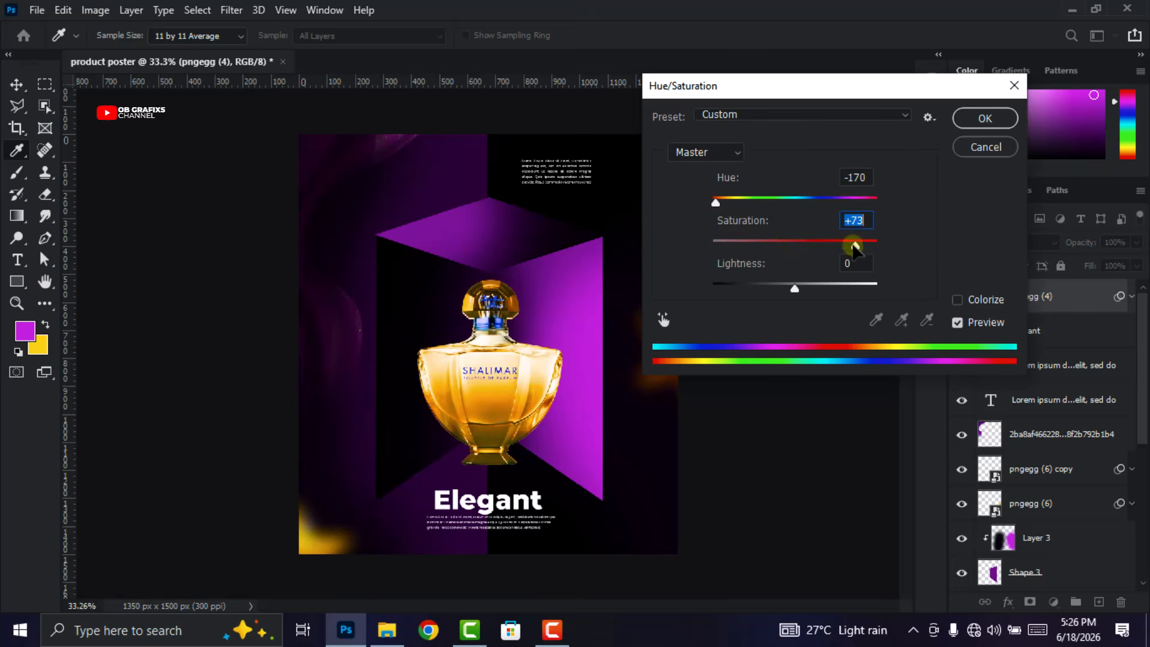
{"action": "left_click", "coordinate": [716, 203]}
{"action": "left_click", "coordinate": [983, 121]}
Add a black drop shadow to the perfume bottle with opacity 47%, angle 145°, distance 137 px, spread 13% and size 68 px
{"action": "scroll", "coordinate": [813, 396], "scroll_direction": "up", "scroll_amount": 1}
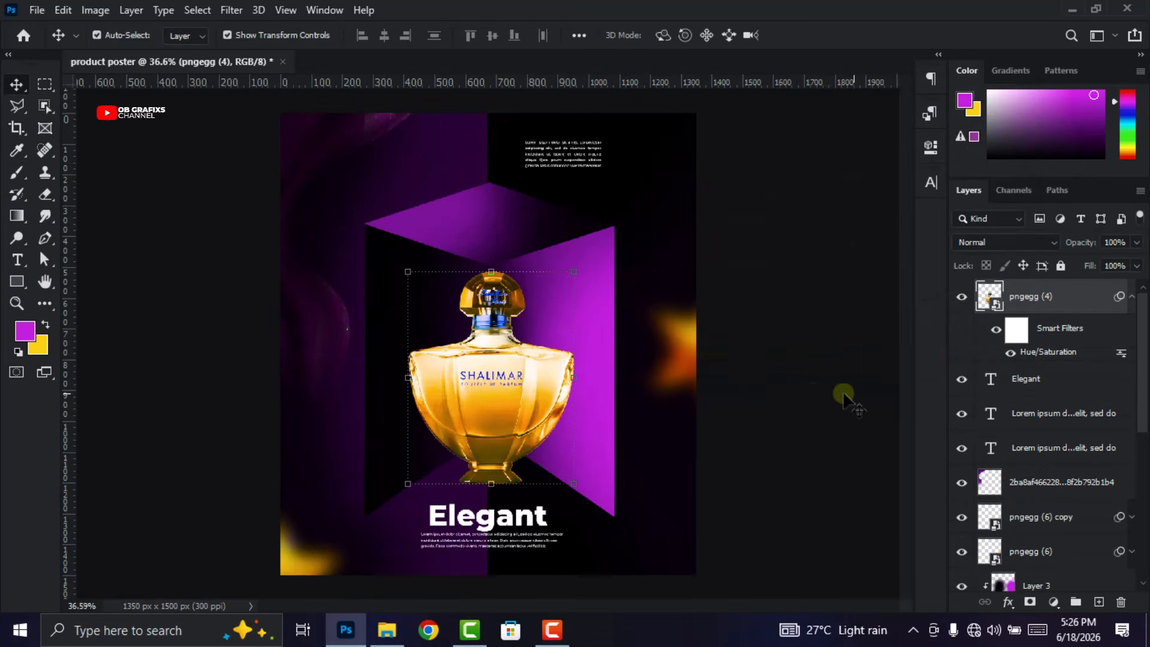
{"action": "left_click", "coordinate": [1009, 602]}
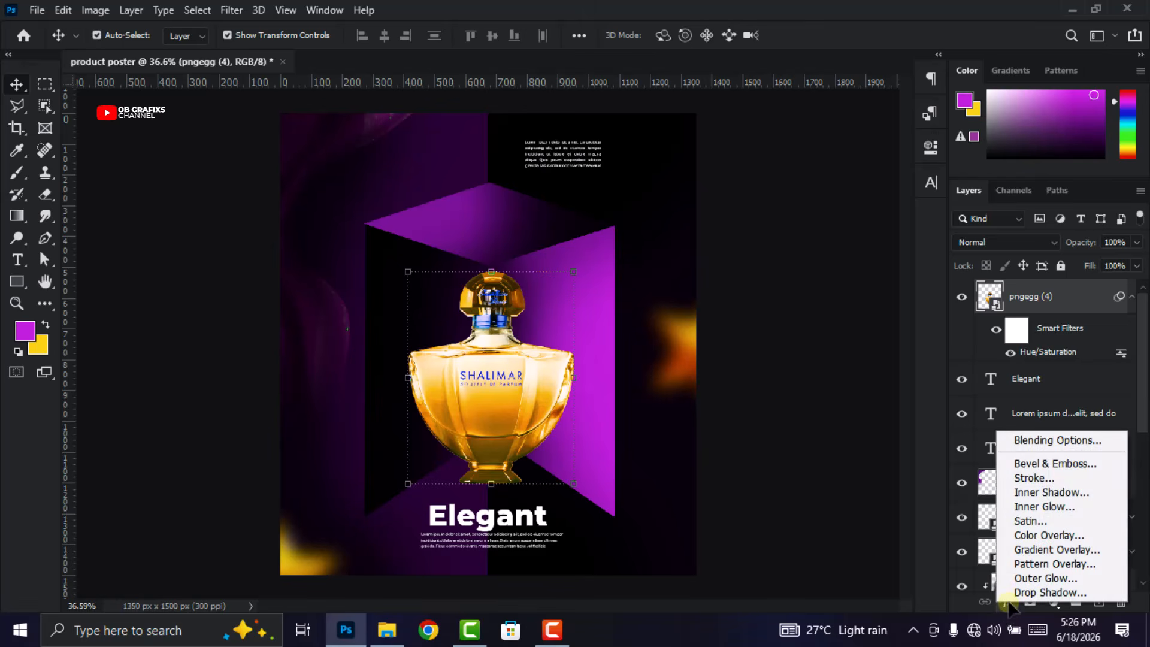
{"action": "left_click", "coordinate": [1019, 592]}
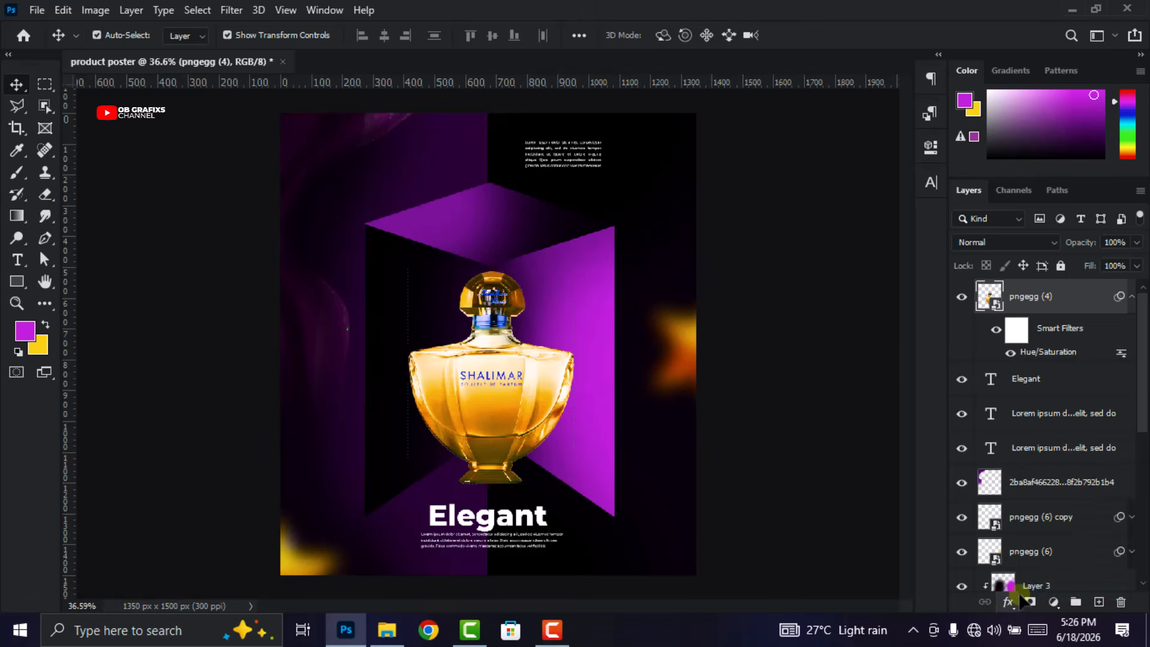
{"action": "left_click_drag", "start_coordinate": [699, 171], "coordinate": [719, 148]}
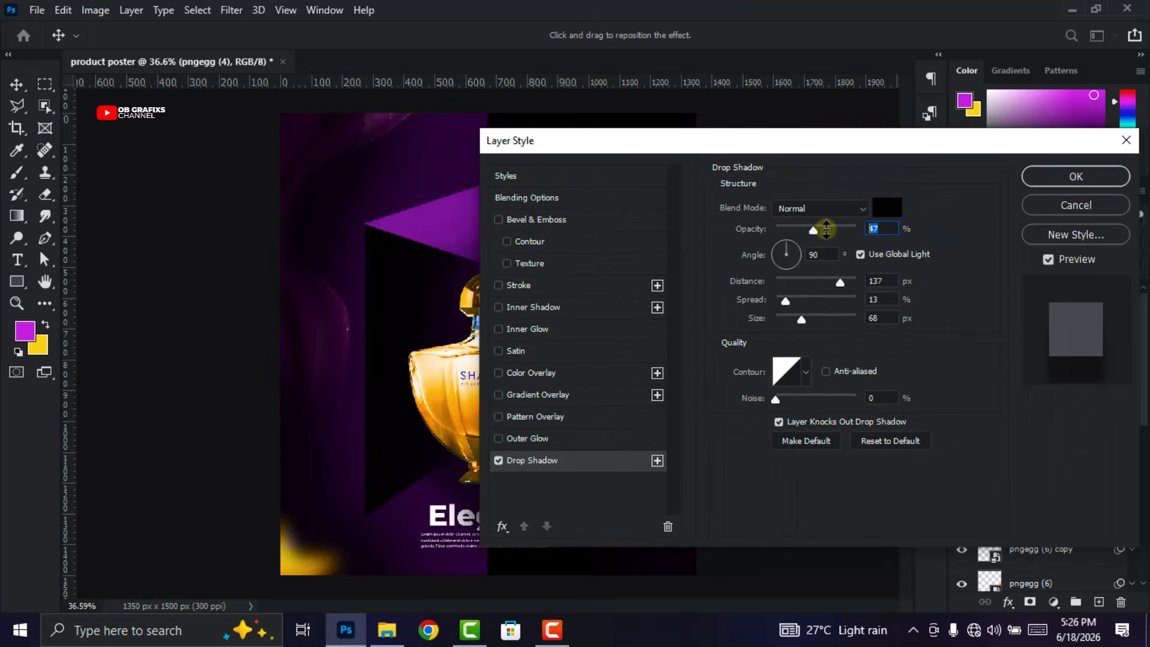
{"action": "key", "text": "Tab"}
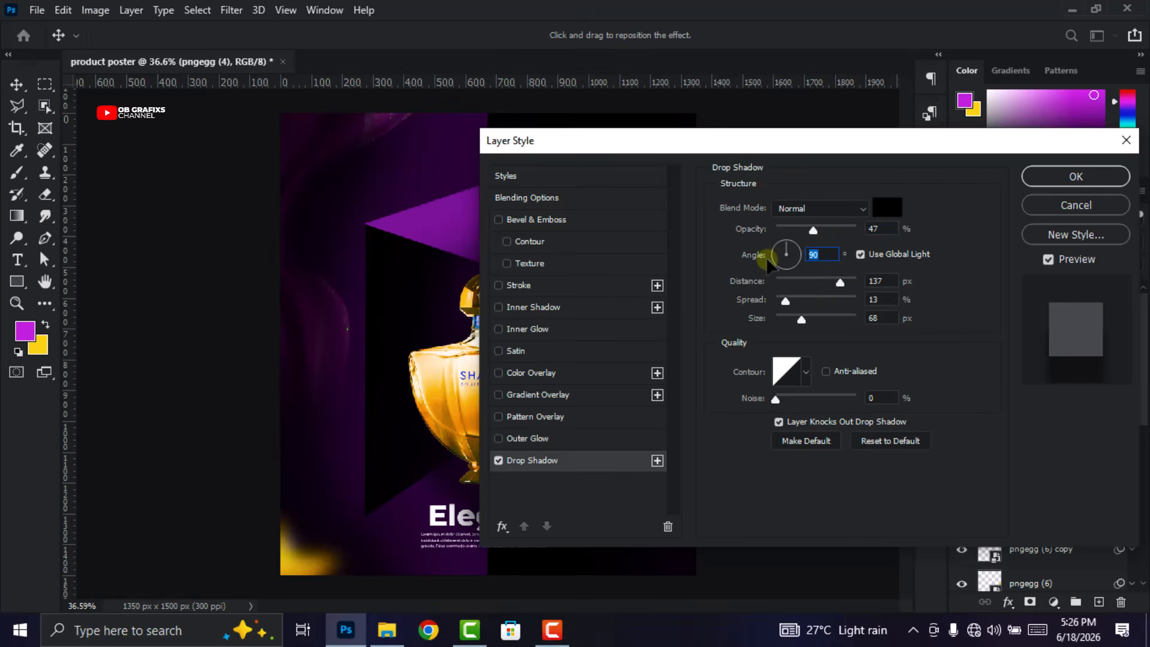
{"action": "type", "text": "145"}
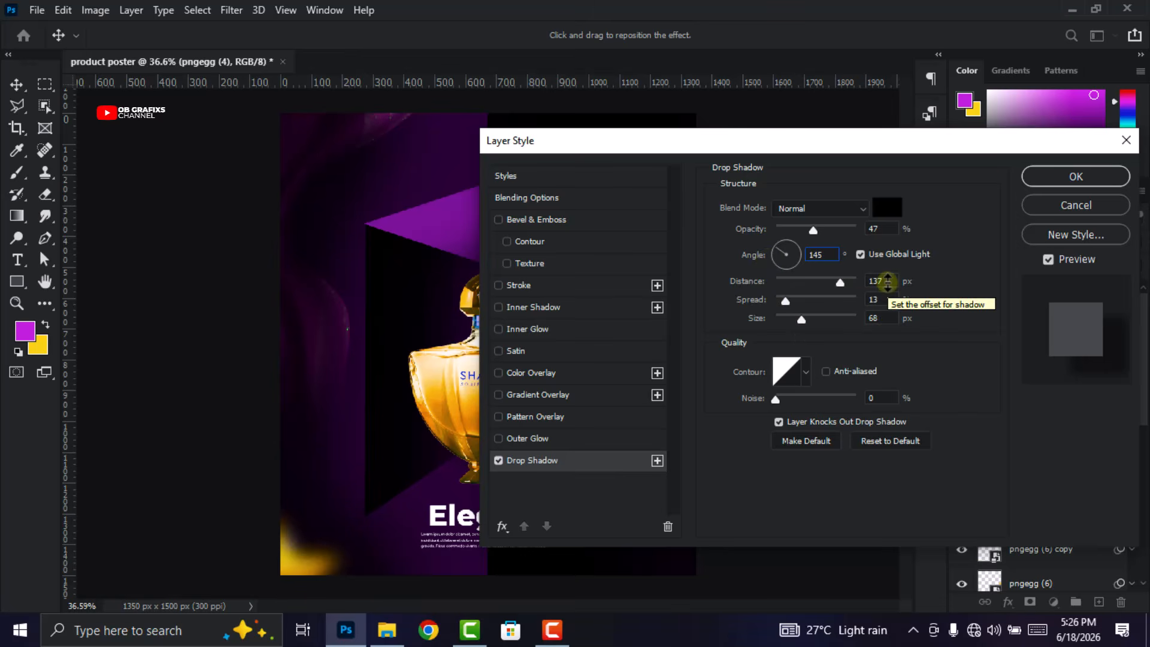
{"action": "left_click", "coordinate": [888, 300]}
{"action": "left_click_drag", "start_coordinate": [888, 300], "coordinate": [821, 305]}
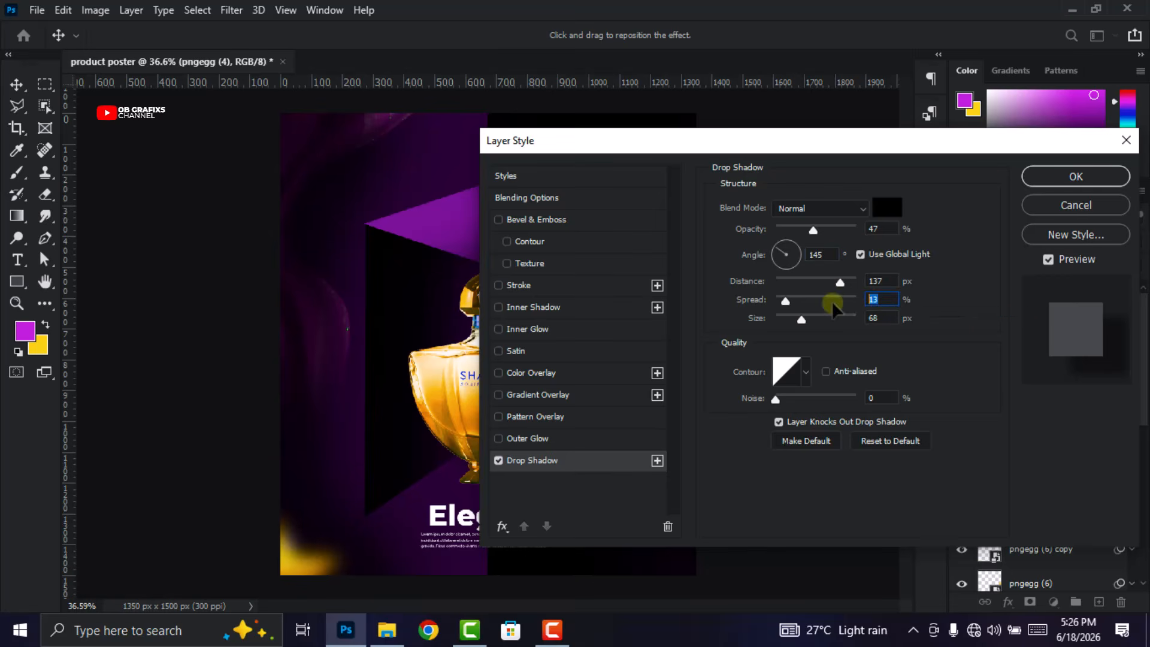
{"action": "left_click", "coordinate": [882, 317]}
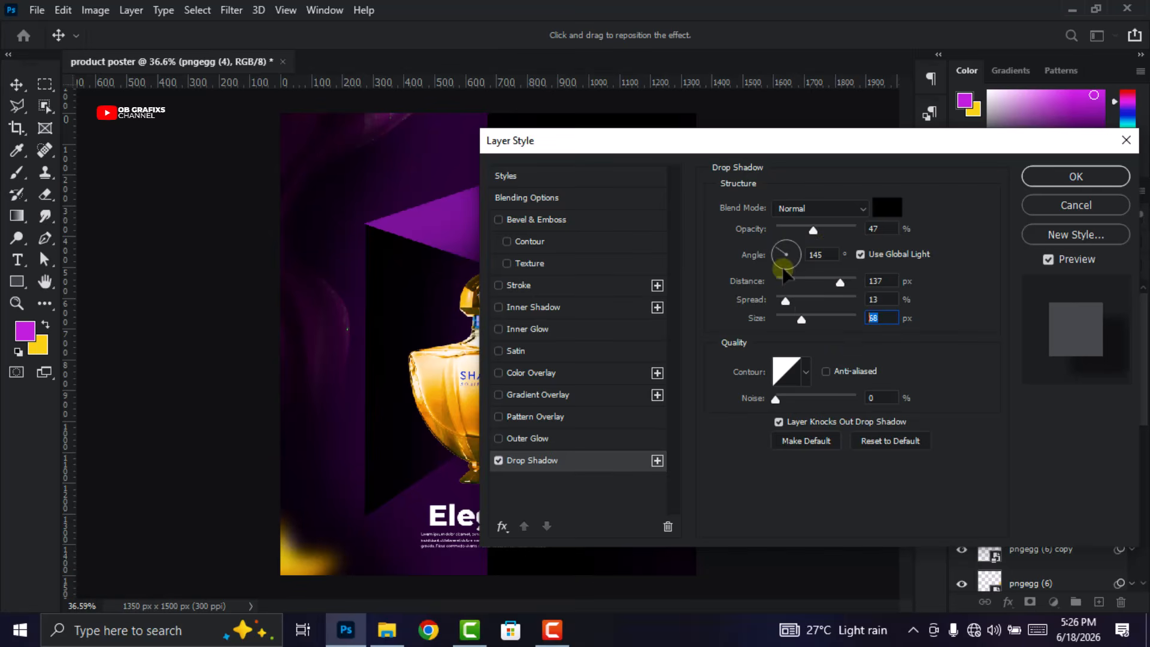
{"action": "left_click", "coordinate": [1039, 177]}
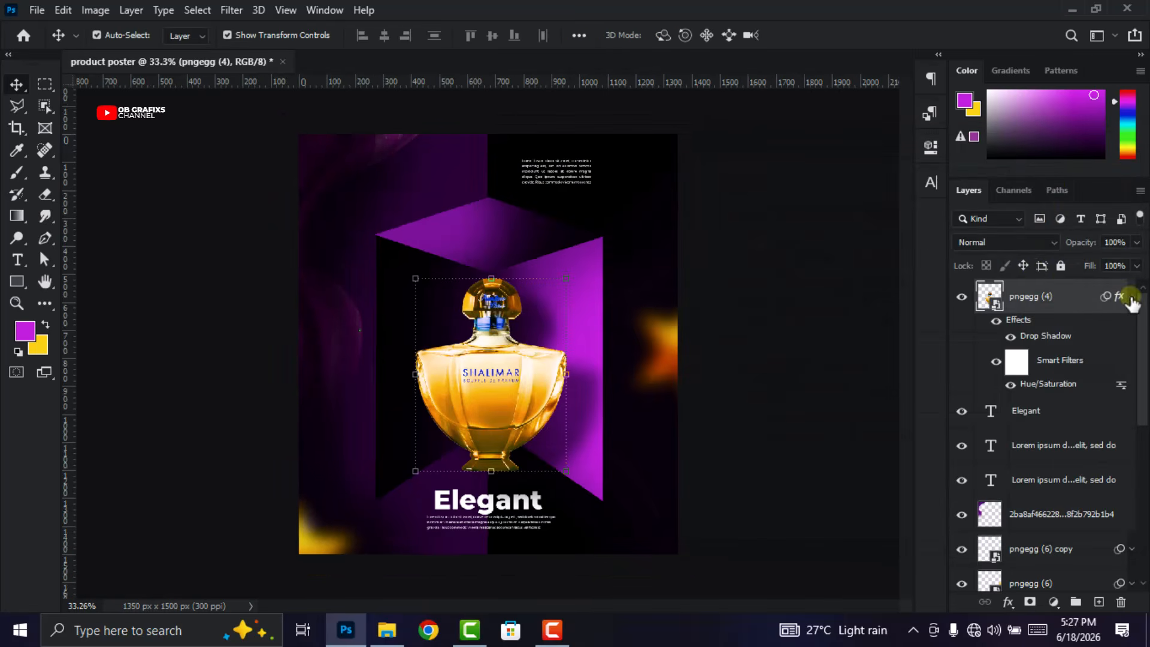
Collapse the perfume bottle layer's effects, rasterize the layer and lower its opacity to 25%
{"action": "left_click", "coordinate": [1132, 295]}
{"action": "right_click", "coordinate": [1056, 301]}
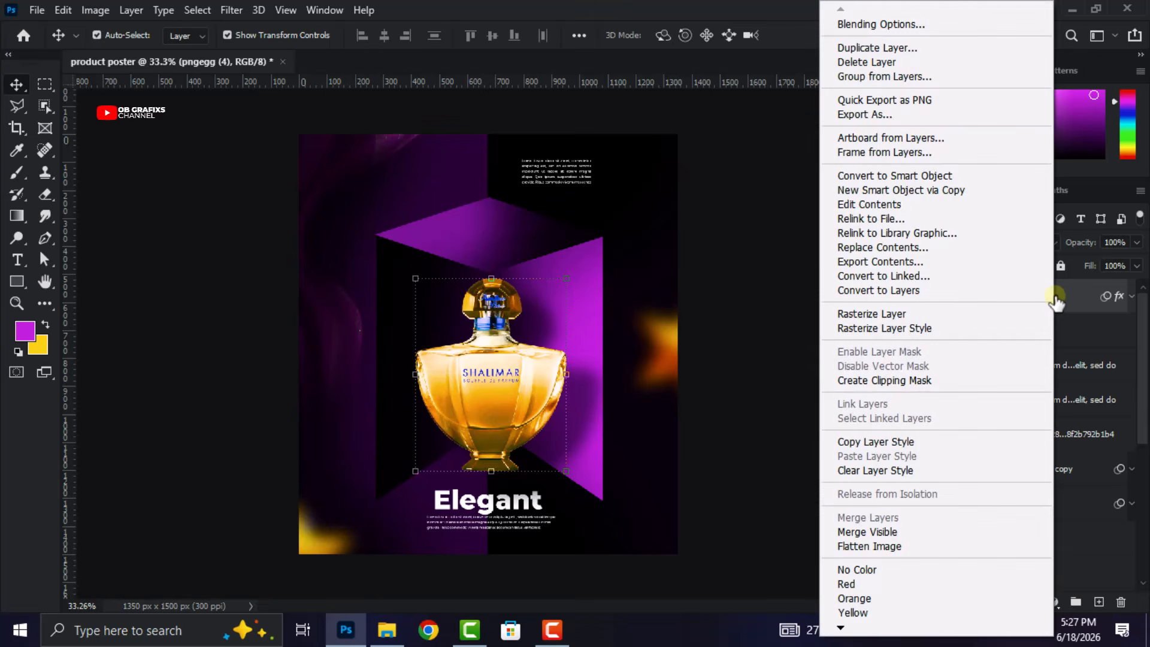
{"action": "left_click", "coordinate": [884, 315]}
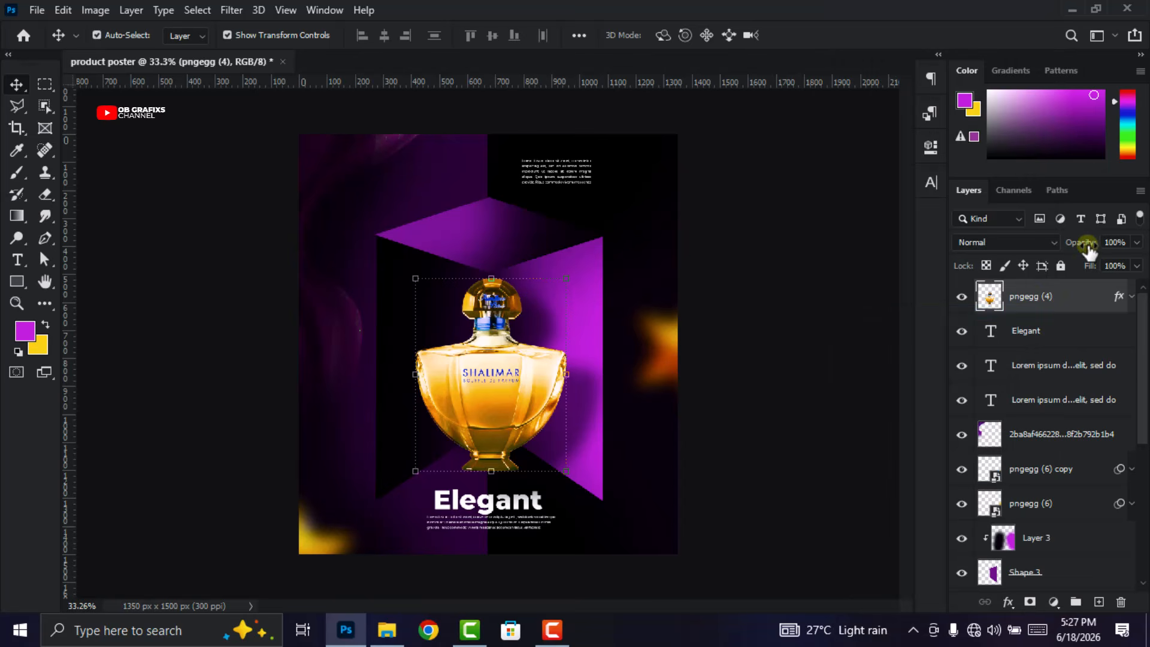
{"action": "mouse_move", "coordinate": [1089, 251]}
{"action": "left_mouse_down"}
{"action": "mouse_move", "coordinate": [1064, 251]}
{"action": "mouse_move", "coordinate": [1080, 253]}
{"action": "left_mouse_up"}
Cut away the bottle's base with a polygonal lasso selection that follows the podium's inverted V-shaped lower edges, and clear the selection
{"action": "left_click", "coordinate": [16, 105]}
{"action": "scroll", "coordinate": [569, 480], "scroll_direction": "up", "scroll_amount": 1}
{"action": "scroll", "coordinate": [572, 483], "scroll_direction": "up", "scroll_amount": 10}
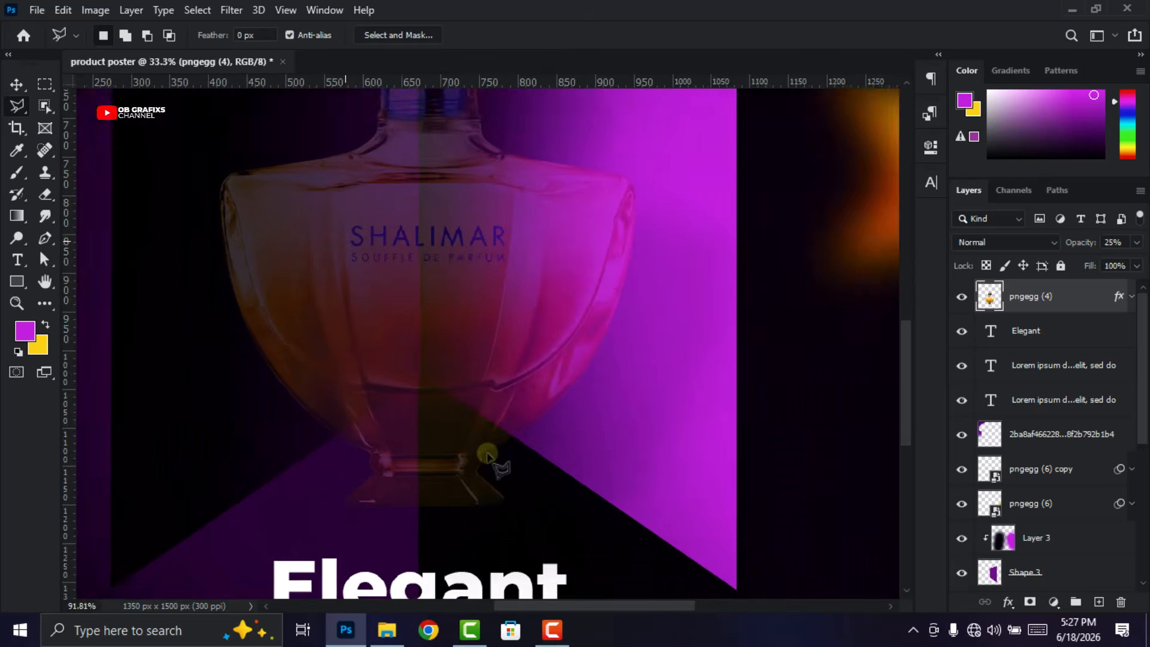
{"action": "scroll", "coordinate": [336, 453], "scroll_direction": "up", "scroll_amount": 6}
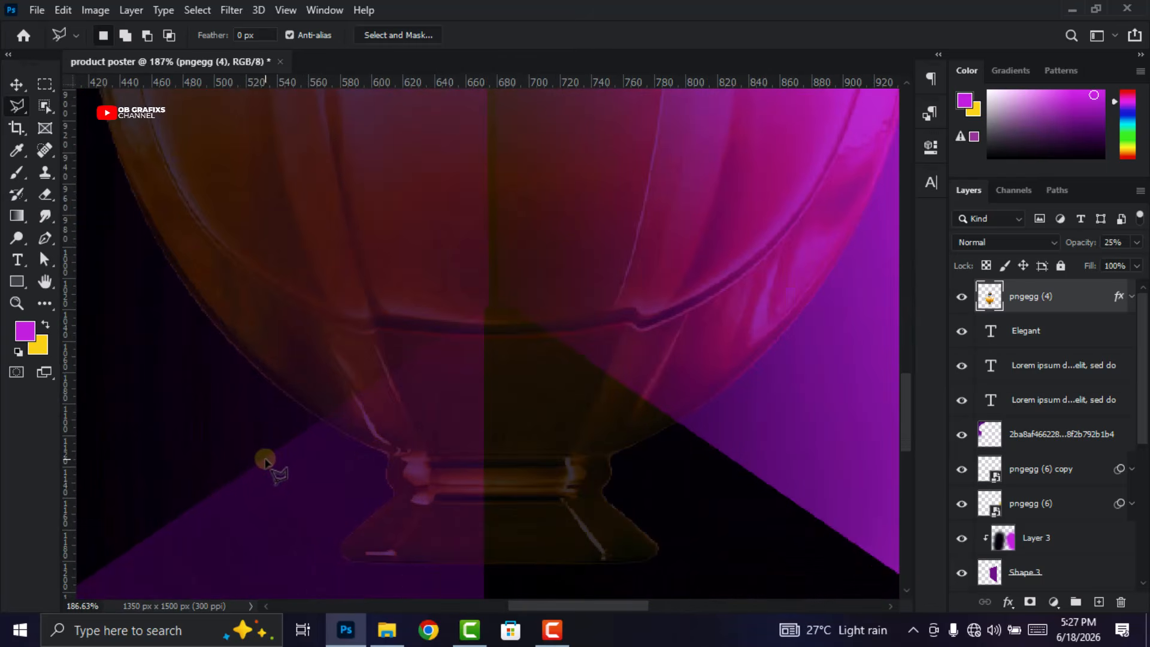
{"action": "left_click", "coordinate": [259, 462]}
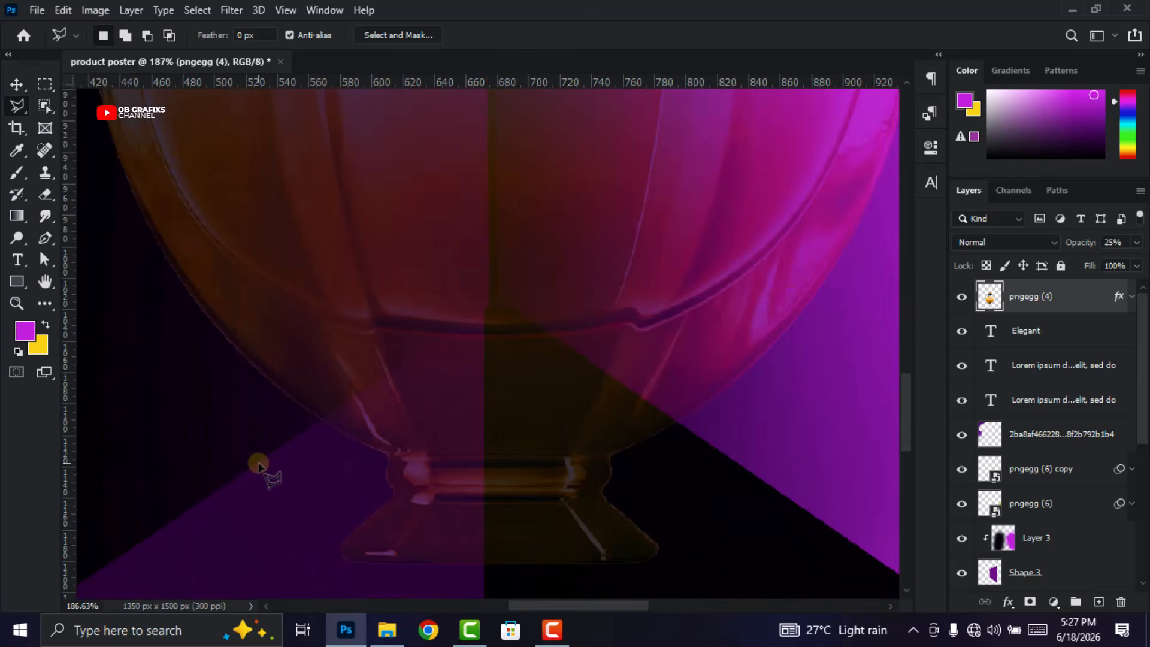
{"action": "left_click", "coordinate": [495, 300]}
{"action": "scroll", "coordinate": [473, 353], "scroll_direction": "down", "scroll_amount": 2}
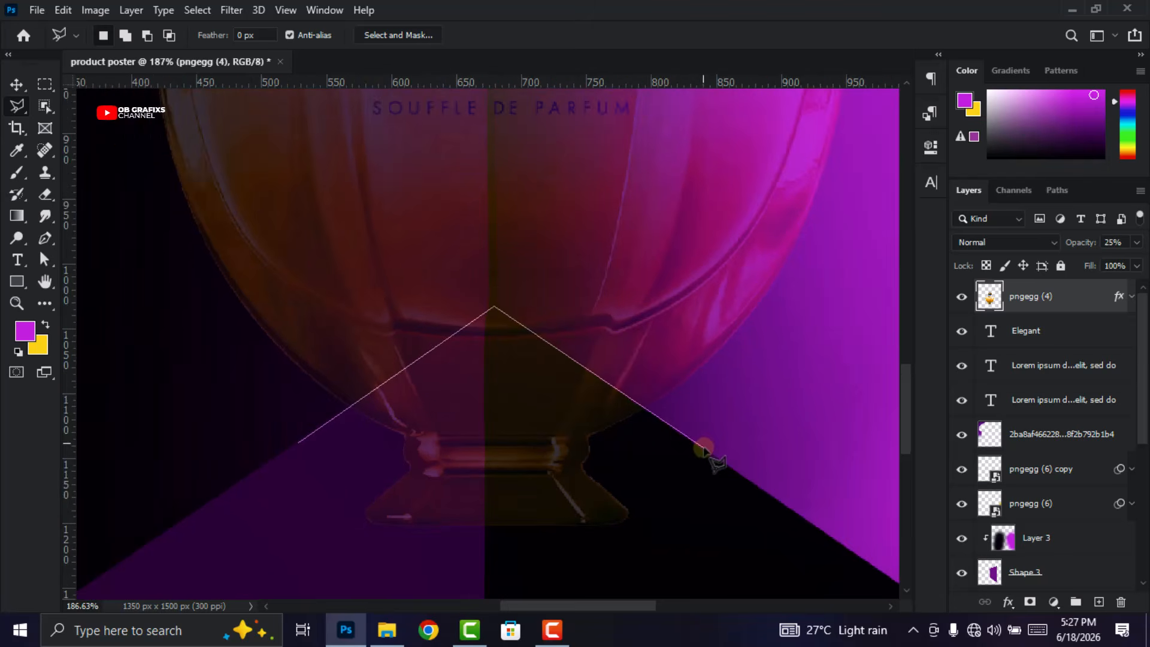
{"action": "left_click", "coordinate": [705, 447]}
{"action": "left_click", "coordinate": [712, 556]}
{"action": "left_click", "coordinate": [306, 570]}
{"action": "left_click", "coordinate": [301, 445]}
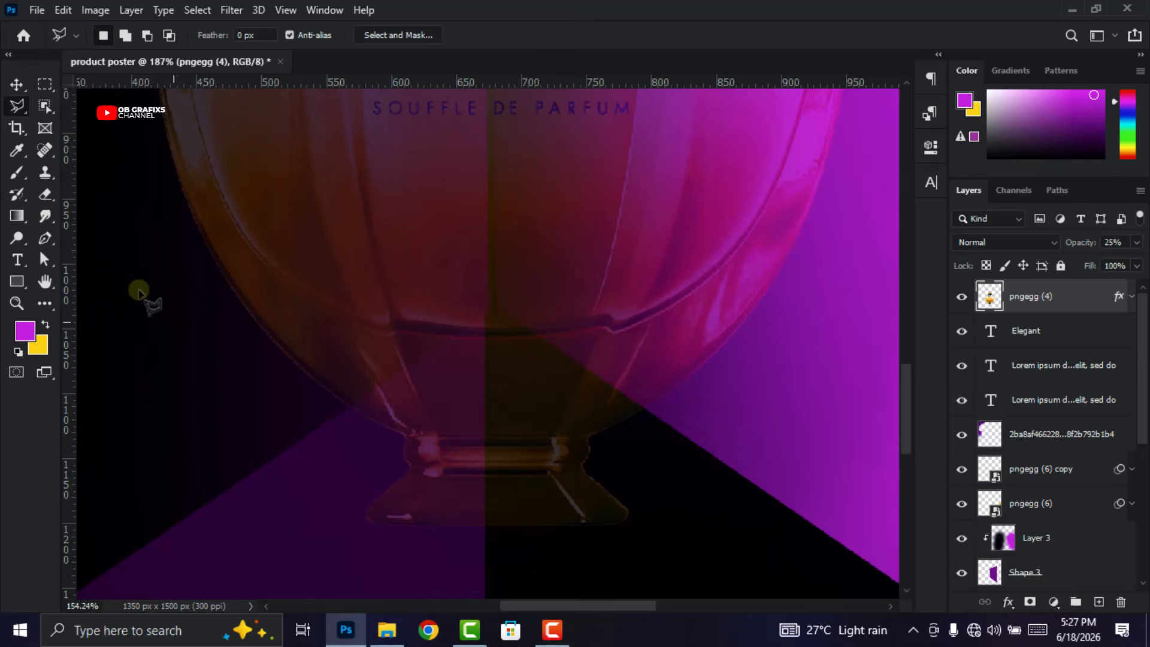
{"action": "left_click", "coordinate": [17, 84]}
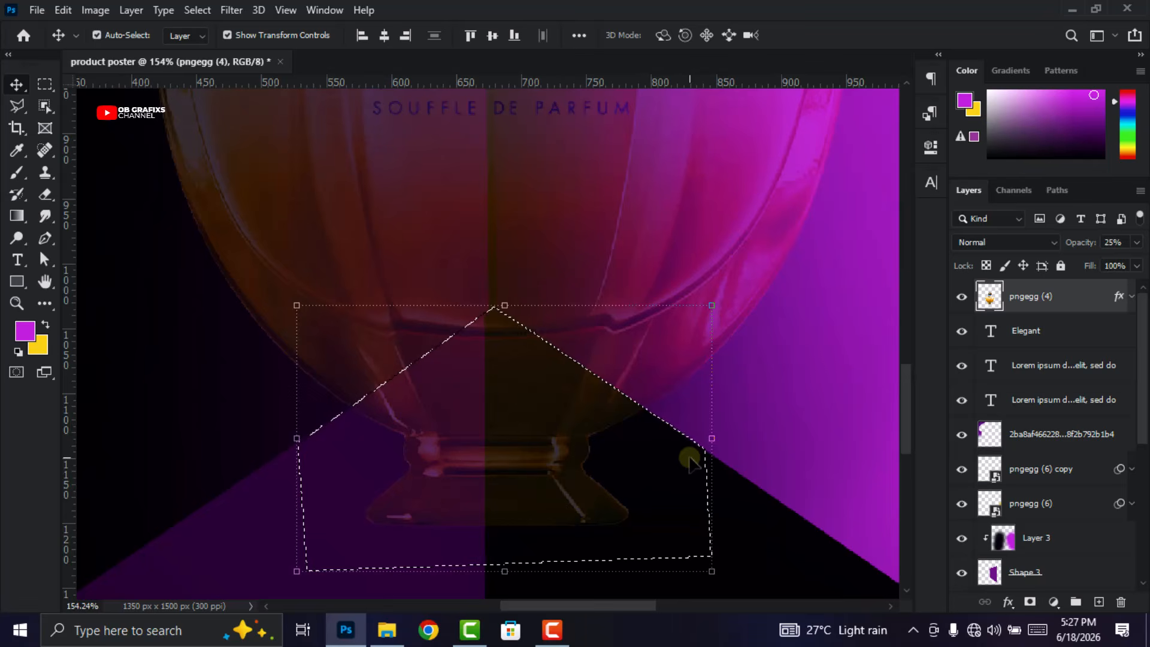
{"action": "key", "text": "Delete"}
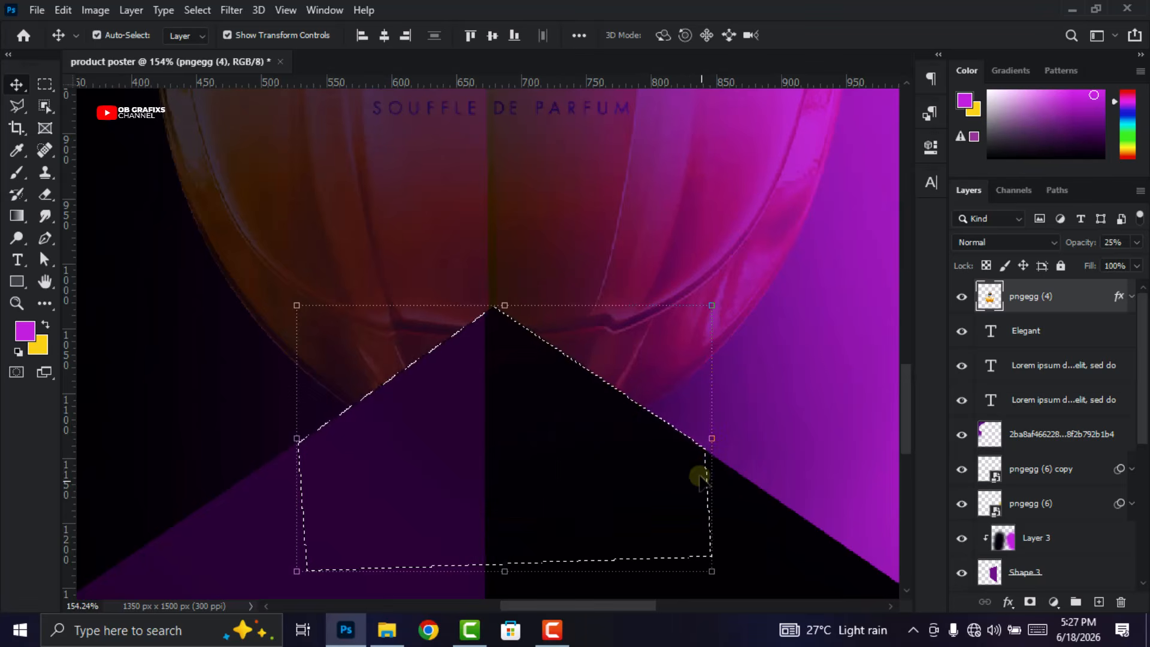
{"action": "key", "text": "ctrl+d"}
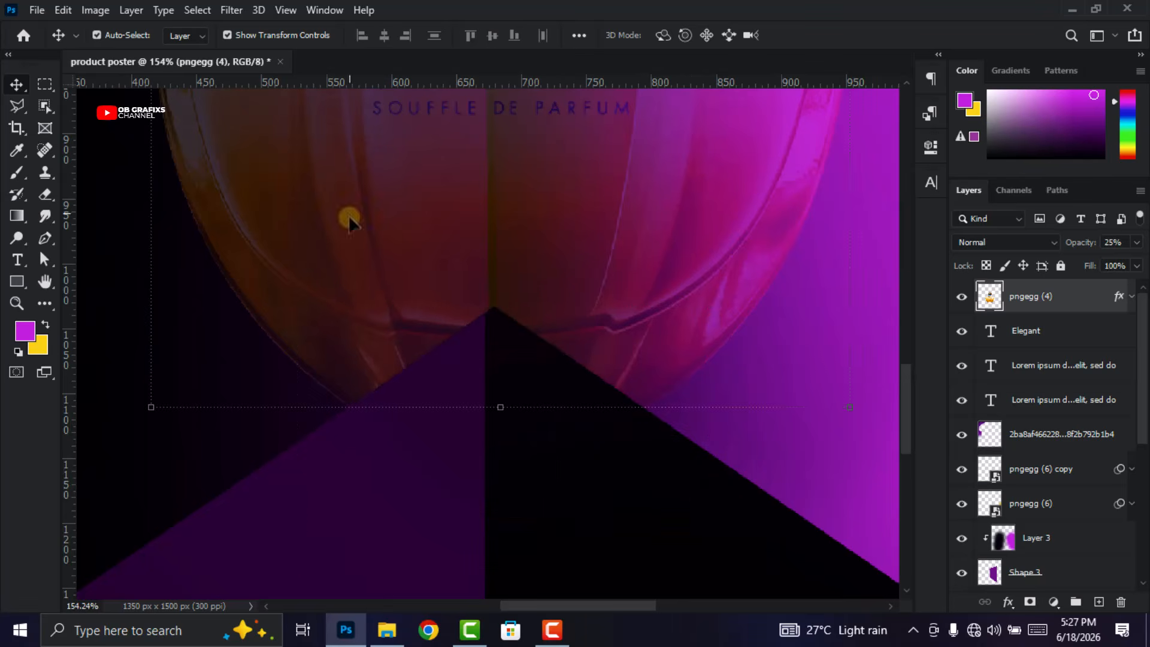
Set the perfume bottle layer's opacity to 100% and deselect the layer
{"action": "scroll", "coordinate": [797, 255], "scroll_direction": "down", "scroll_amount": 3}
{"action": "left_click_drag", "start_coordinate": [1091, 246], "coordinate": [1145, 249]}
{"action": "scroll", "coordinate": [569, 333], "scroll_direction": "down", "scroll_amount": 5}
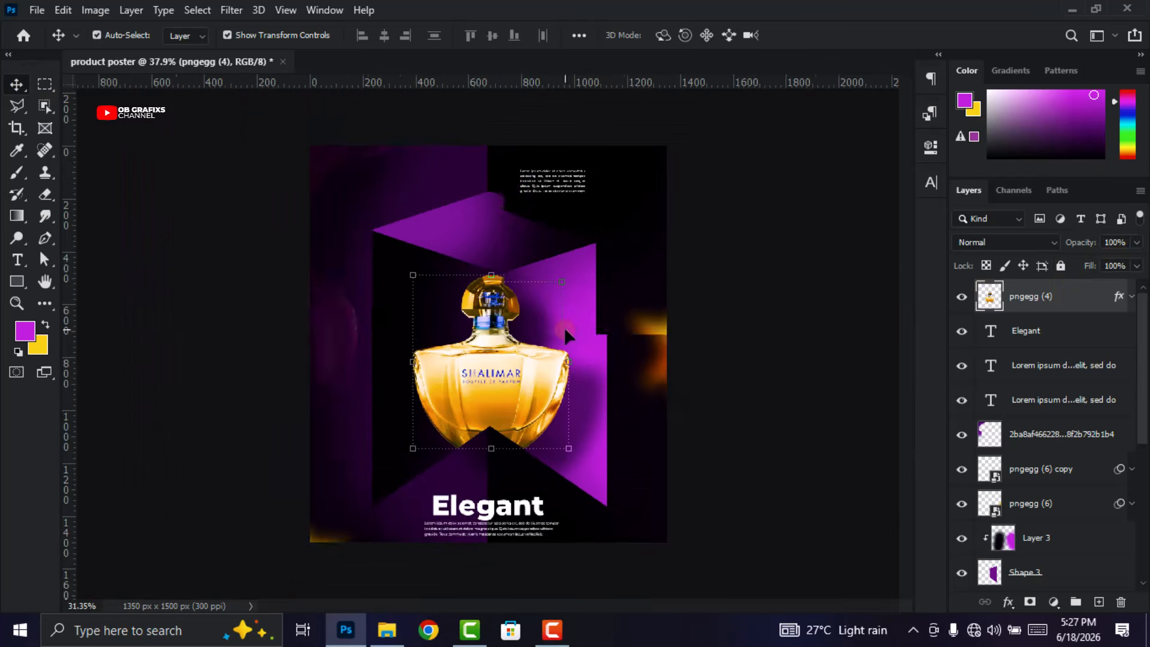
{"action": "left_click", "coordinate": [816, 376]}
{"action": "scroll", "coordinate": [366, 468], "scroll_direction": "down", "scroll_amount": 1}
{"action": "scroll", "coordinate": [360, 473], "scroll_direction": "up", "scroll_amount": 1}
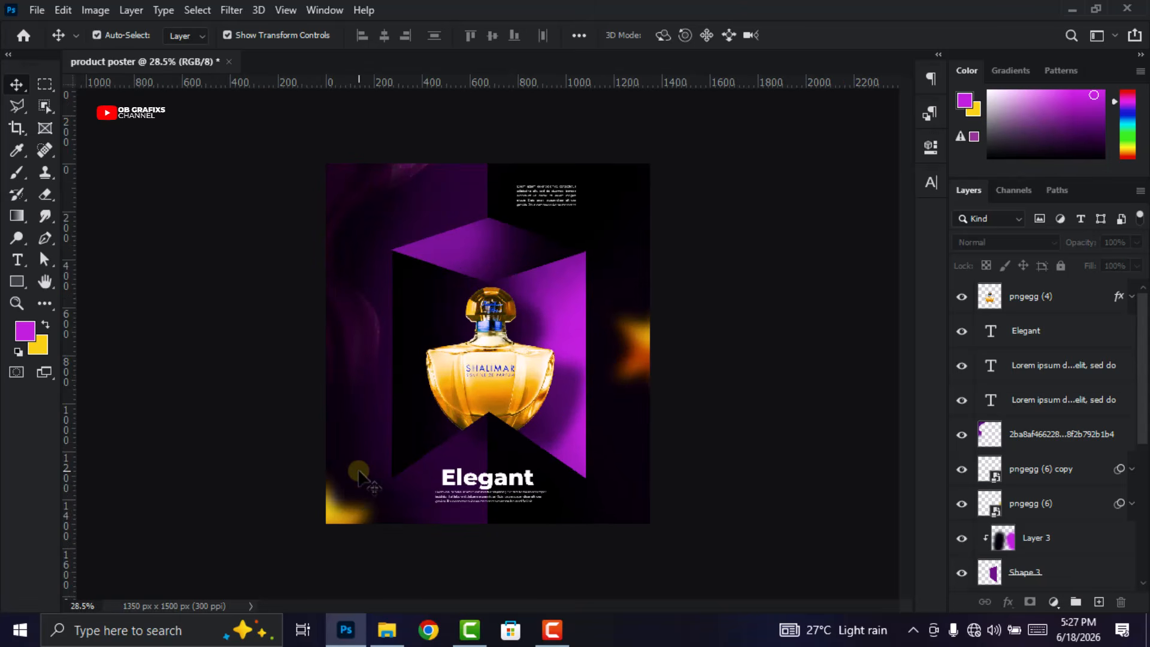
{"action": "scroll", "coordinate": [360, 475], "scroll_direction": "up", "scroll_amount": 1}
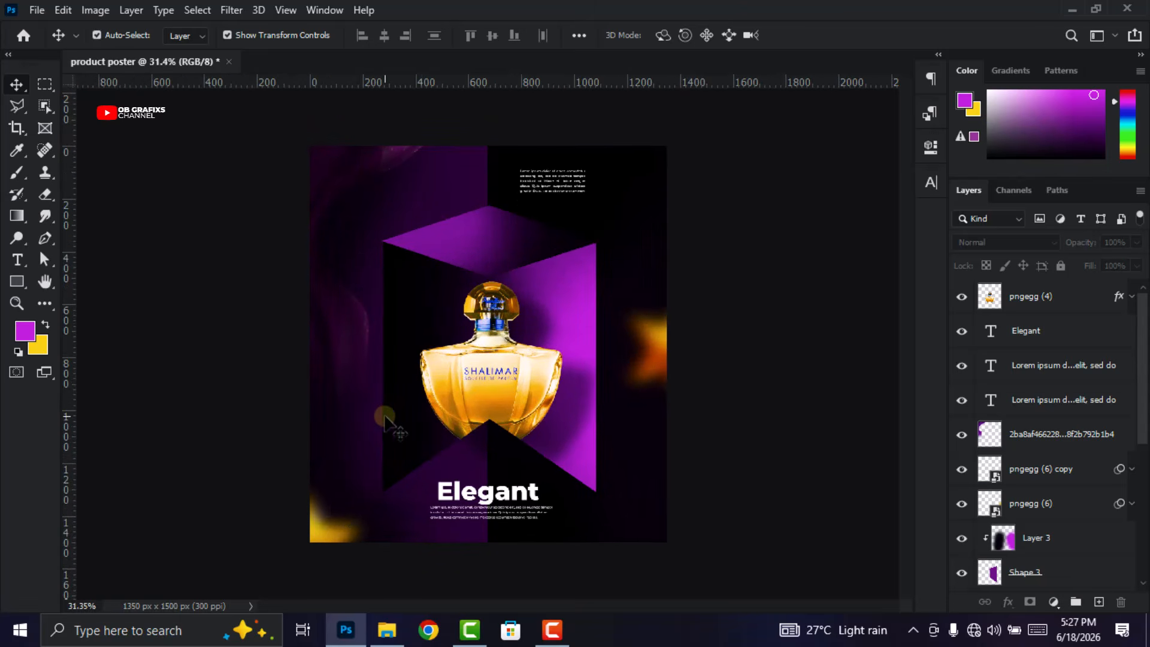